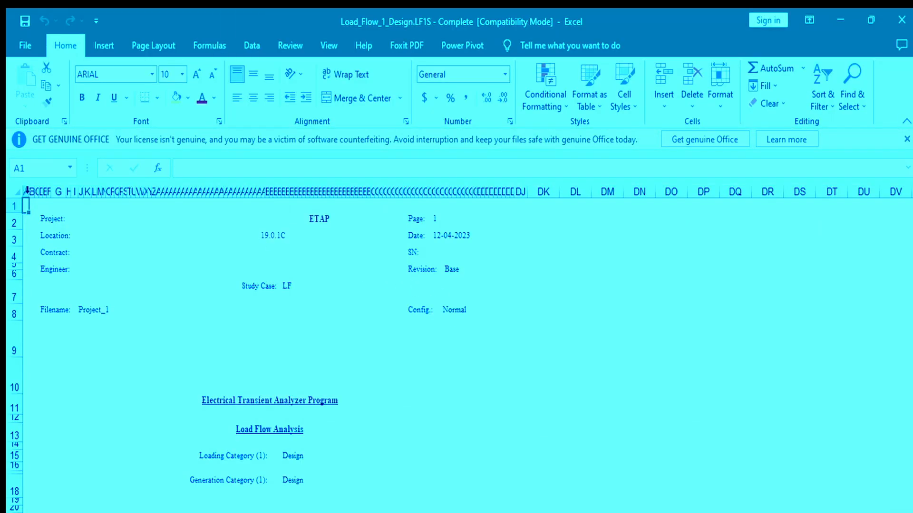
Examine the load flow report's study settings, tolerance adjustments, bus input data, transformer input data and branch connections.
scroll(320, 340, "down", 8)
scroll(326, 340, "up", 4)
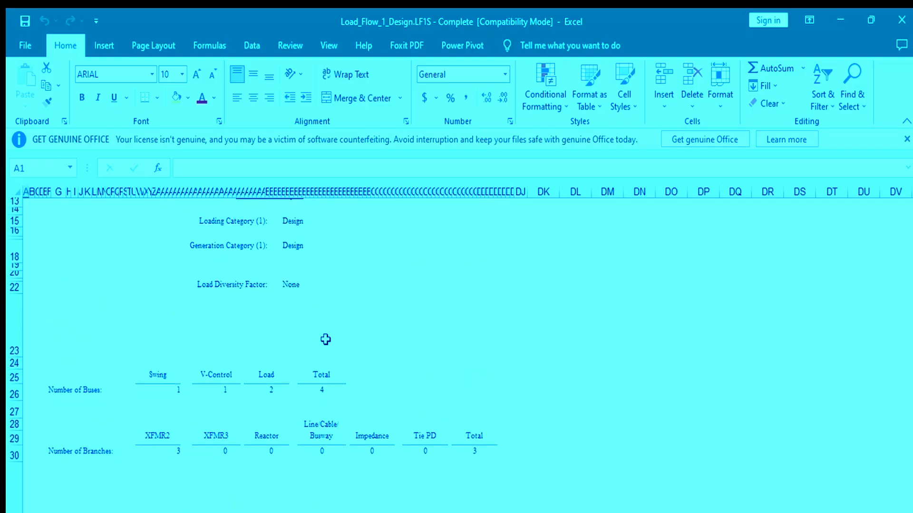
scroll(325, 339, "down", 15)
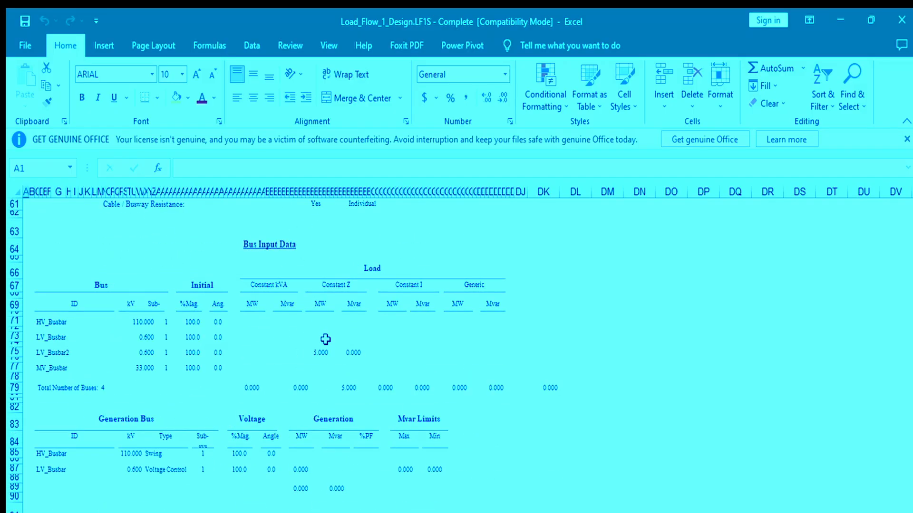
scroll(300, 352, "down", 1)
scroll(260, 359, "up", 6)
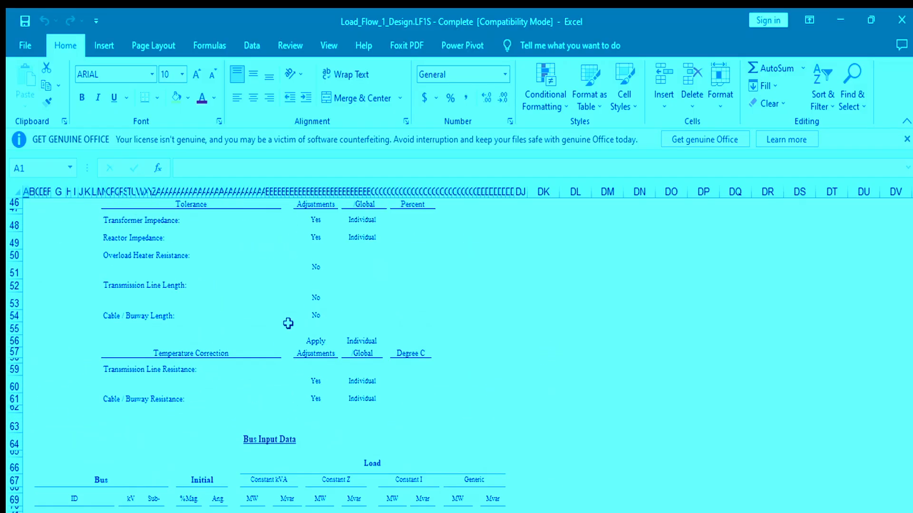
scroll(288, 323, "down", 3)
scroll(289, 335, "down", 1)
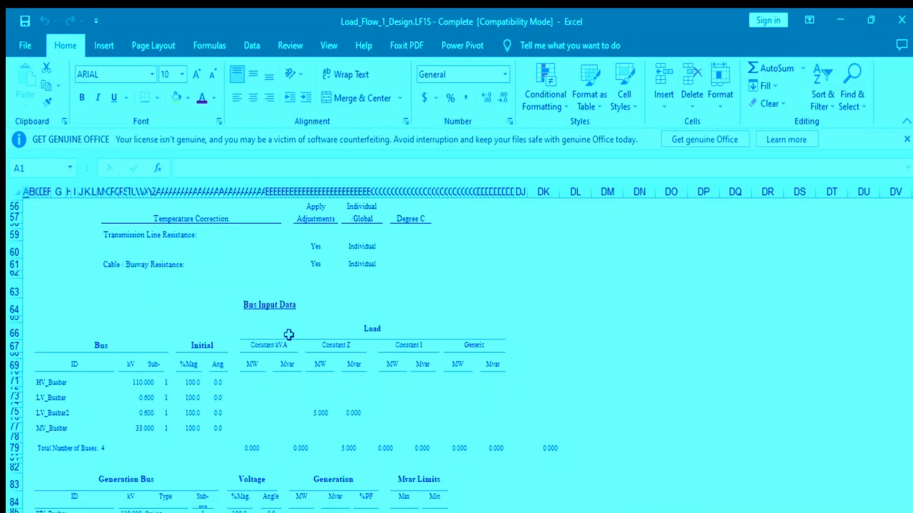
scroll(365, 291, "down", 8)
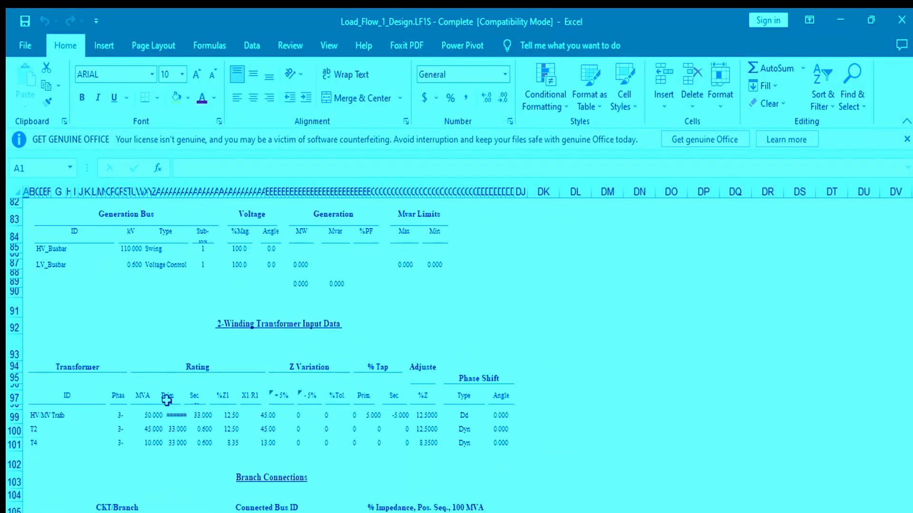
scroll(285, 364, "down", 6)
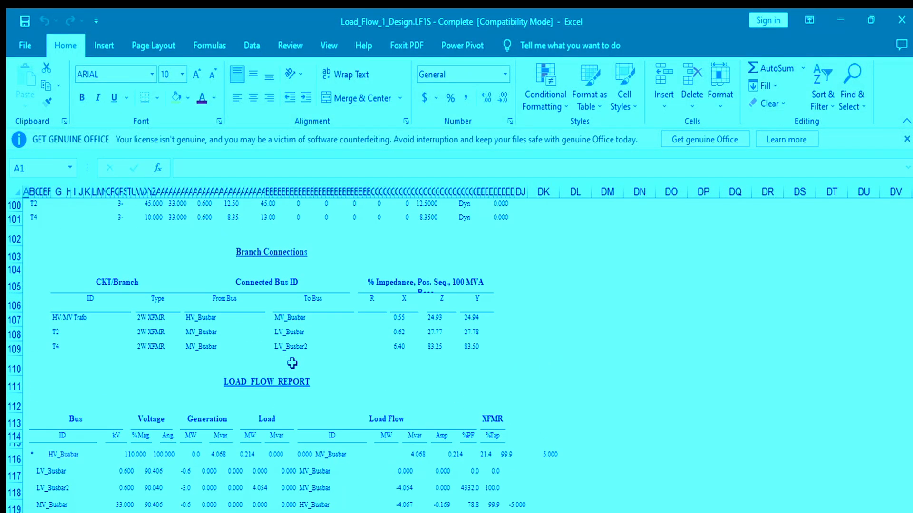
Examine the report's load flow results, bus and branch loading summaries, alert settings and critical report.
scroll(292, 364, "down", 4)
scroll(275, 365, "up", 2)
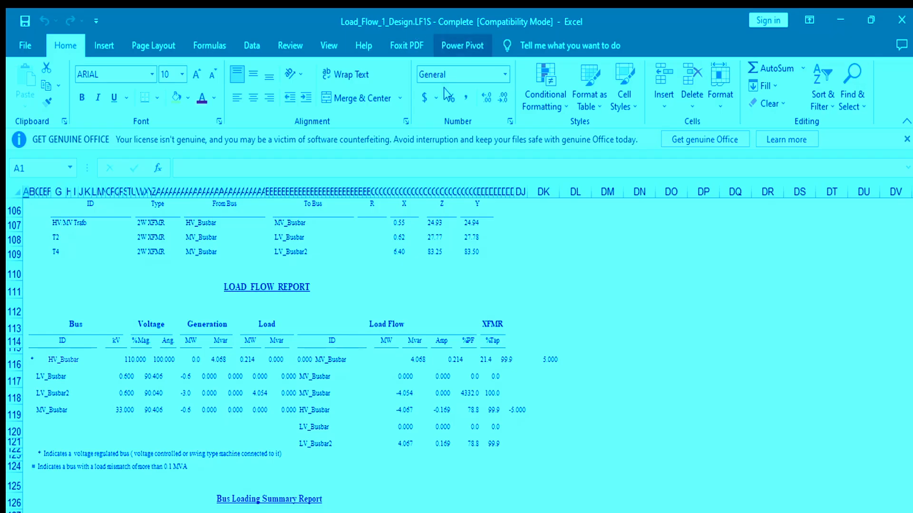
scroll(381, 339, "down", 6)
scroll(381, 338, "down", 14)
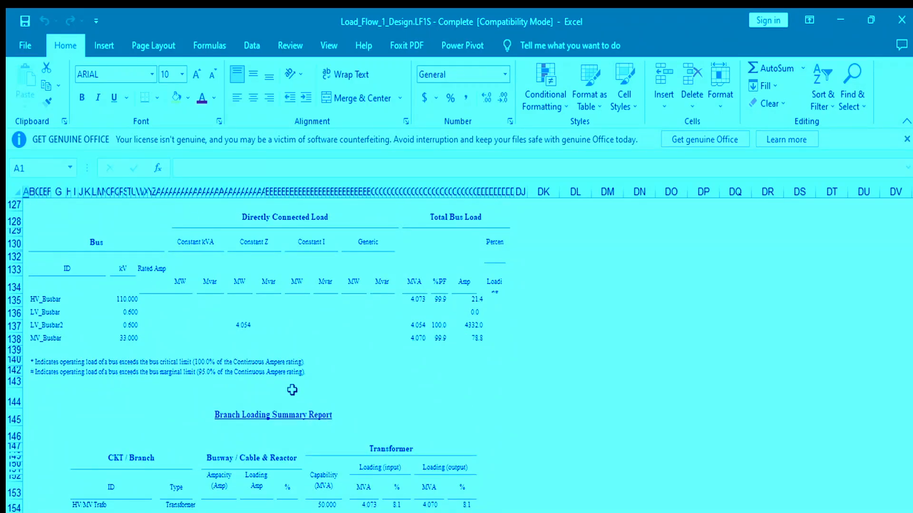
scroll(269, 355, "down", 8)
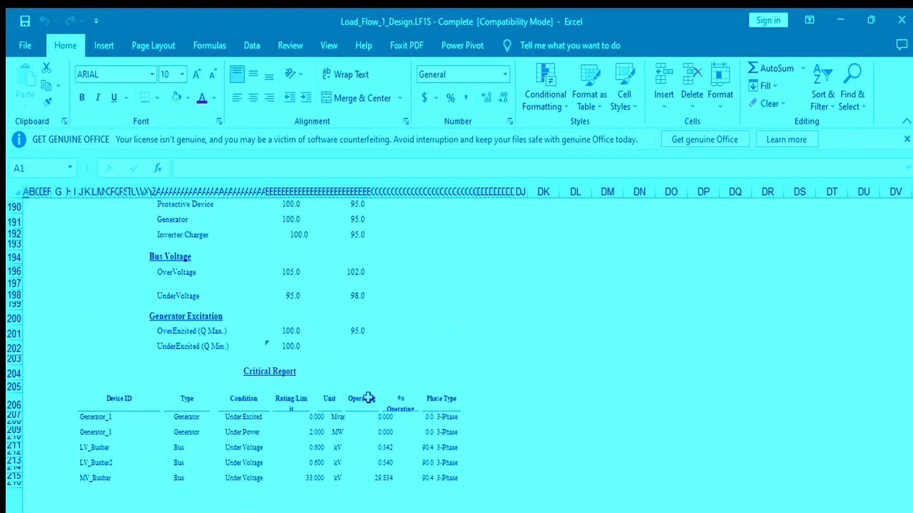
Review the branch losses summary and load flow results again, and return to the one-line diagram in ETAP.
scroll(318, 333, "up", 4)
scroll(323, 312, "up", 15)
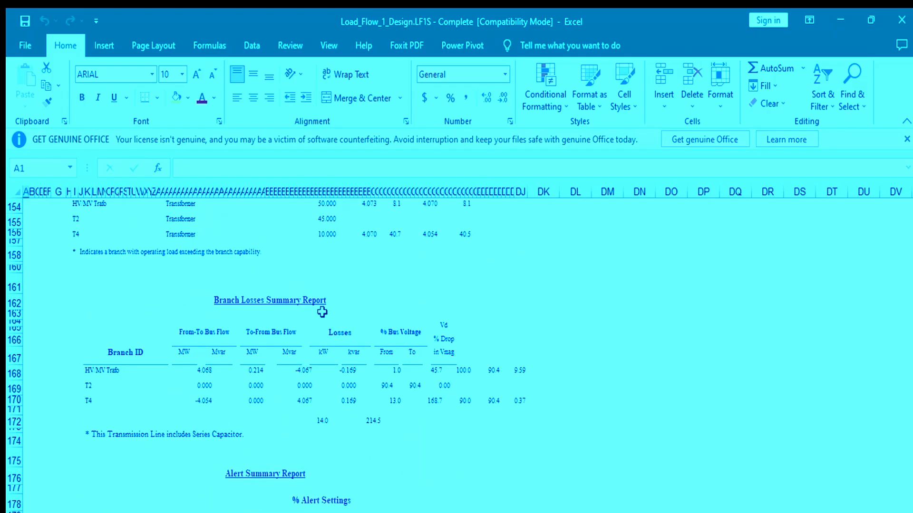
scroll(322, 312, "up", 20)
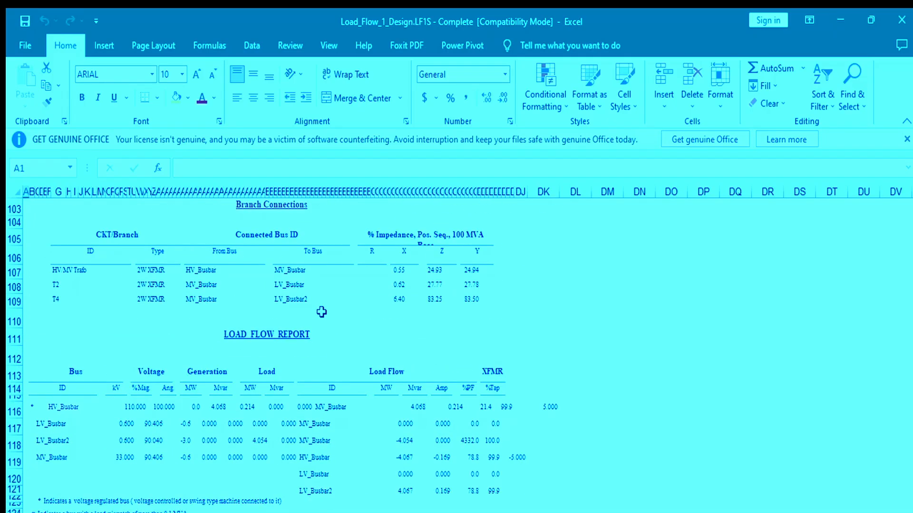
scroll(321, 312, "up", 7)
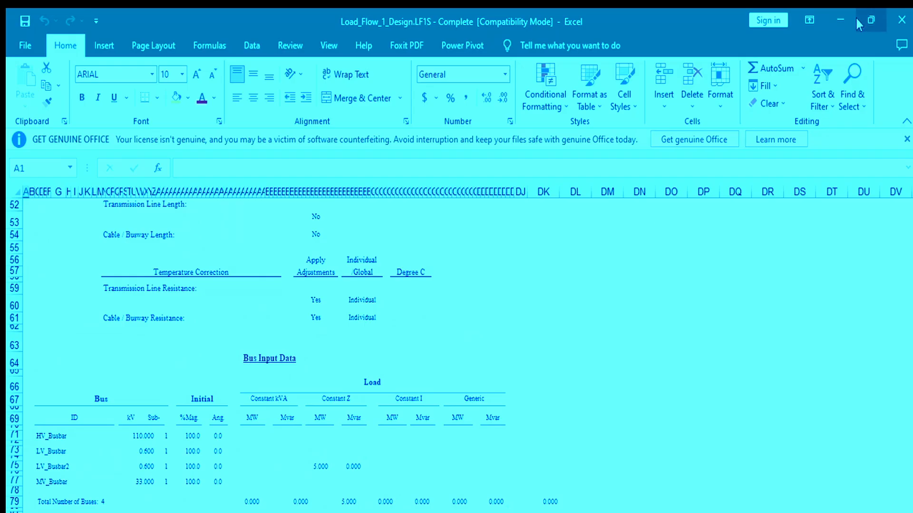
left_click(840, 20)
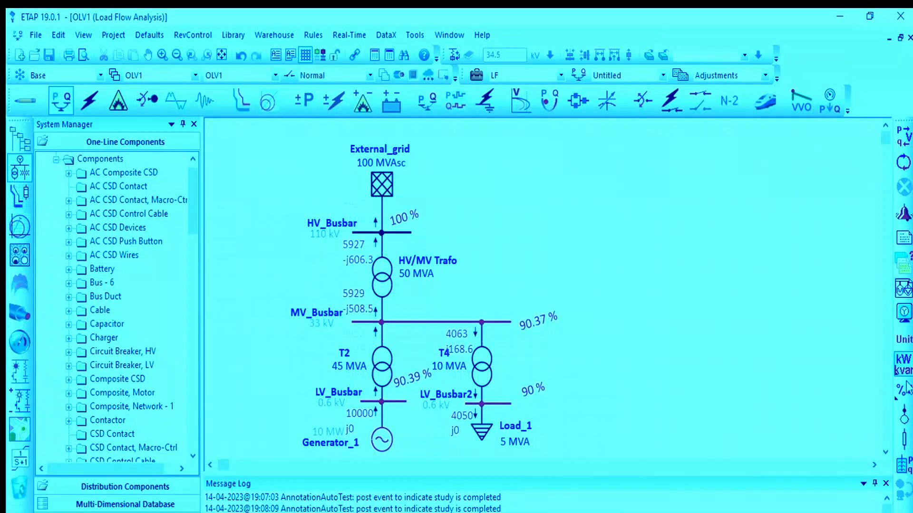
Show units on the load flow results and cycle the power flow display through kVA, amperes and kW back to kW with kvar.
left_click(902, 345)
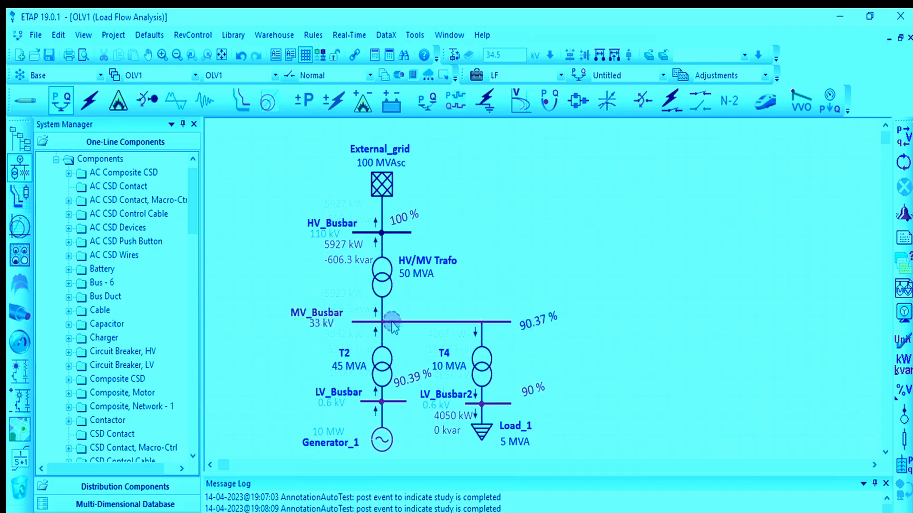
left_click(906, 366)
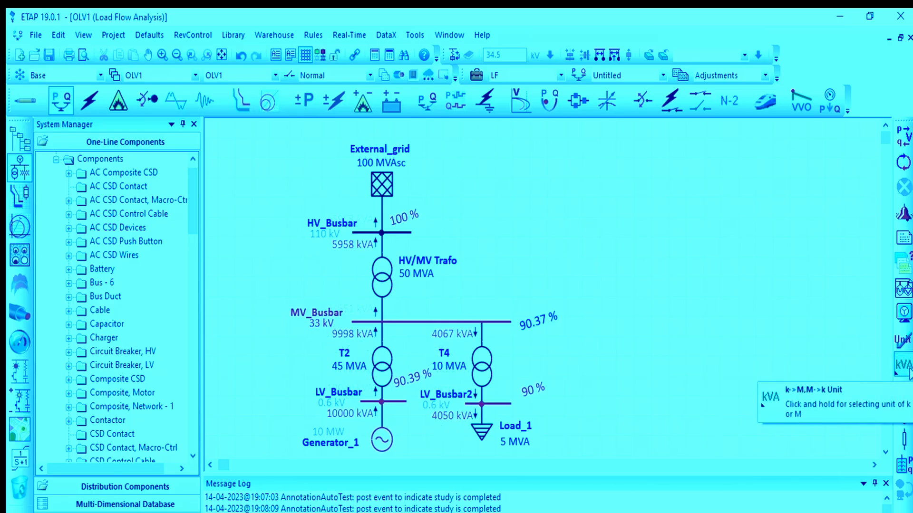
left_click(905, 366)
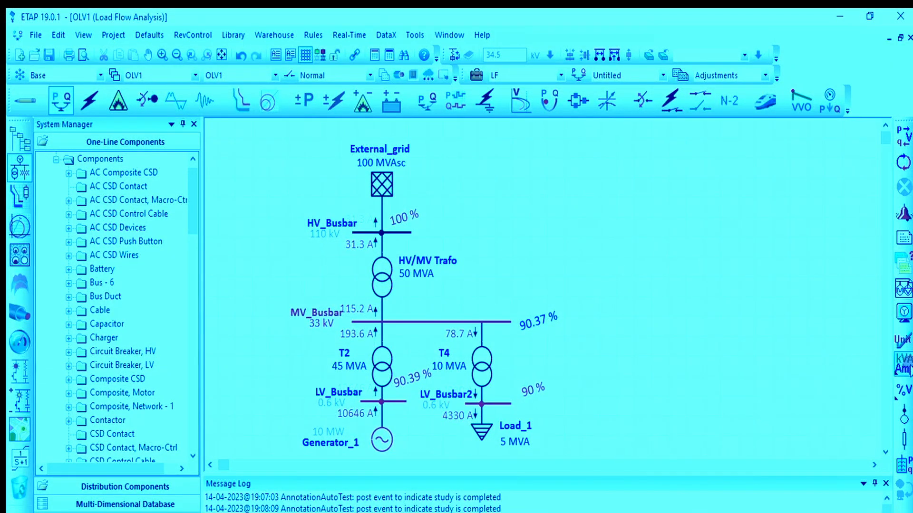
left_click(908, 367)
left_click(908, 367)
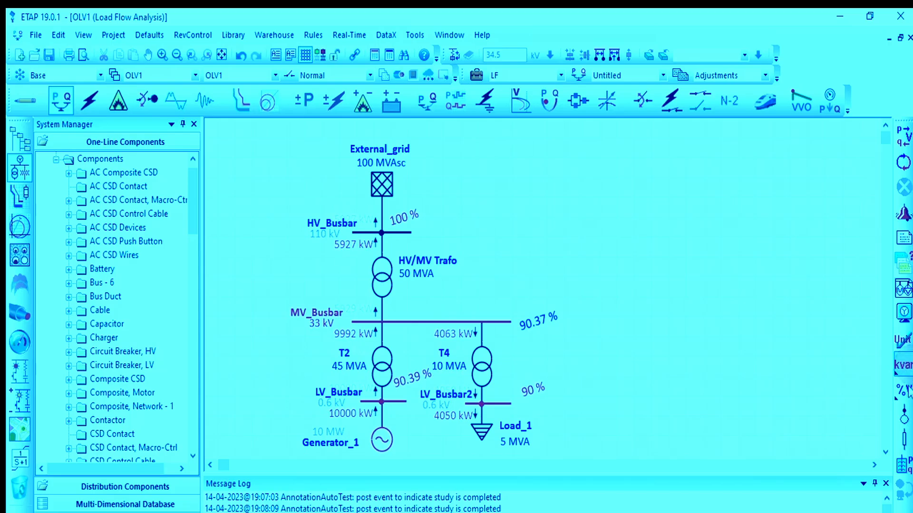
left_click(908, 367)
left_click(908, 367)
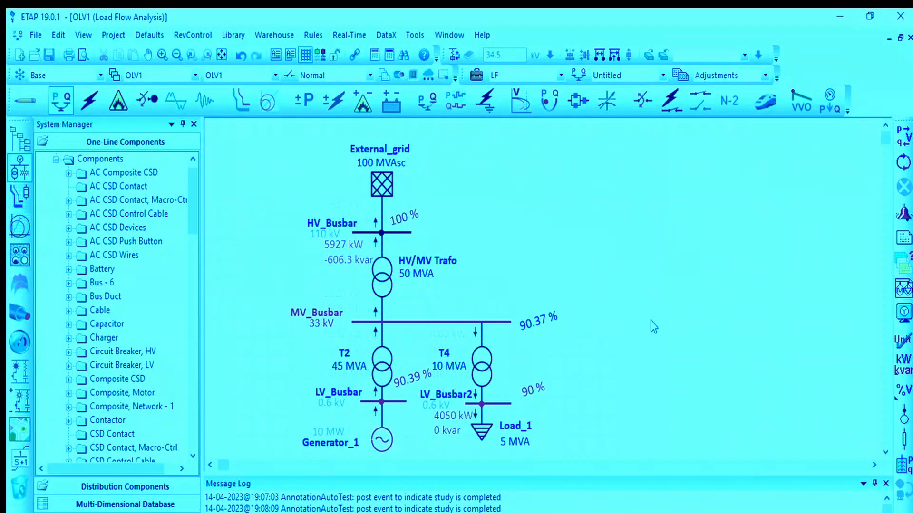
Display bus voltages in kV and inspect MV_Busbar's bus data in edit mode without changing it.
left_click(901, 393)
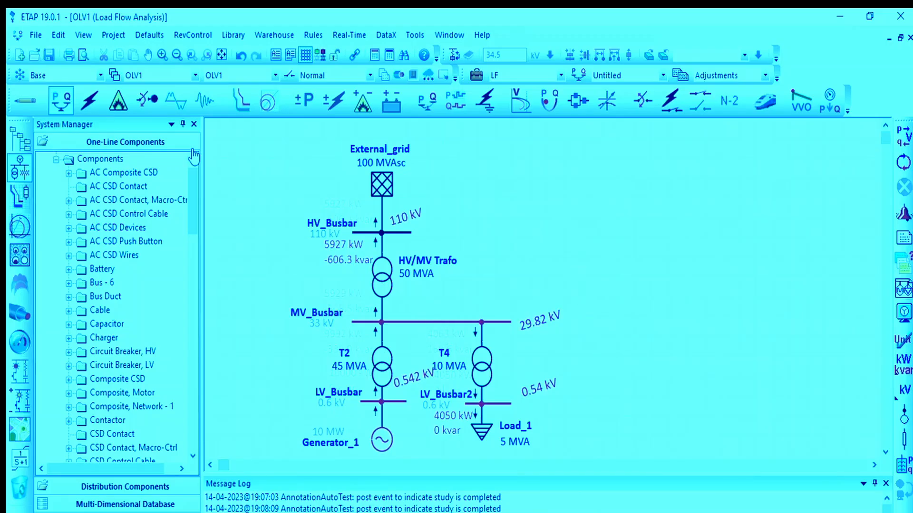
left_click(26, 101)
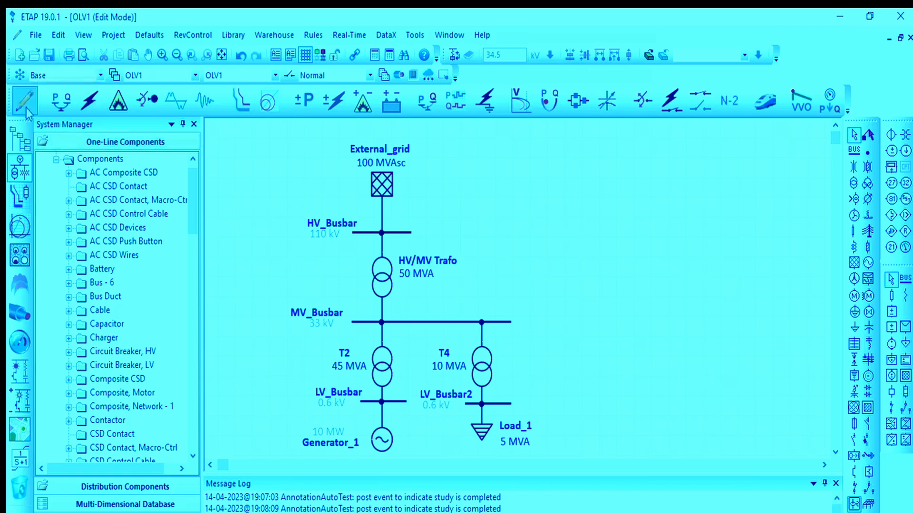
double_click(457, 323)
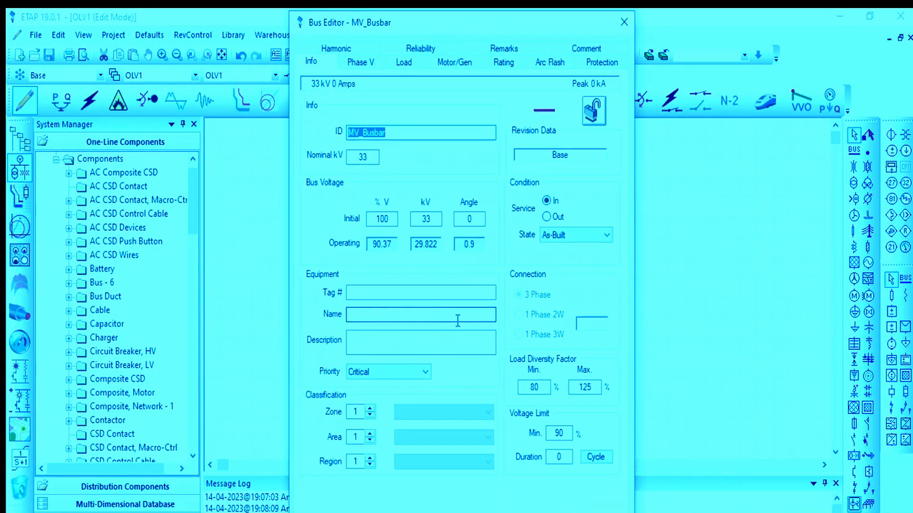
left_click(624, 21)
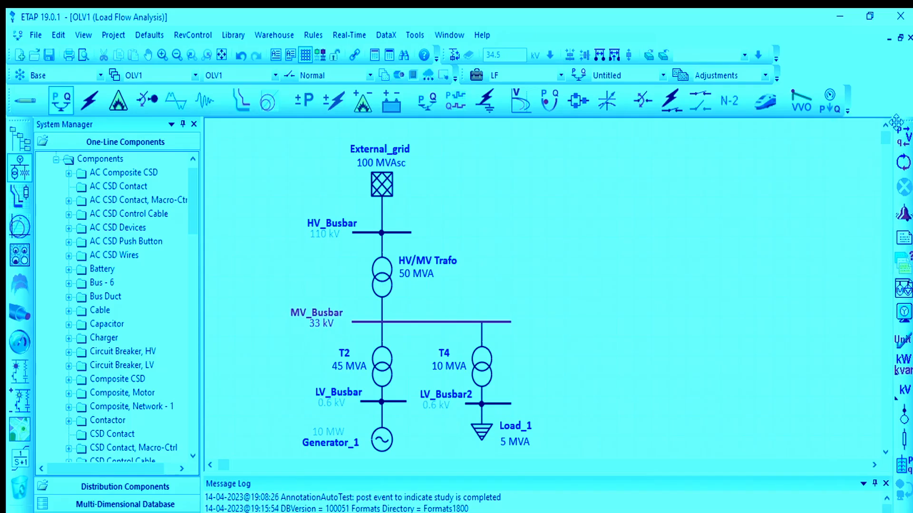
Run the load flow study and switch the bus voltage display back to percent.
left_click(903, 143)
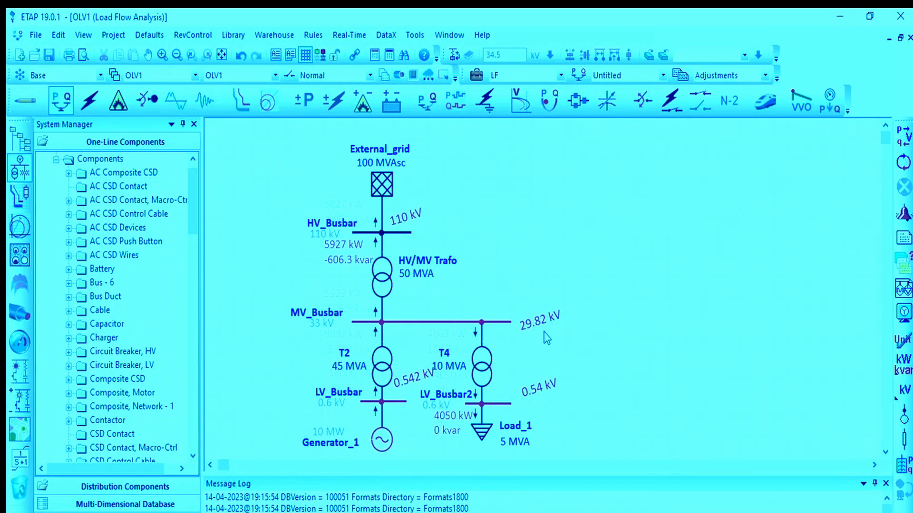
left_click(903, 389)
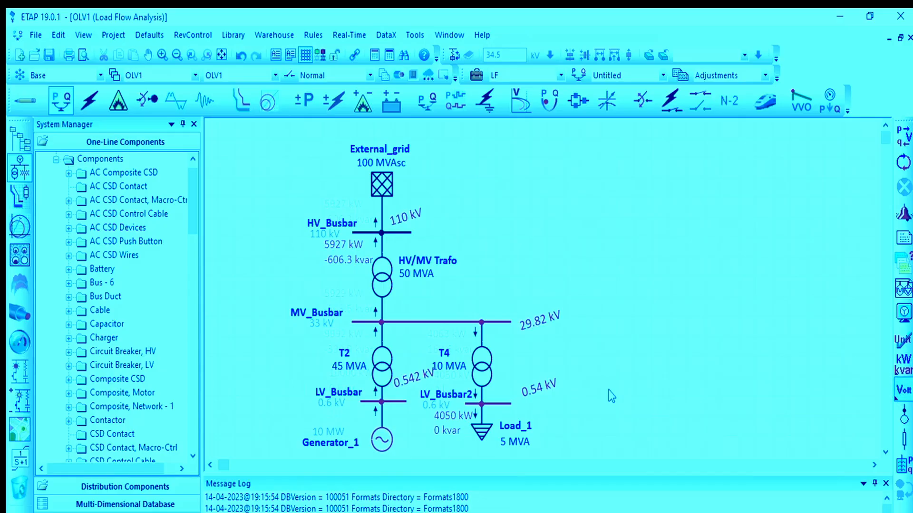
left_click(903, 390)
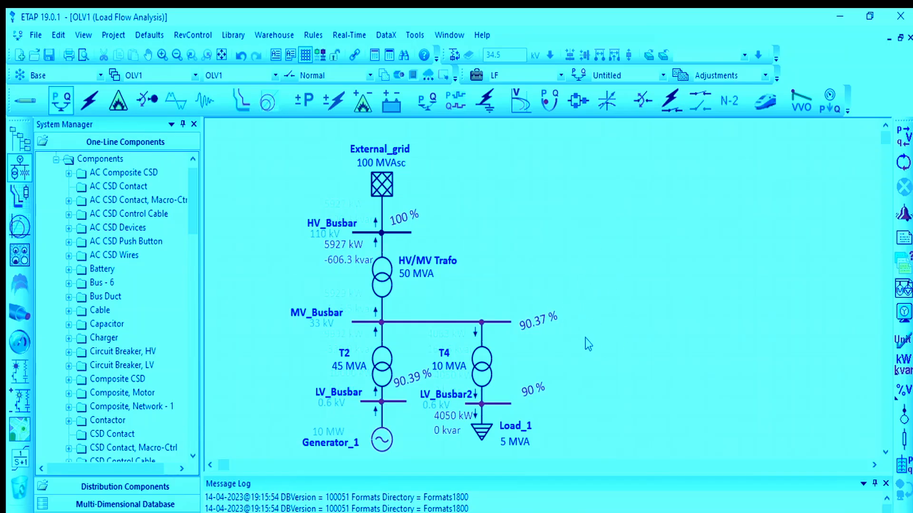
Open the load flow alert view, review the critical alerts for the generator and busbars, and close the view.
left_click(903, 214)
scroll(410, 432, "down", 3)
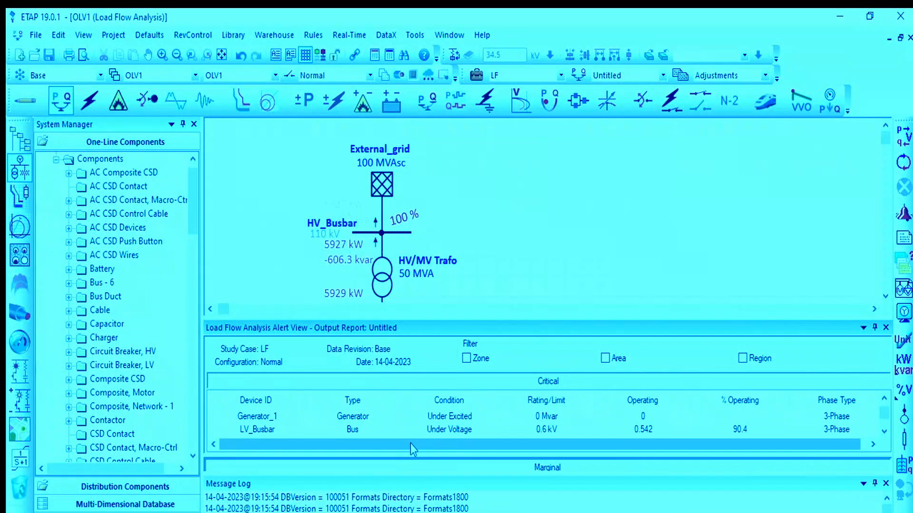
scroll(412, 432, "up", 2)
scroll(414, 432, "down", 2)
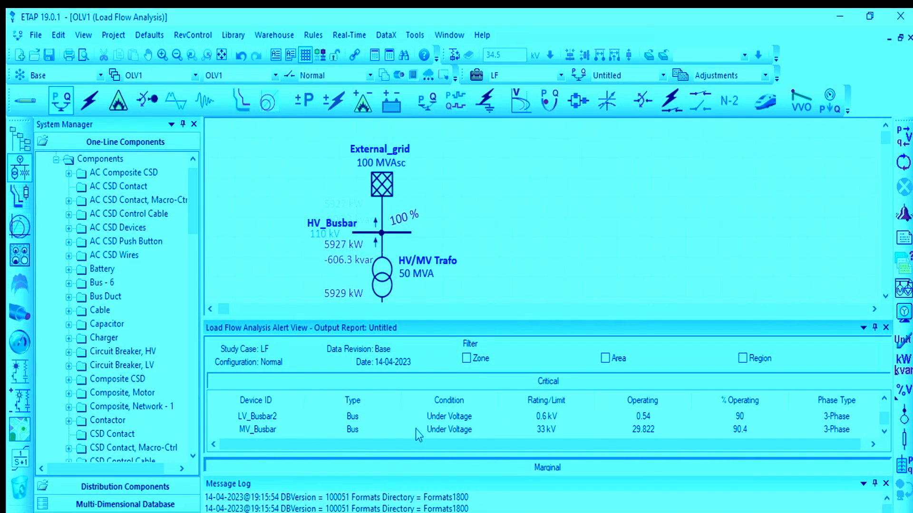
scroll(456, 434, "up", 2)
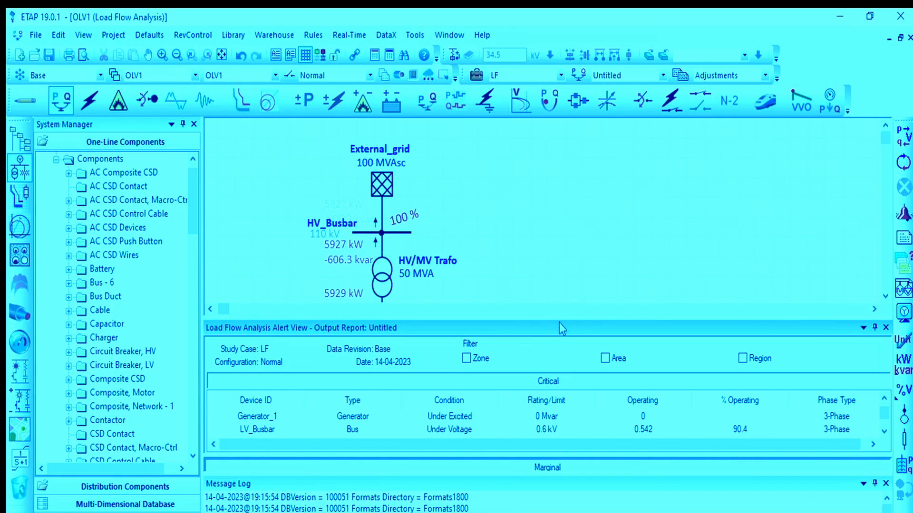
left_click_drag(559, 328, 560, 388)
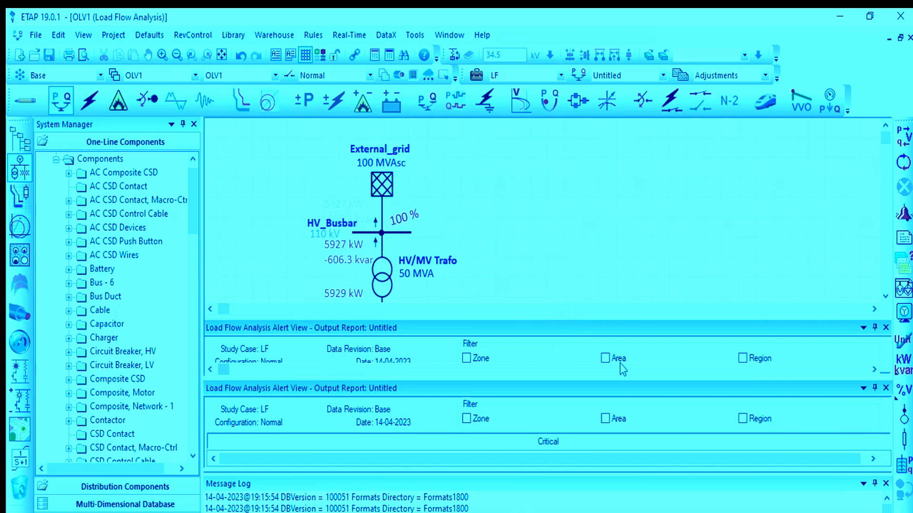
left_click(886, 388)
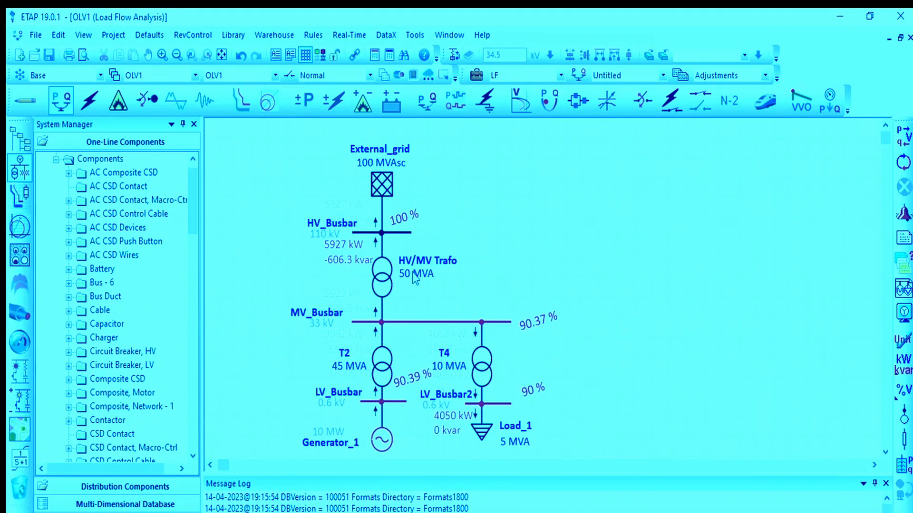
Hide the units on the load flow results and check the External_grid element and its surroundings.
left_click(904, 339)
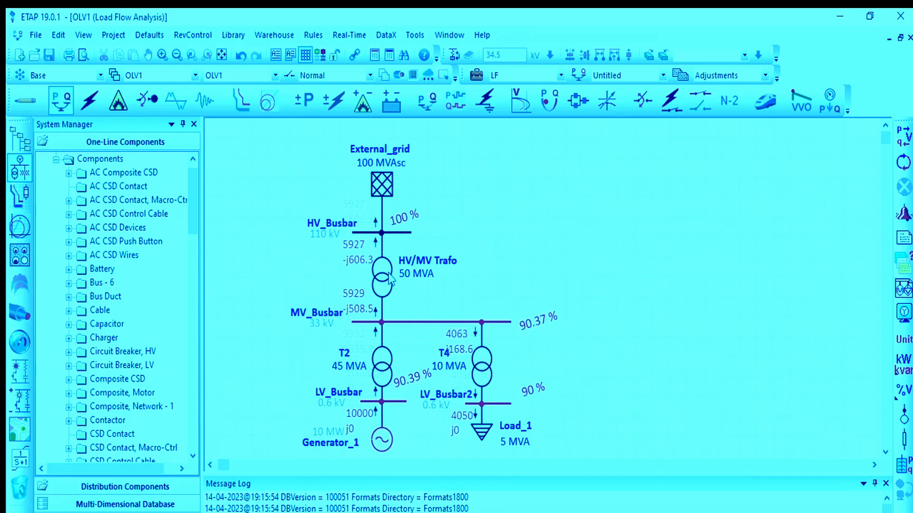
double_click(386, 189)
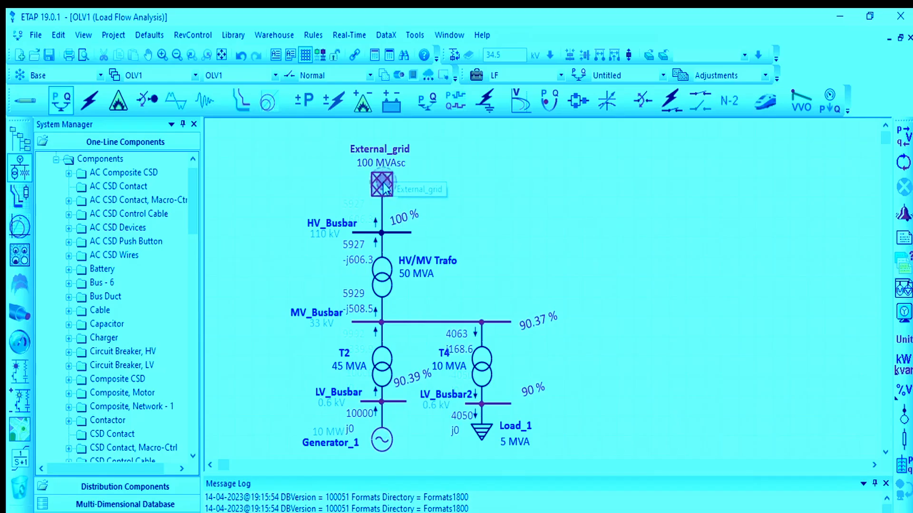
left_click(595, 485)
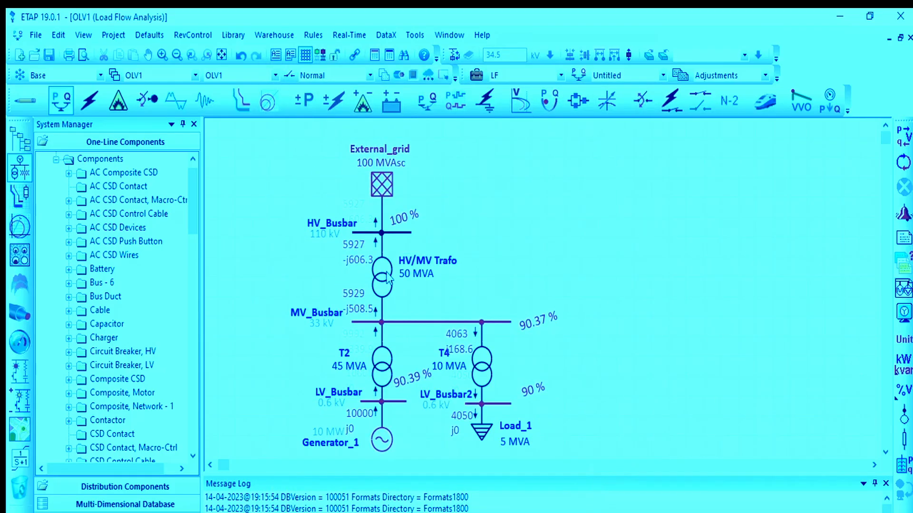
left_click_drag(507, 196, 308, 259)
left_click(591, 212)
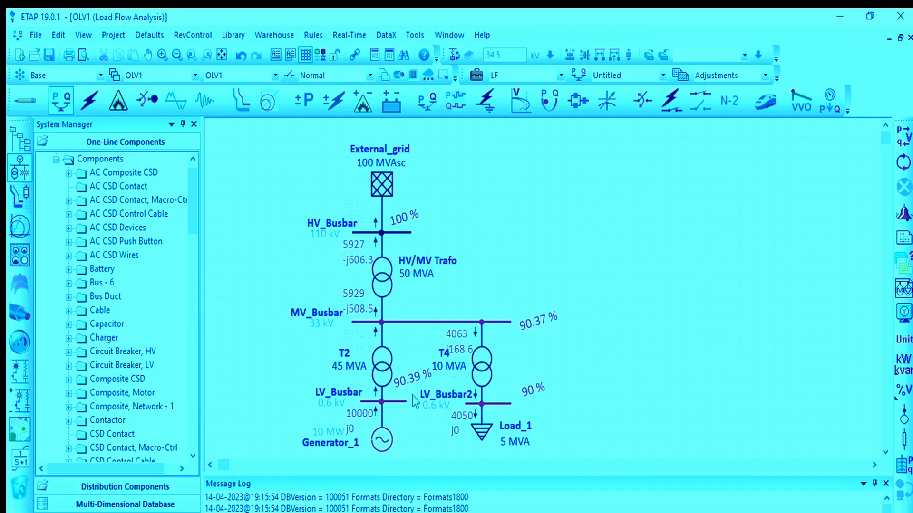
Switch to the Windows Calculator and place it beside the one-line diagram.
key("super+s")
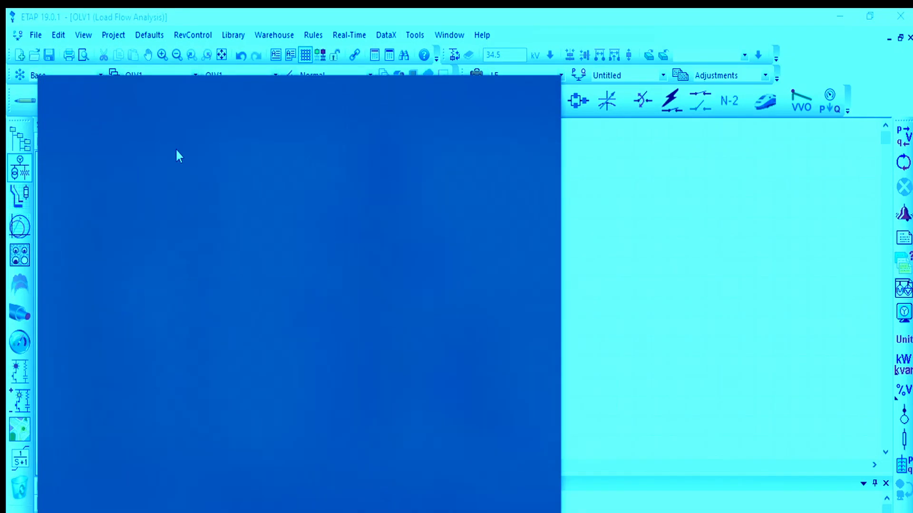
type("ca")
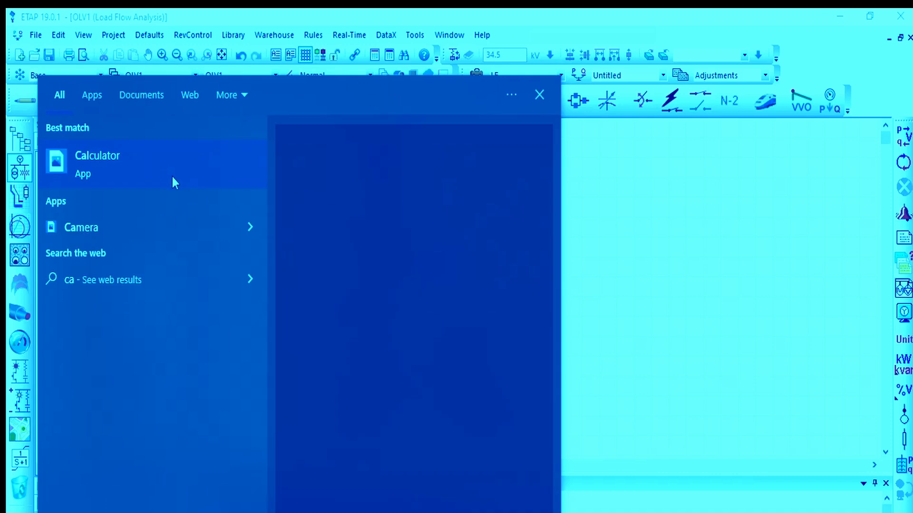
type("l")
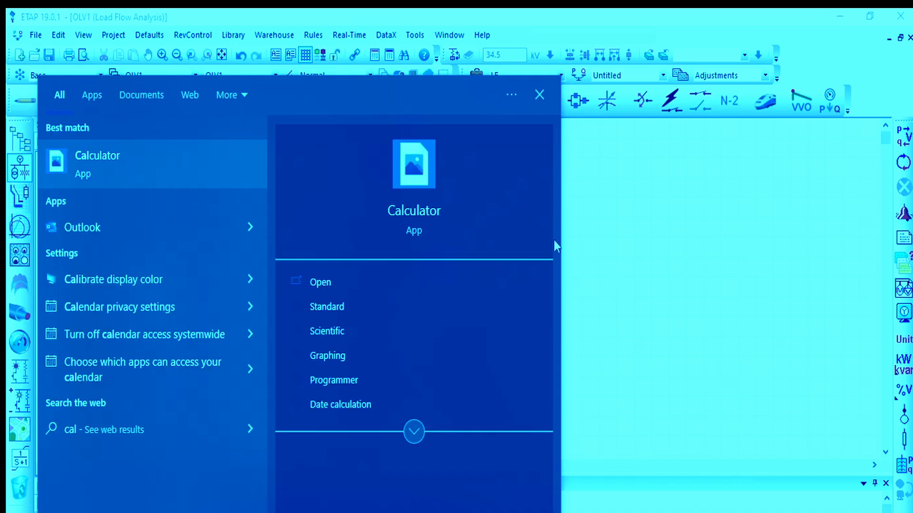
key("Return")
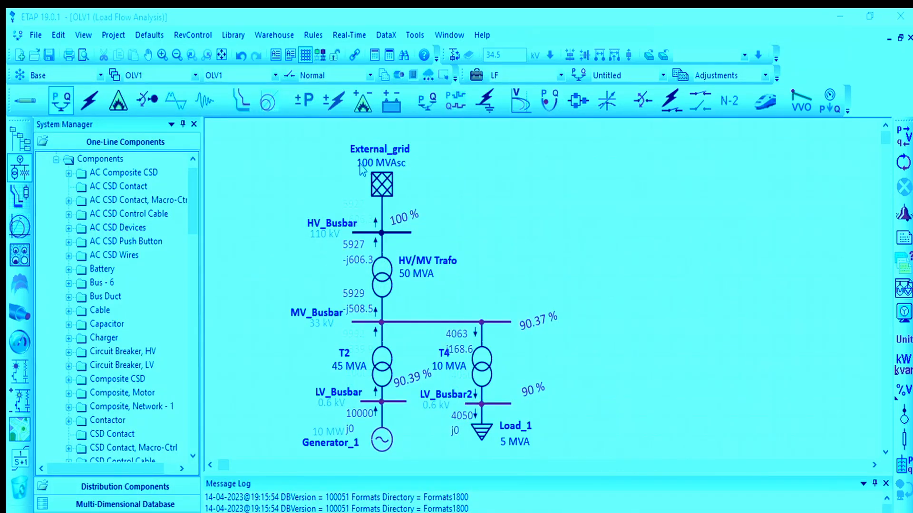
left_click_drag(635, 78, 747, 72)
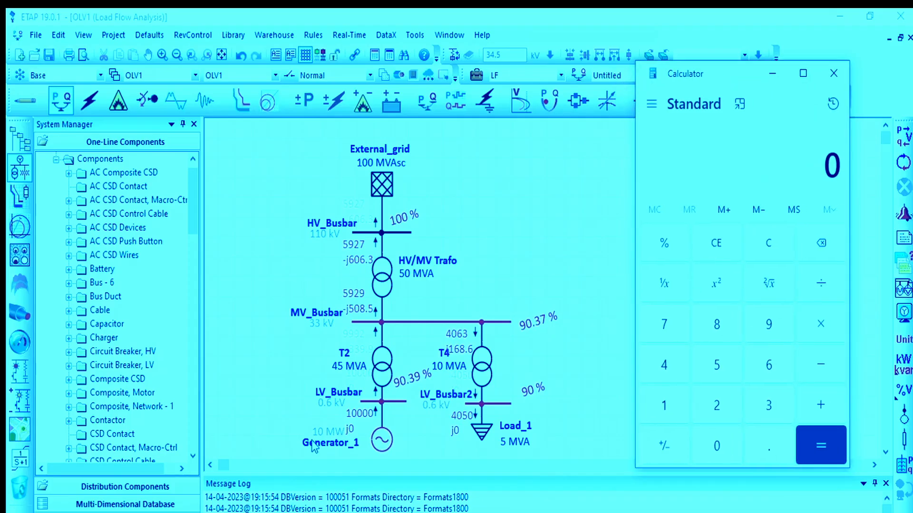
Calculate 10000 minus 4000 to estimate the power left at MV_Busbar after supplying the load.
left_click(747, 179)
type("100000")
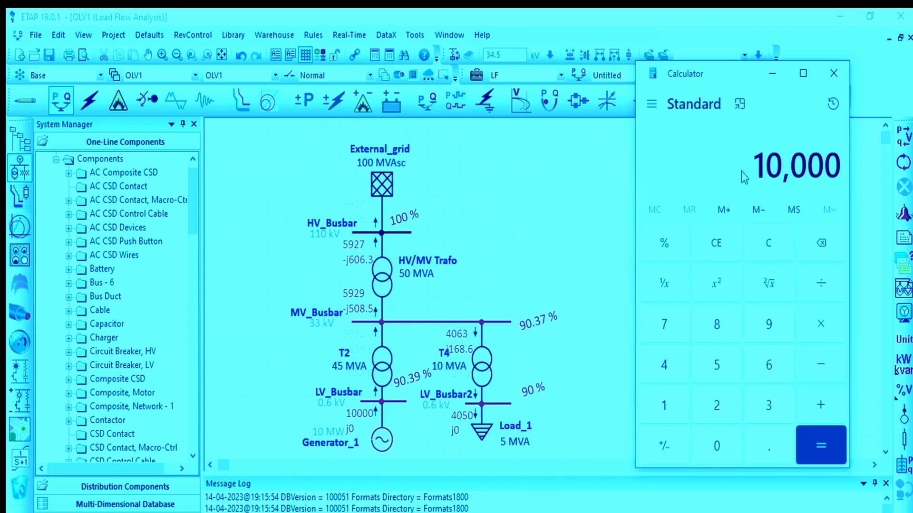
key("minus")
type("4000")
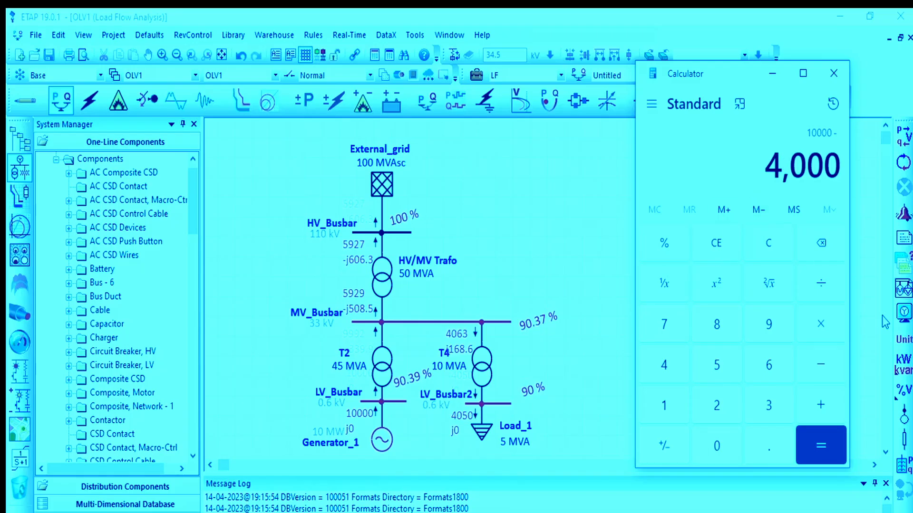
left_click(821, 435)
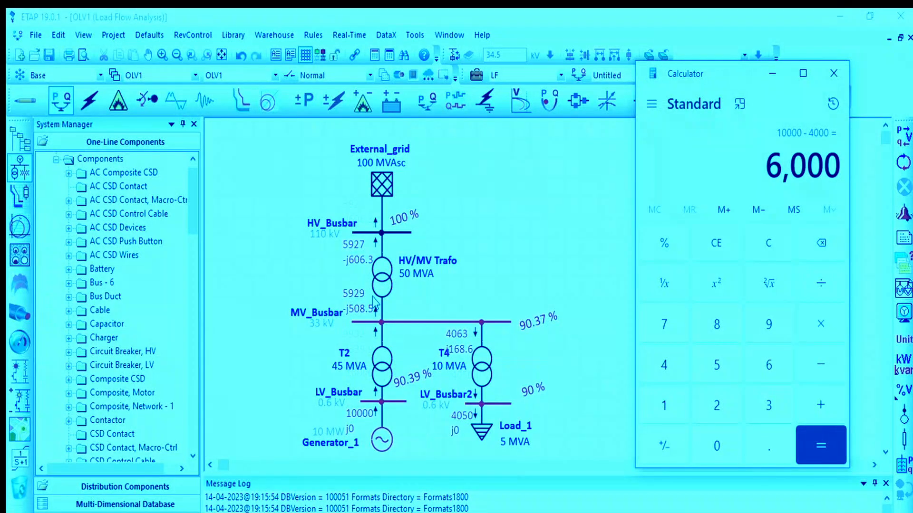
Calculate 5929 minus 4000 in the Calculator.
type("5")
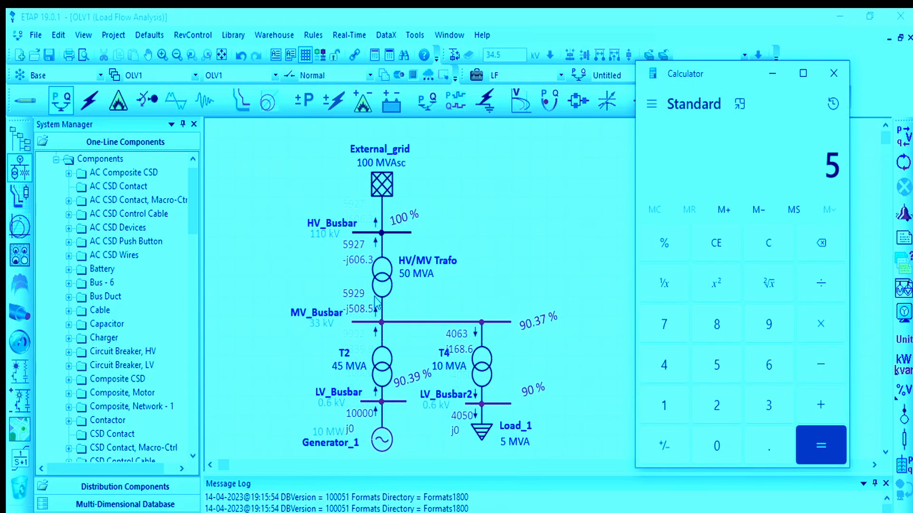
type("929 - 4000")
key("Return")
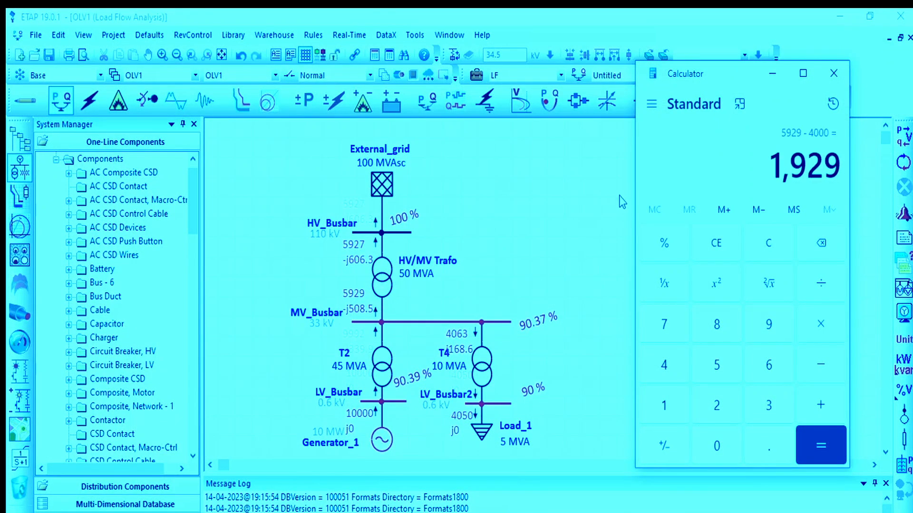
Calculate 6000 minus 5929 to find the power loss, and close the Calculator.
left_click(772, 240)
type("6")
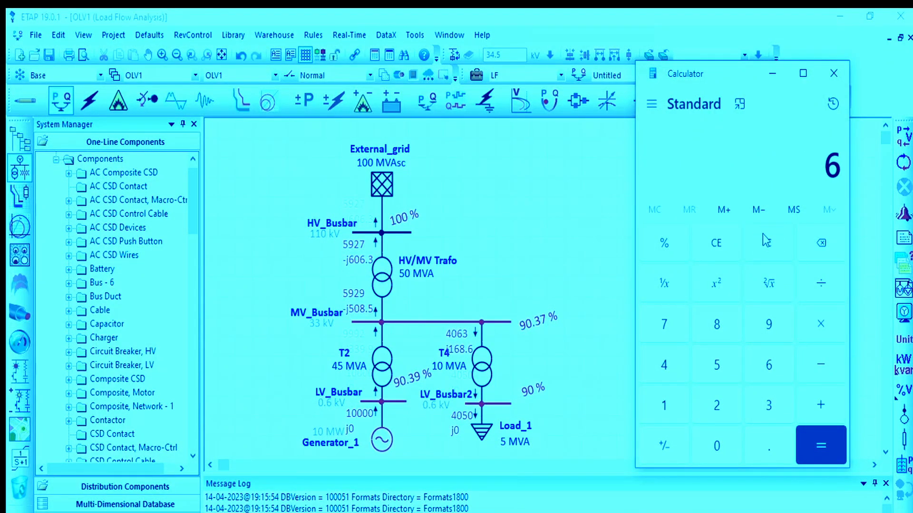
type("000 - ")
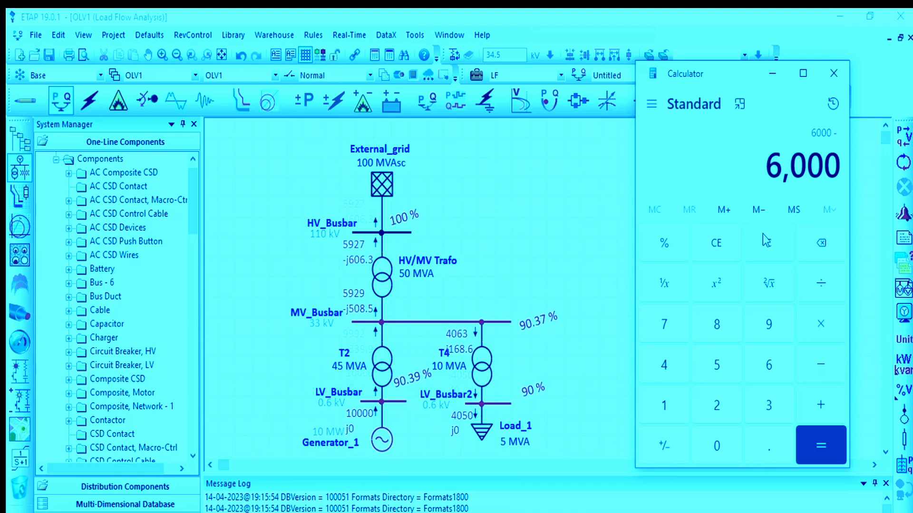
type("5929")
left_click(810, 447)
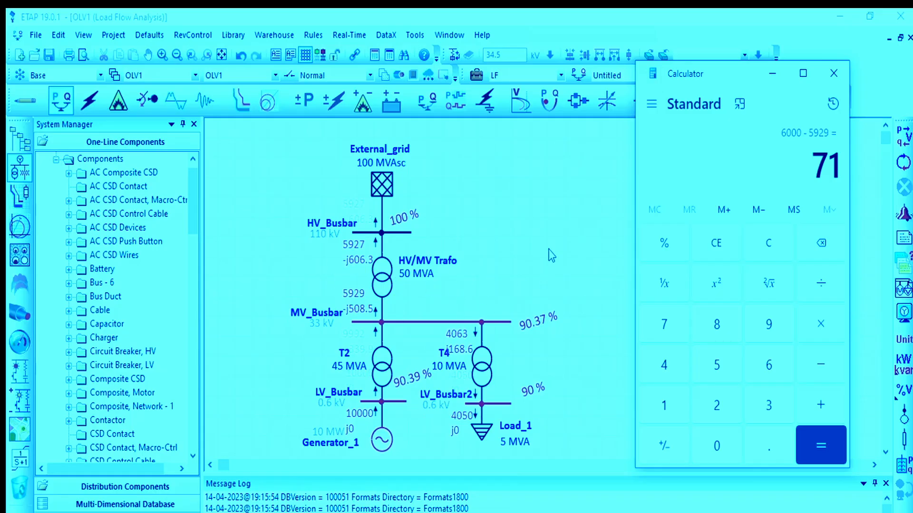
left_click(830, 78)
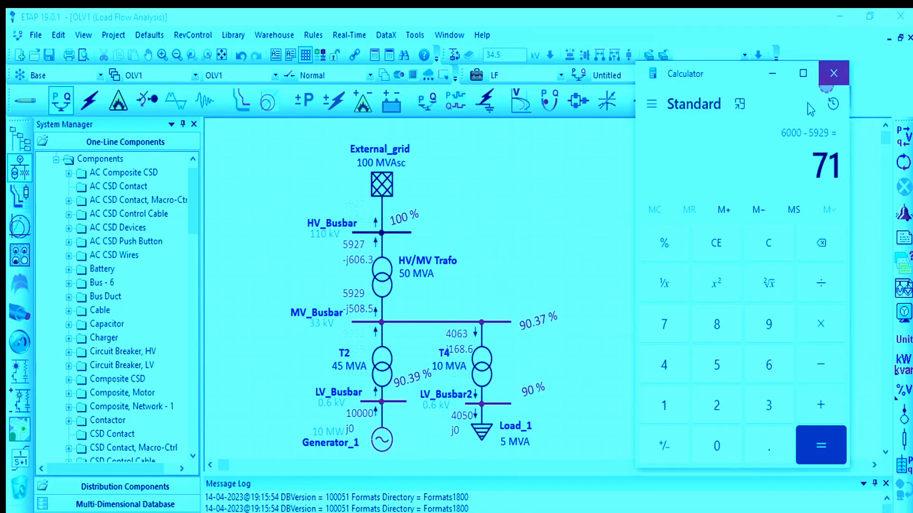
Set the rated power of transformer T4 to 4.5 MVA in its rating data.
double_click(479, 377)
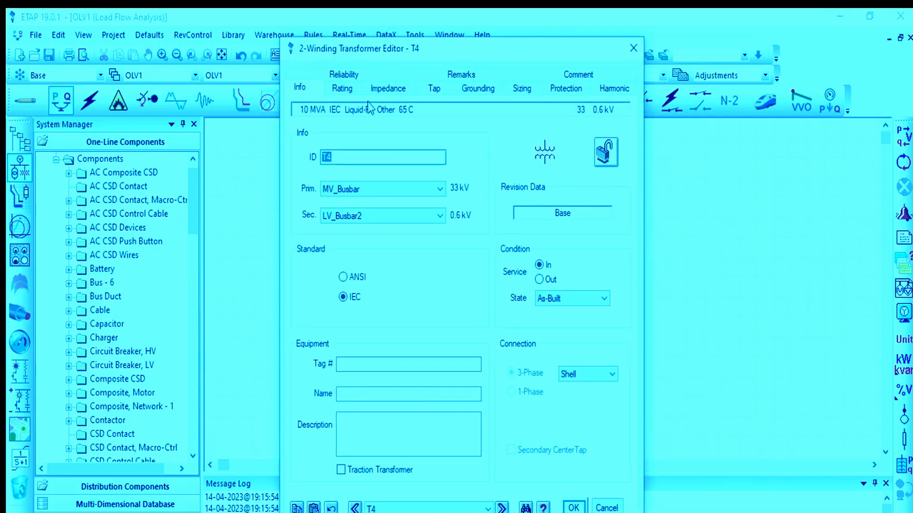
left_click_drag(385, 58, 445, 55)
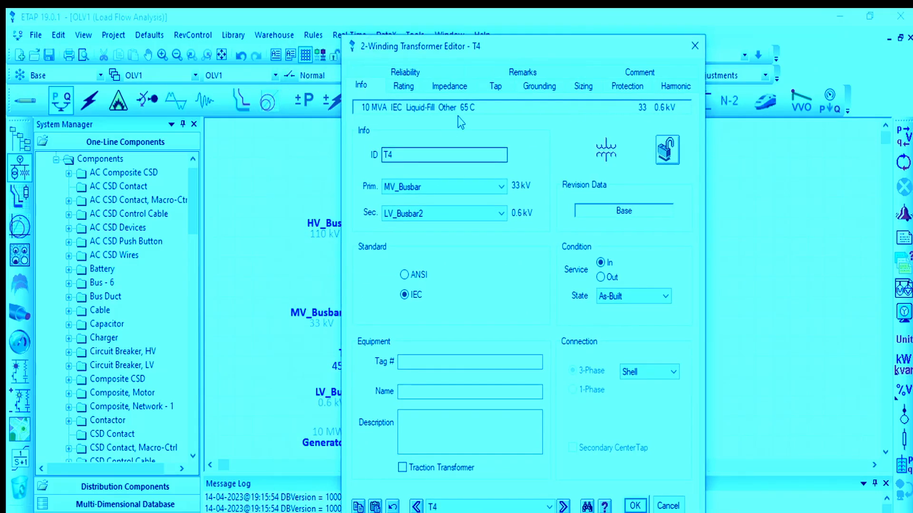
left_click(404, 85)
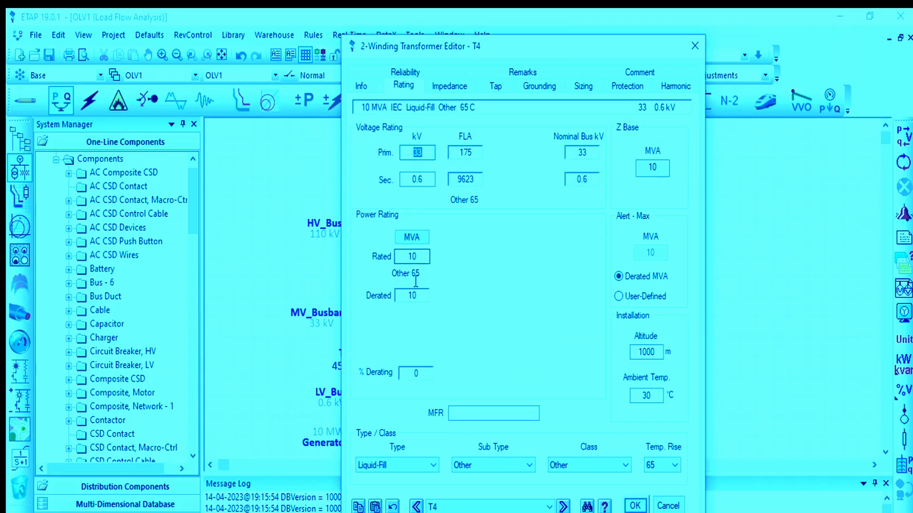
double_click(412, 257)
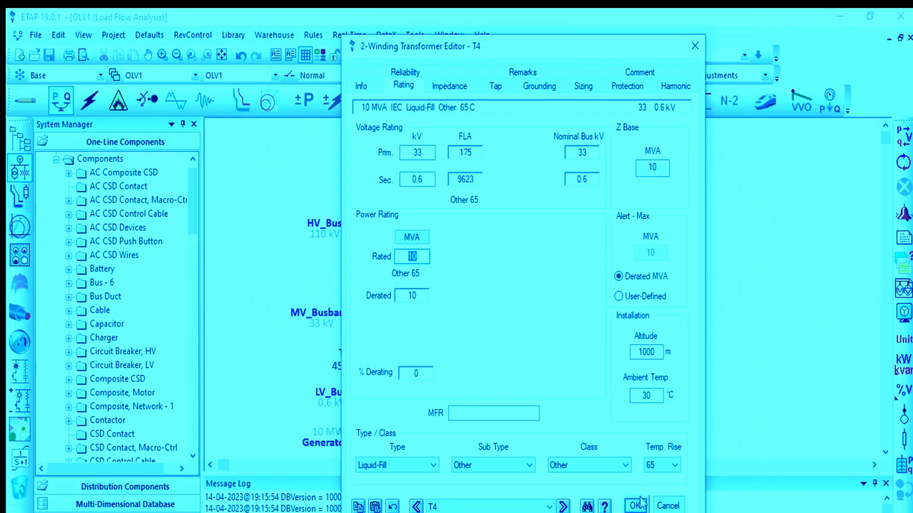
type("4.5")
left_click(639, 341)
left_click(507, 308)
Apply typical Z & X/R and typical no-load test values to T4, accept the edits, and run the load flow study.
left_click(447, 87)
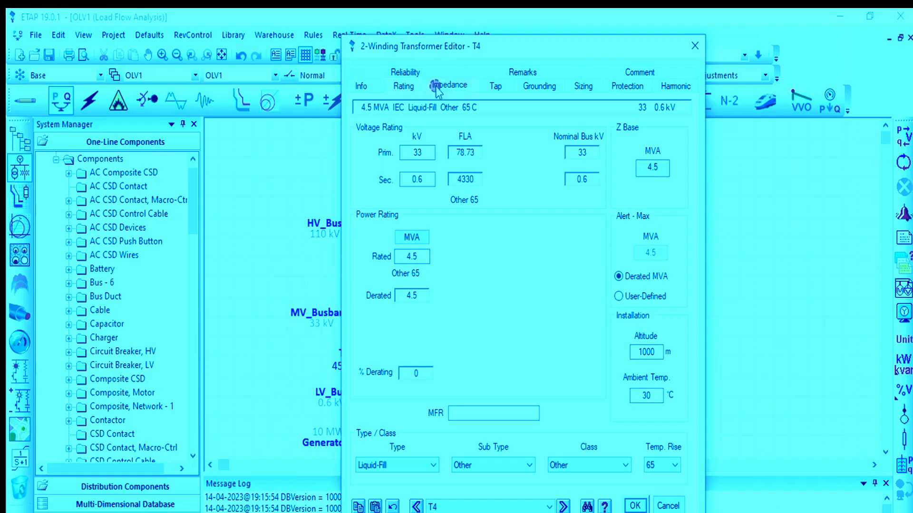
left_click(438, 232)
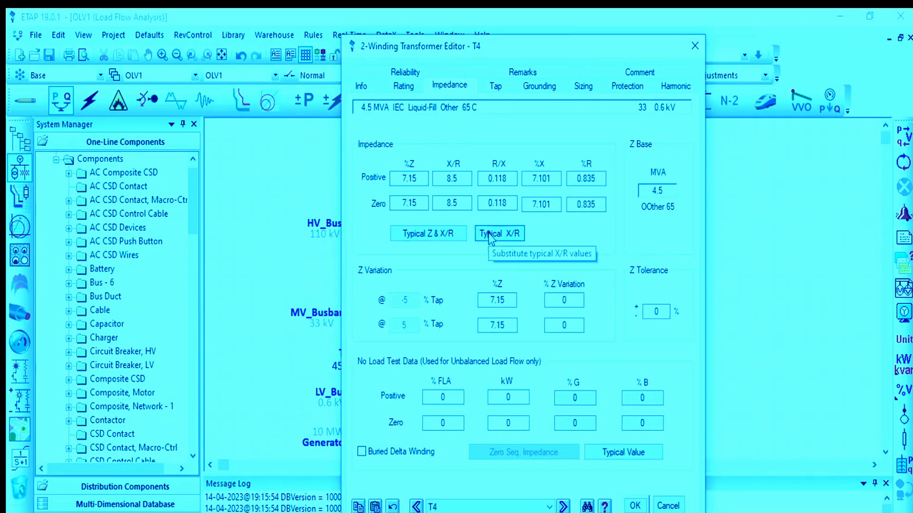
left_click(639, 453)
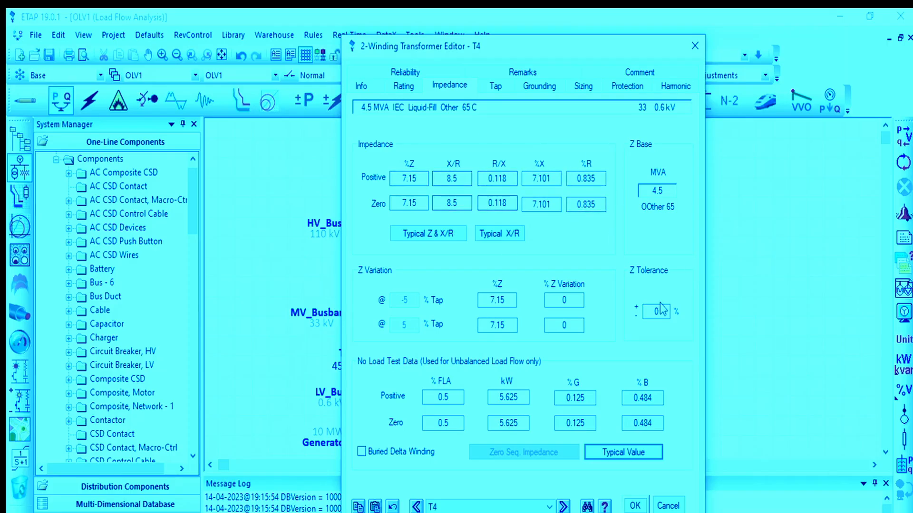
left_click(636, 506)
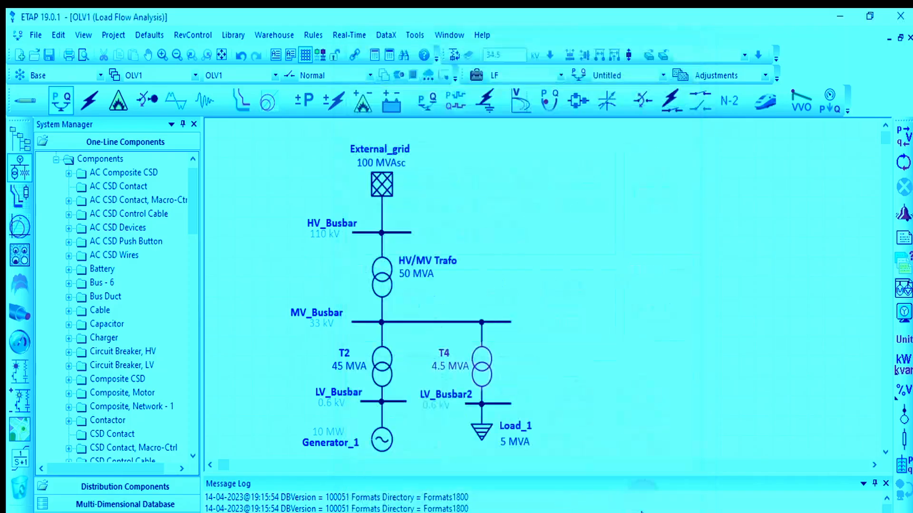
left_click(906, 142)
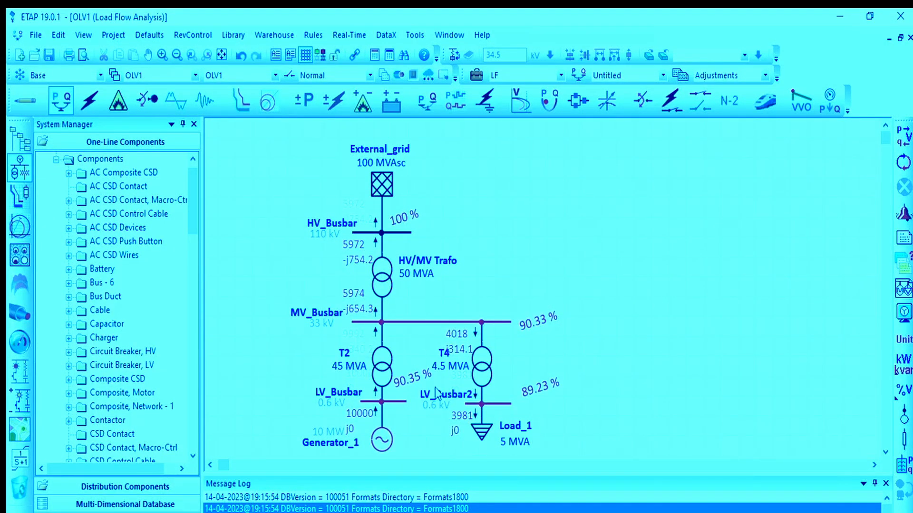
Set the rated power of transformer T2 to 11 MVA in its rating data.
double_click(383, 374)
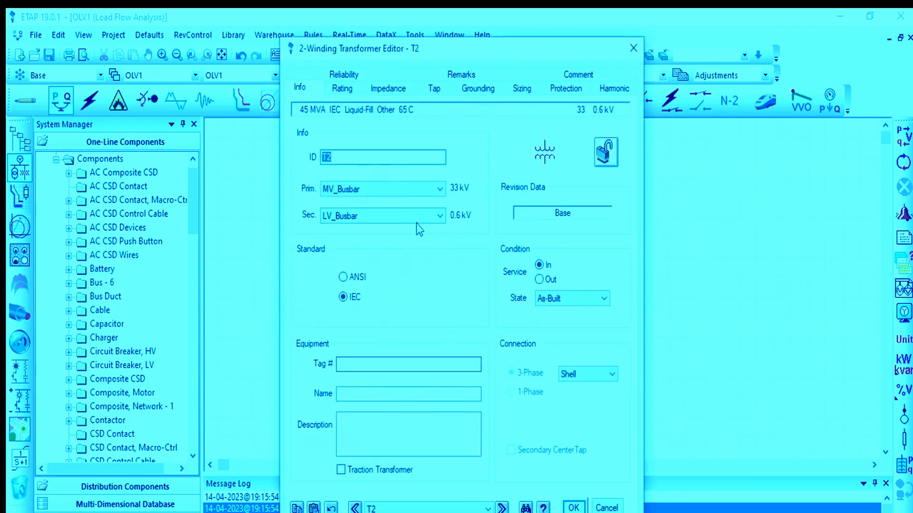
left_click(342, 87)
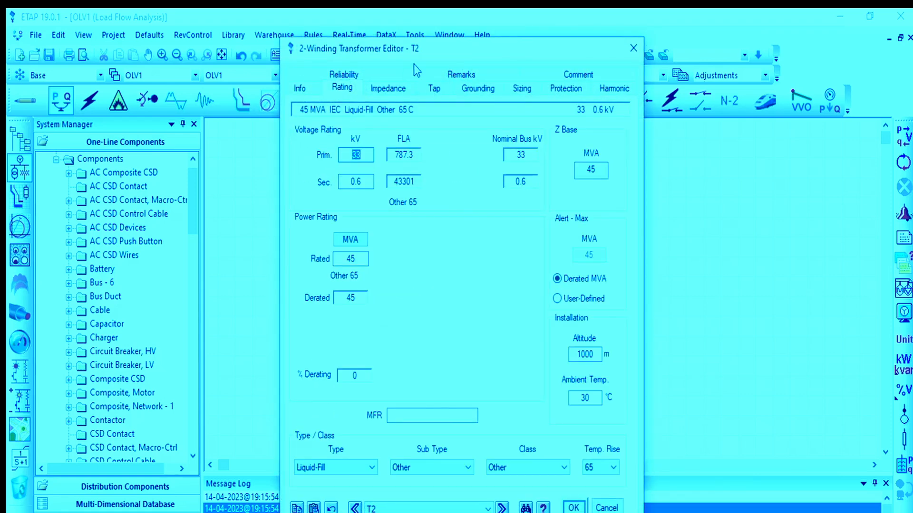
left_click_drag(414, 49, 531, 63)
double_click(478, 273)
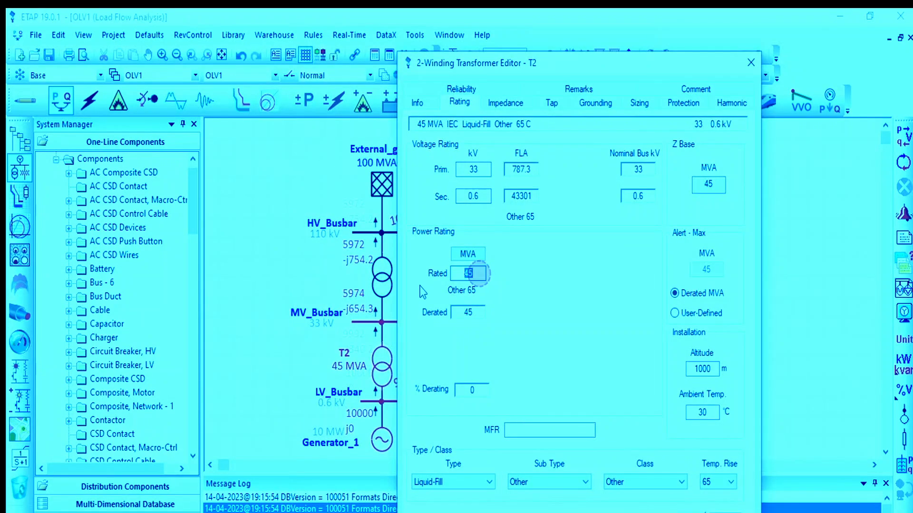
type("11")
key("Tab")
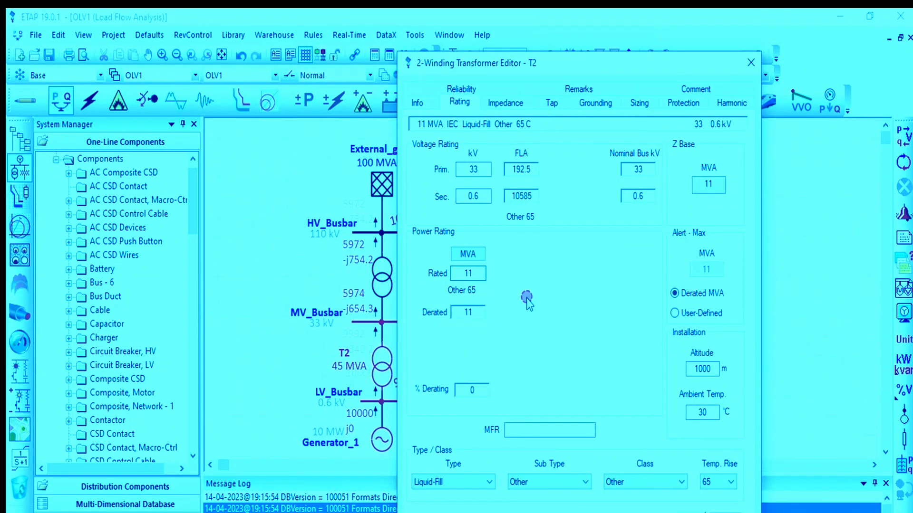
Apply typical Z & X/R to T2, set its positive and zero sequence X/R to 10, and accept the edits.
left_click(506, 103)
left_click(494, 252)
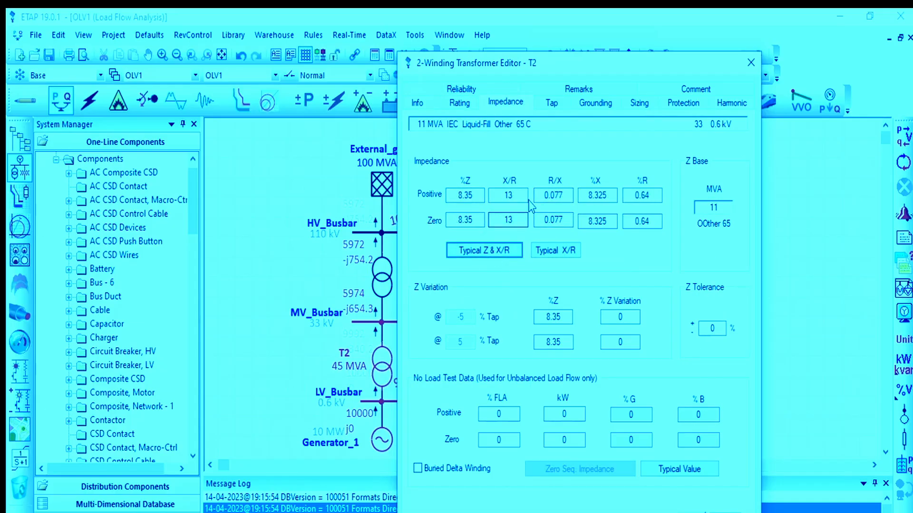
left_click(509, 196)
double_click(510, 196)
type("10")
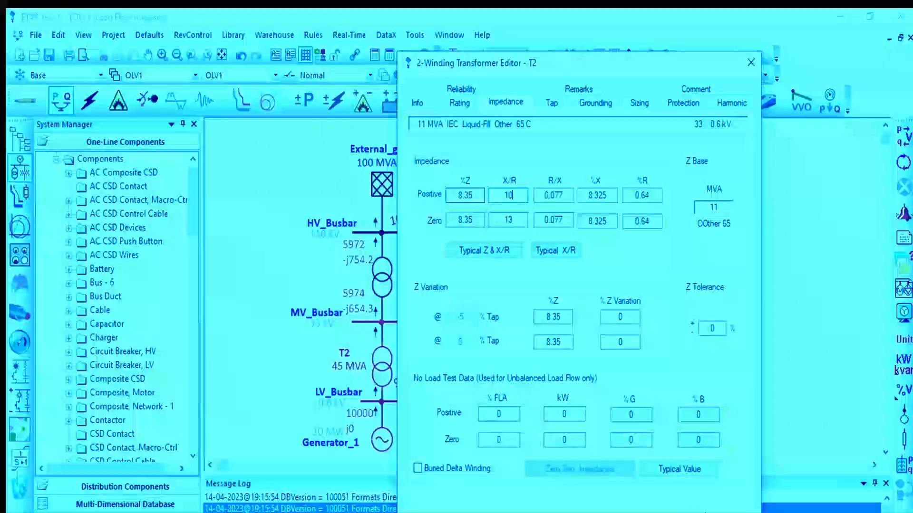
left_click(514, 221)
double_click(515, 221)
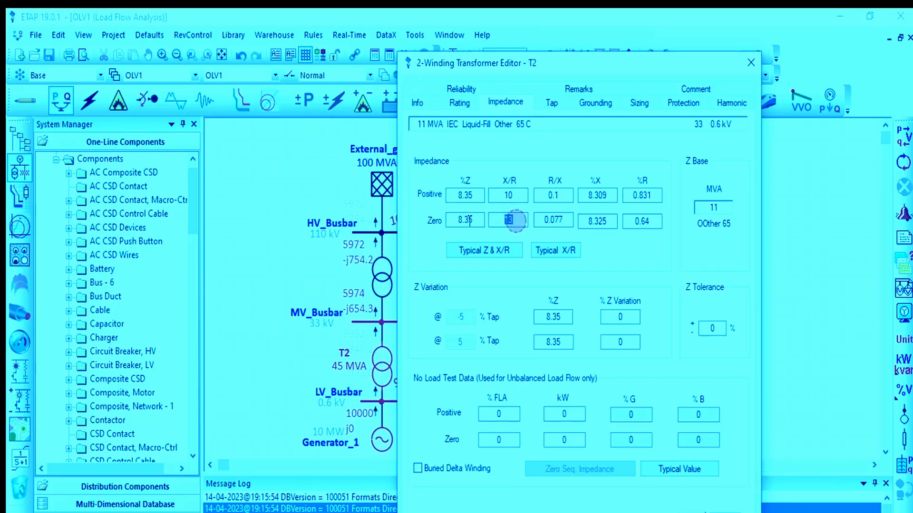
type("10")
key("Tab")
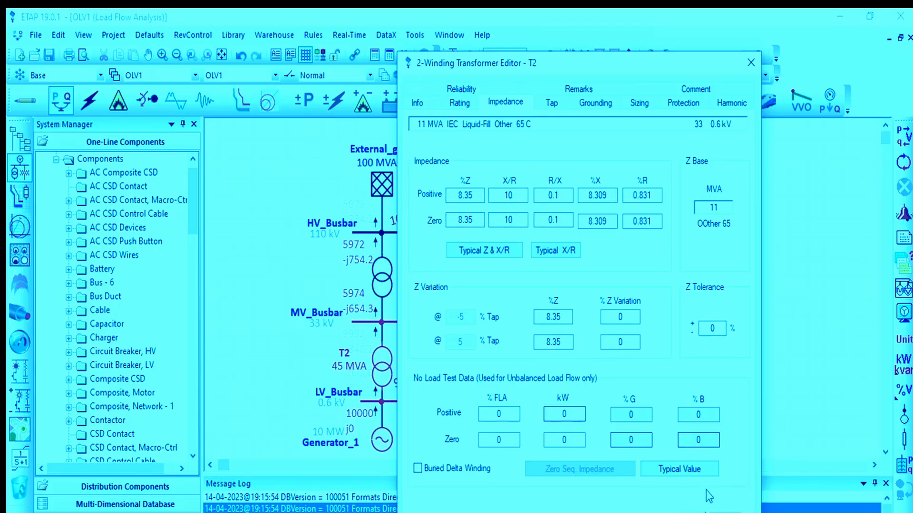
key("Return")
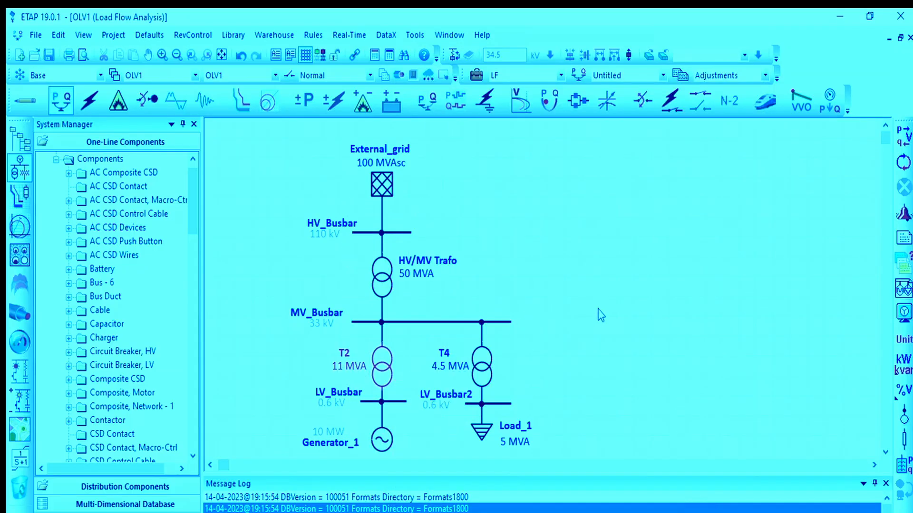
Set the rated power of the HV/MV Trafo to 15 MVA in its rating data.
double_click(387, 284)
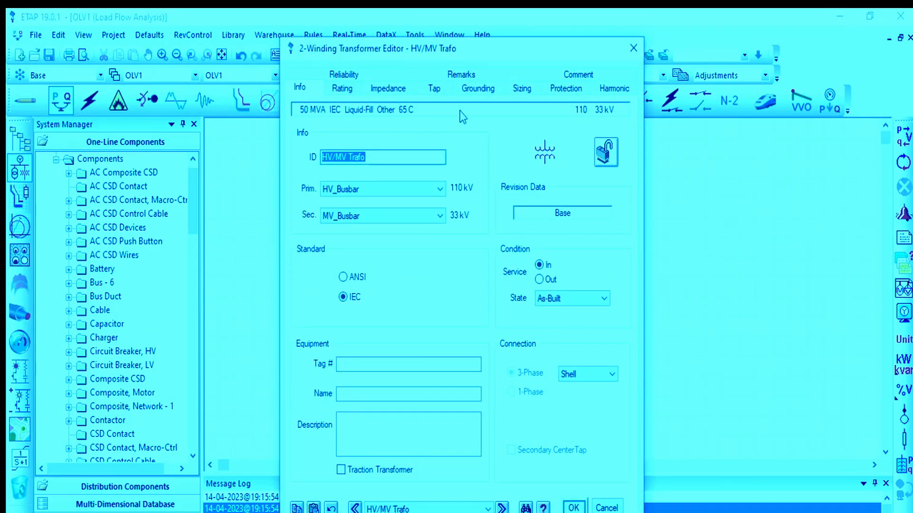
left_click_drag(448, 47, 701, 27)
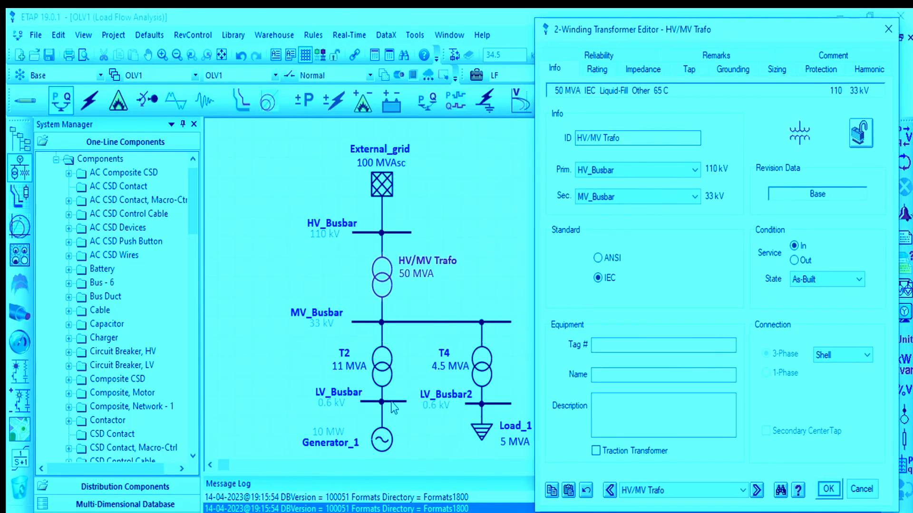
left_click(605, 65)
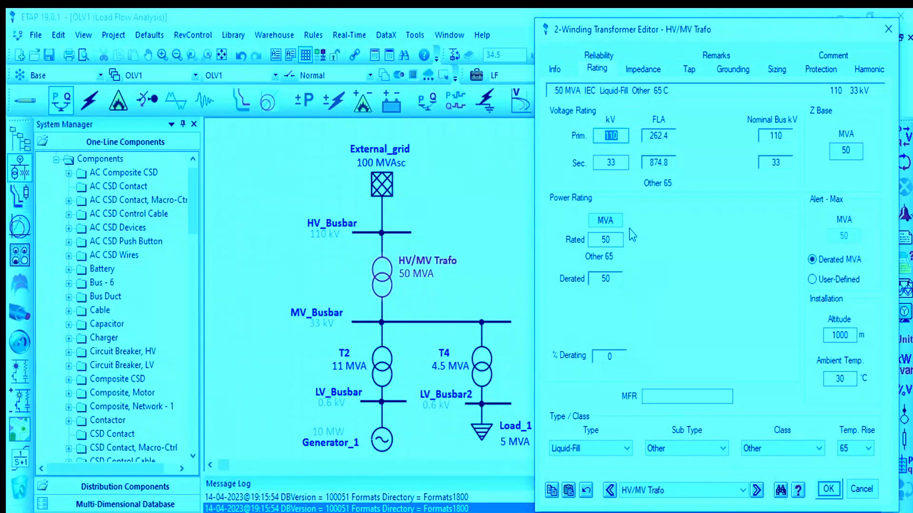
double_click(605, 240)
type("15")
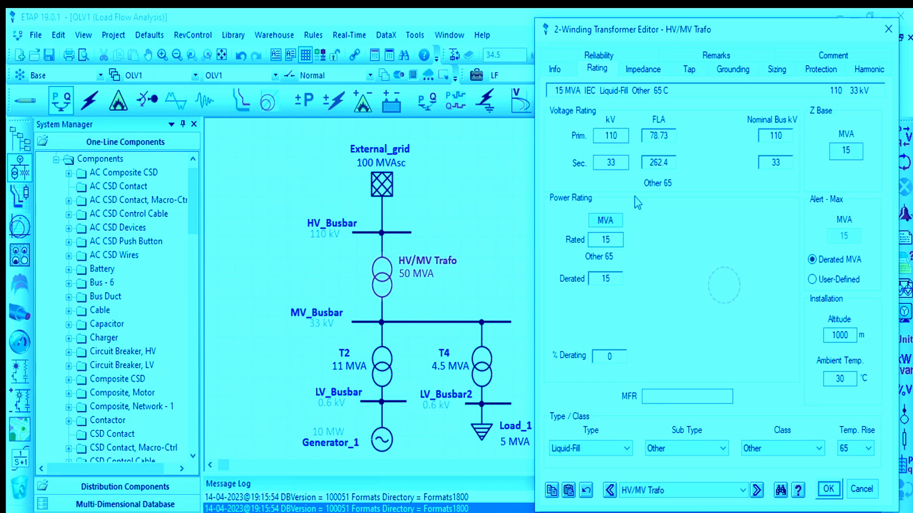
Apply typical Z & X/R to the HV/MV Trafo, set its positive and zero sequence X/R to 12, and accept the edits.
left_click(643, 69)
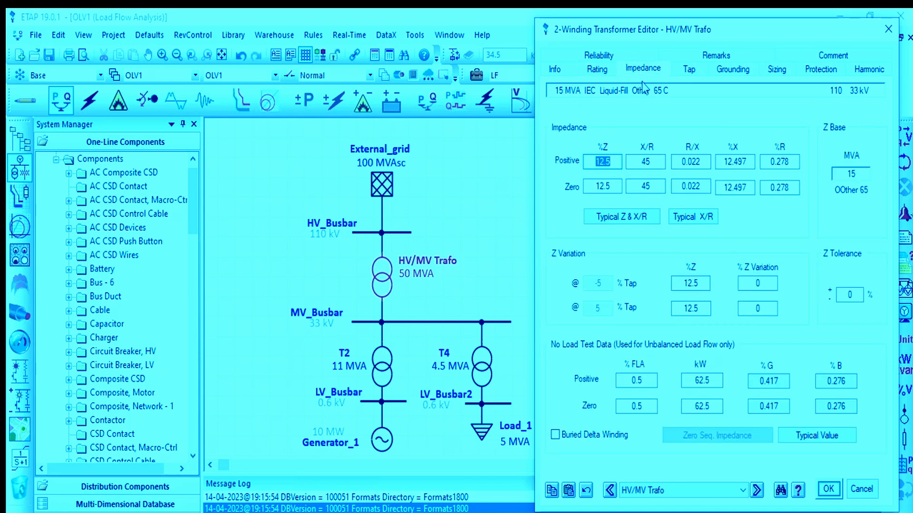
left_click(638, 217)
left_click(695, 216)
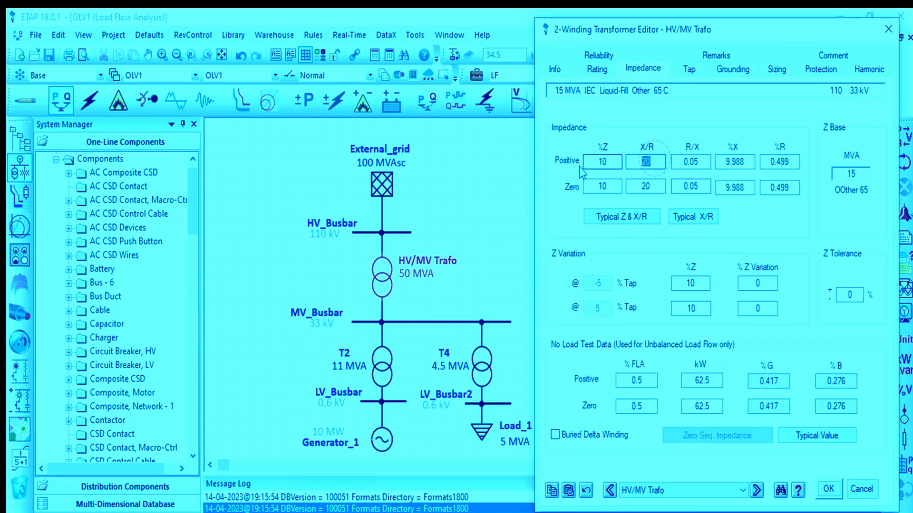
left_click(665, 186)
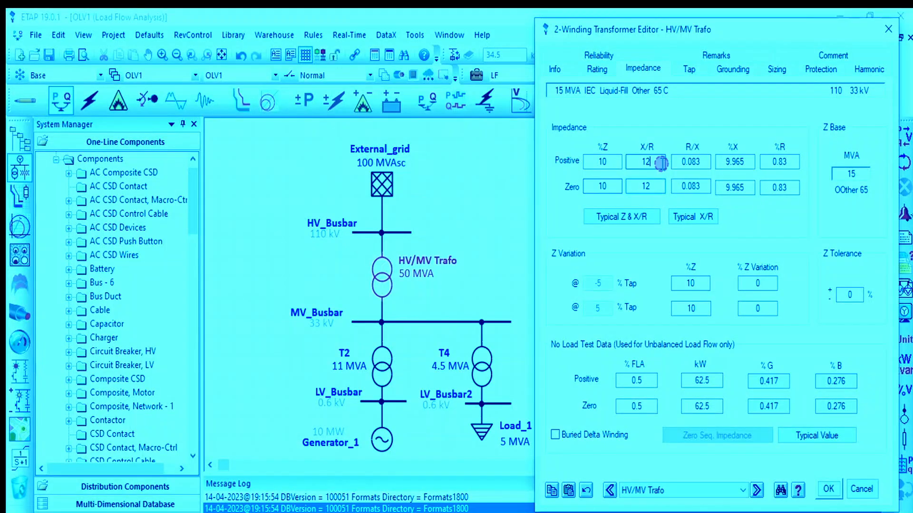
left_click(693, 217)
left_click(828, 488)
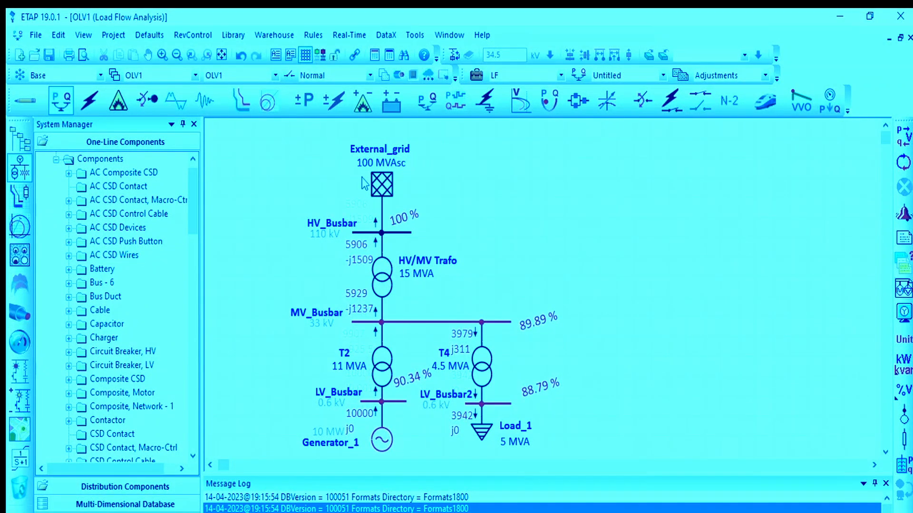
Set the reactive power rating of Load_1 to 3 Mvar in its loading data.
double_click(485, 435)
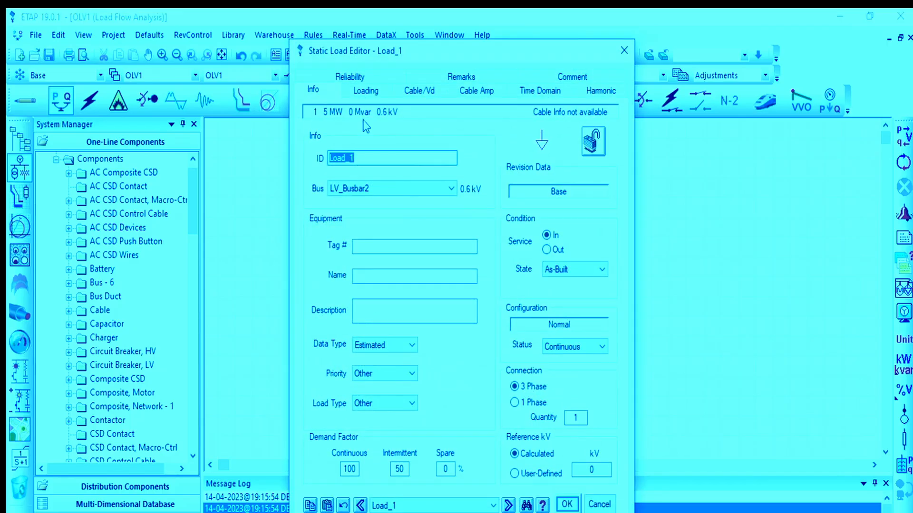
left_click(366, 91)
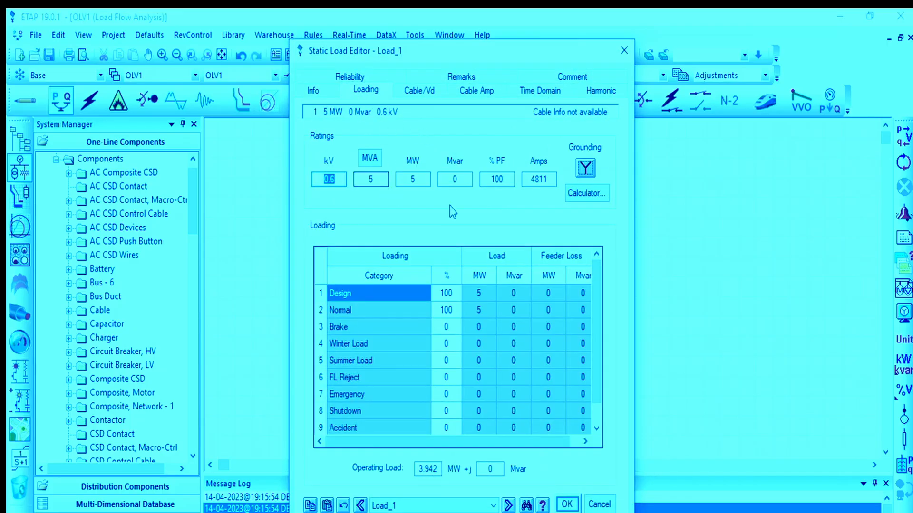
double_click(459, 179)
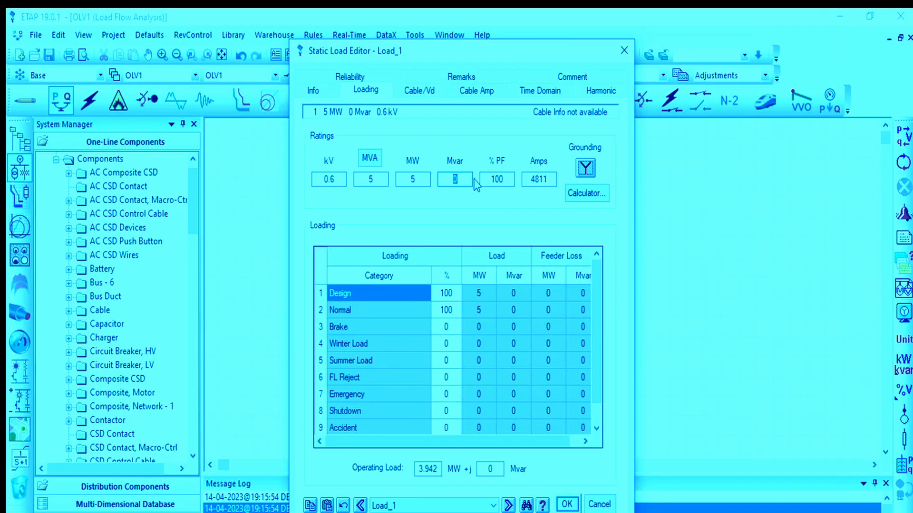
type("3")
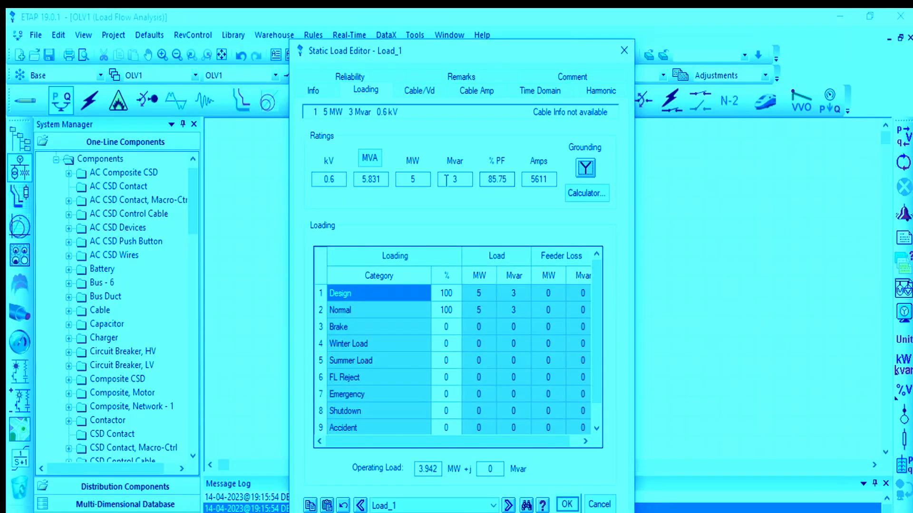
Switch to the Windows Calculator and compute the load's Mvar-to-MW ratio, 3 / 5.
key("super")
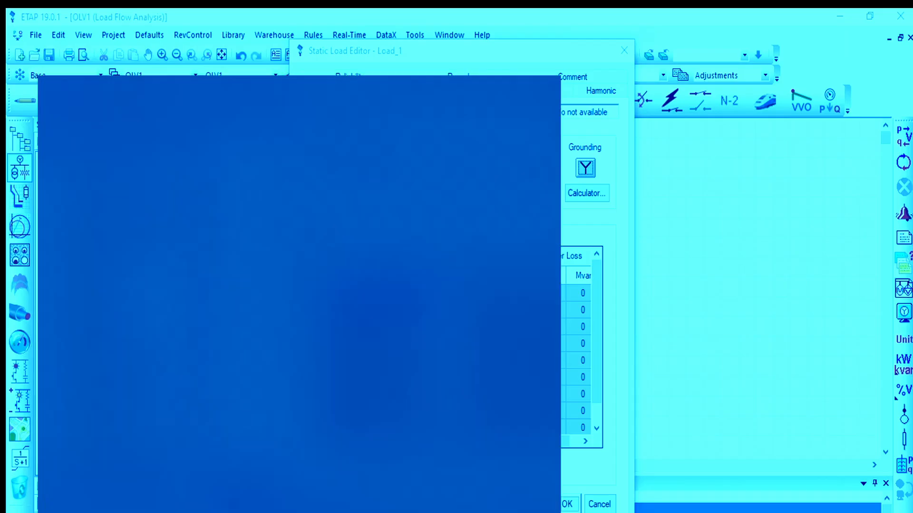
type("calv")
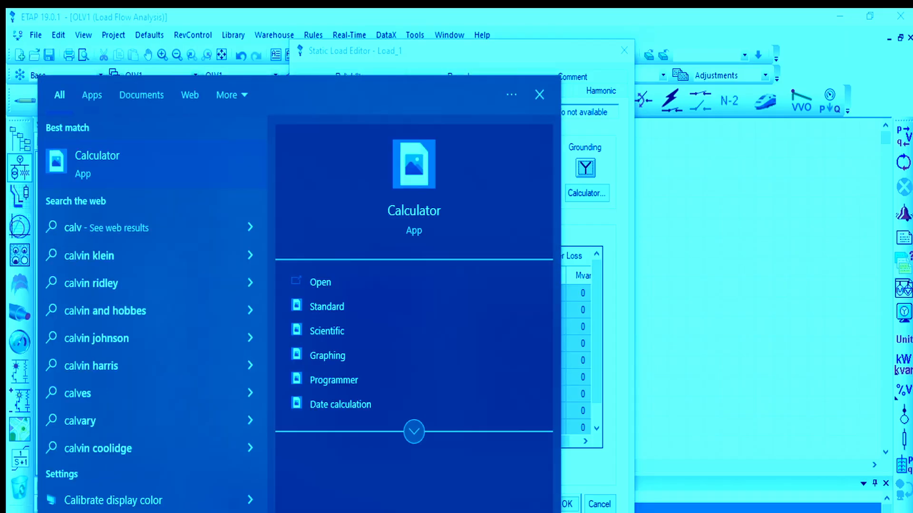
key("BackSpace")
left_click(116, 157)
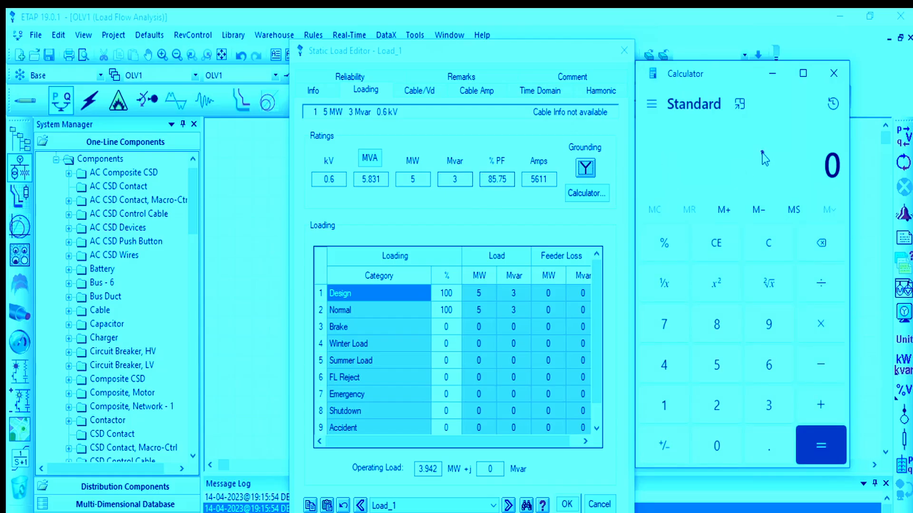
type("3/5")
key("Return")
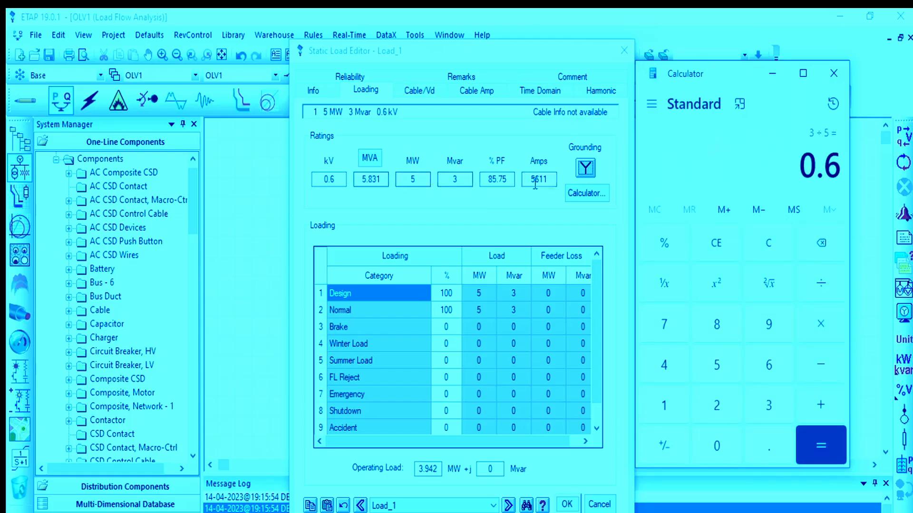
Compare the calculated ratio with Load_1's power factor, minimize the calculator, and accept the load's edits in ETAP.
left_click(495, 181)
left_click_drag(507, 182, 464, 182)
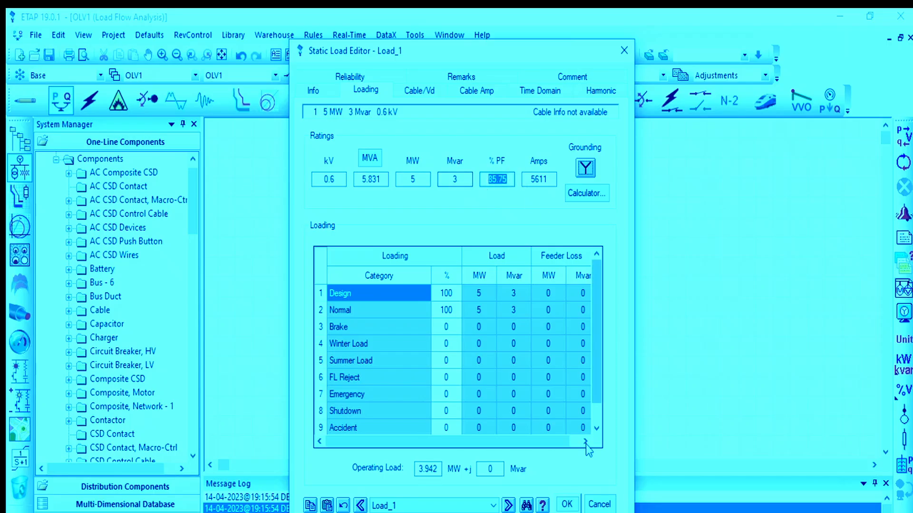
left_click(600, 512)
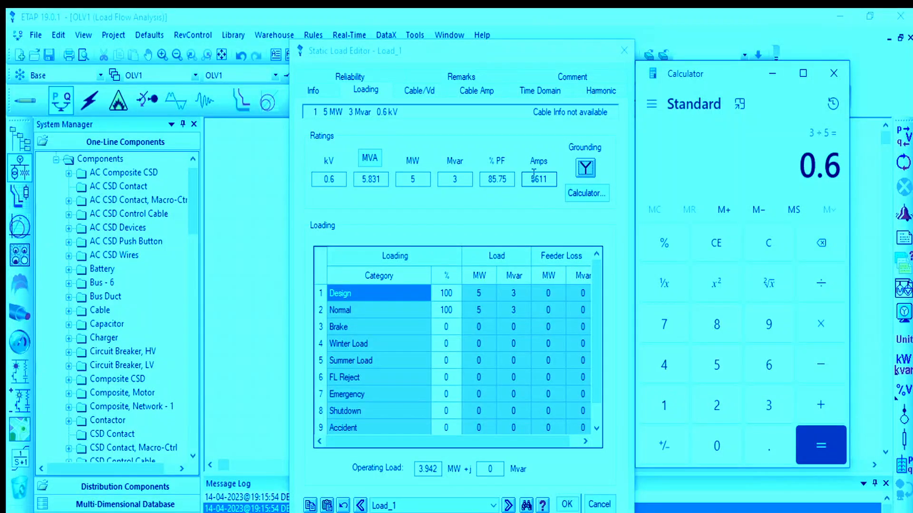
left_click(773, 74)
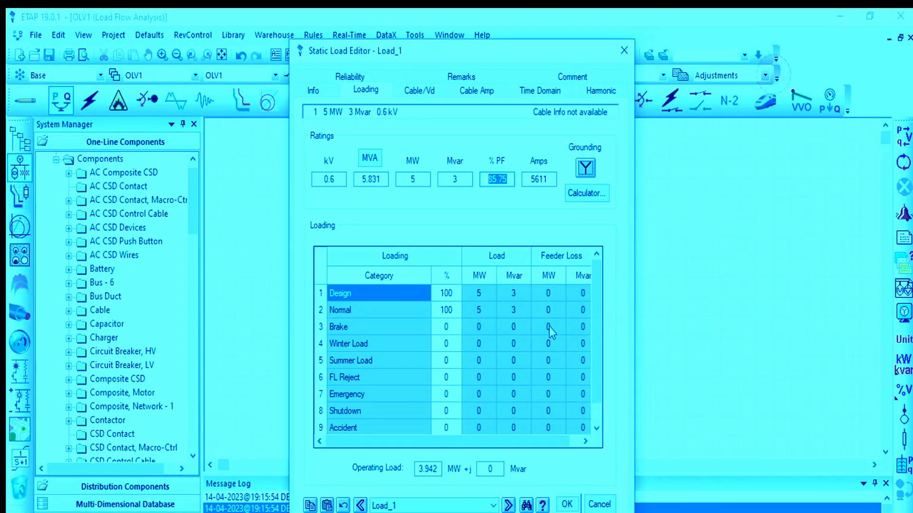
left_click(575, 503)
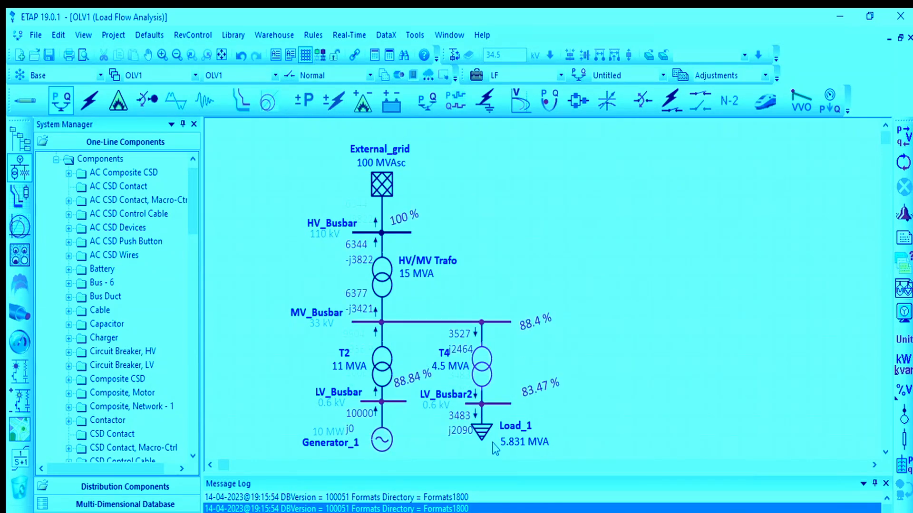
Review the rating data and Mvar limits of Generator_1, and close its editor.
double_click(387, 447)
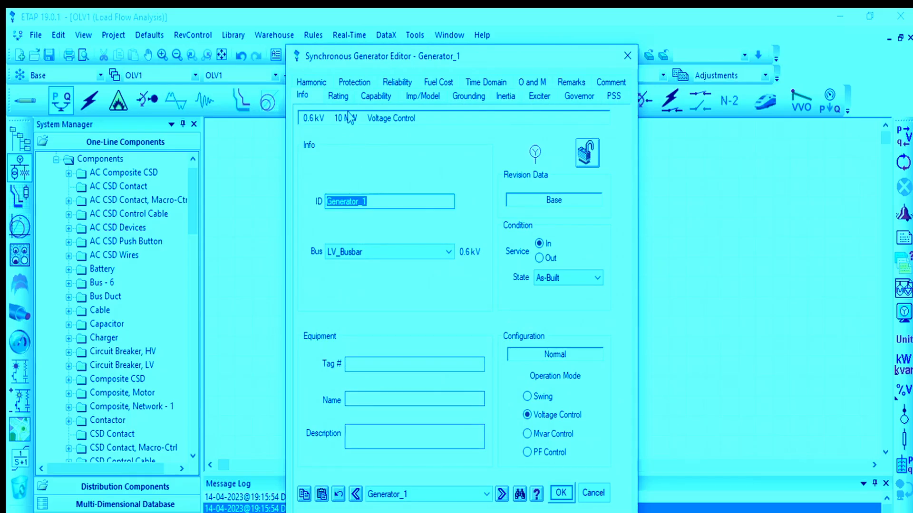
left_click(339, 96)
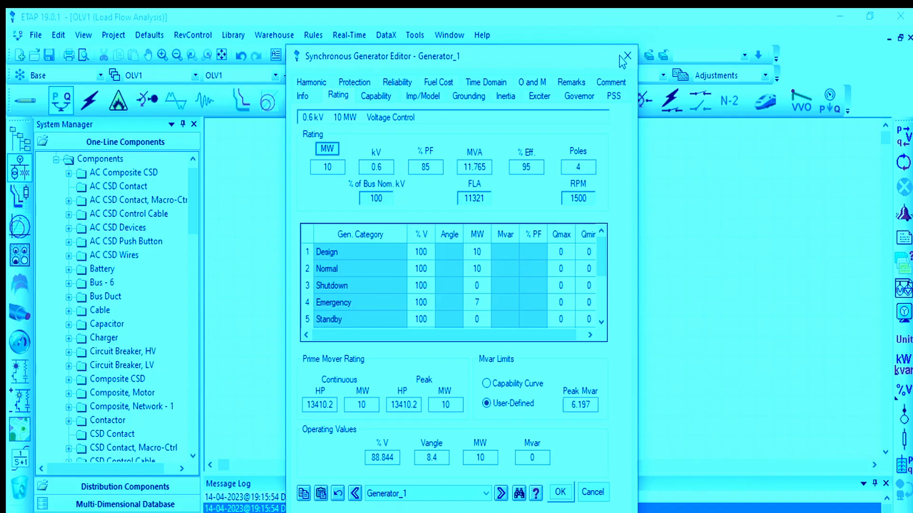
left_click(626, 57)
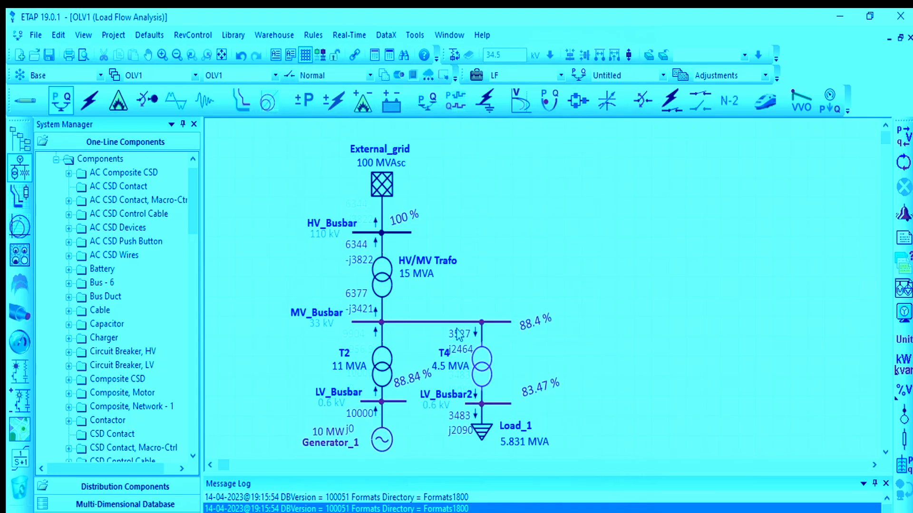
Set the initial bus voltage of LV_Busbar to 1 %V and accept the edit.
double_click(400, 402)
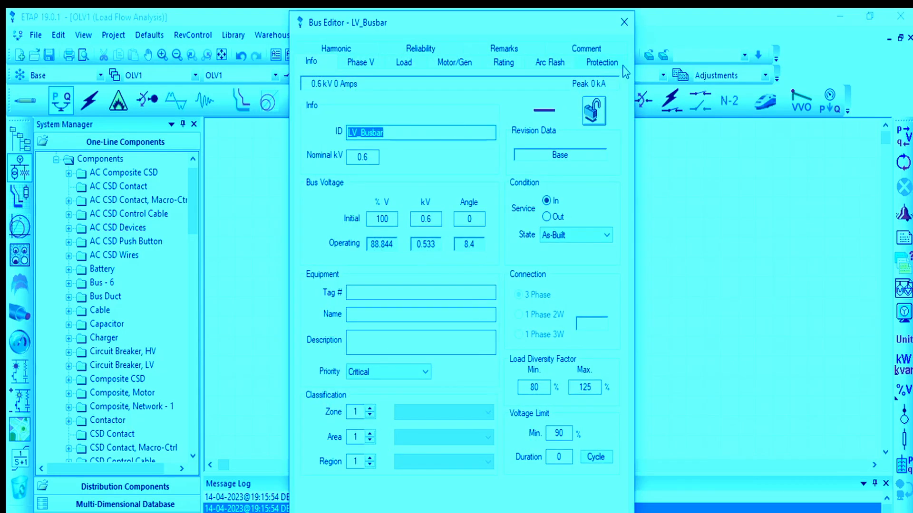
left_click(360, 67)
left_click(311, 60)
key("Tab")
key("Tab")
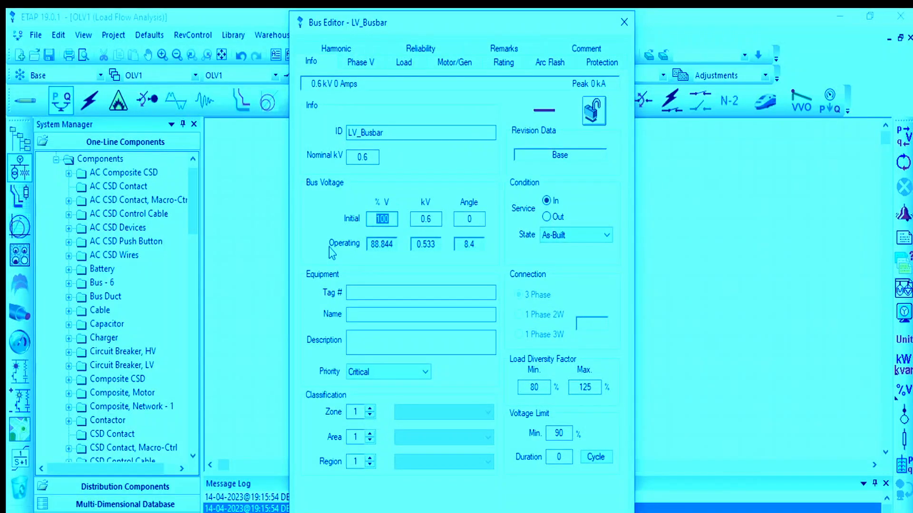
type("1")
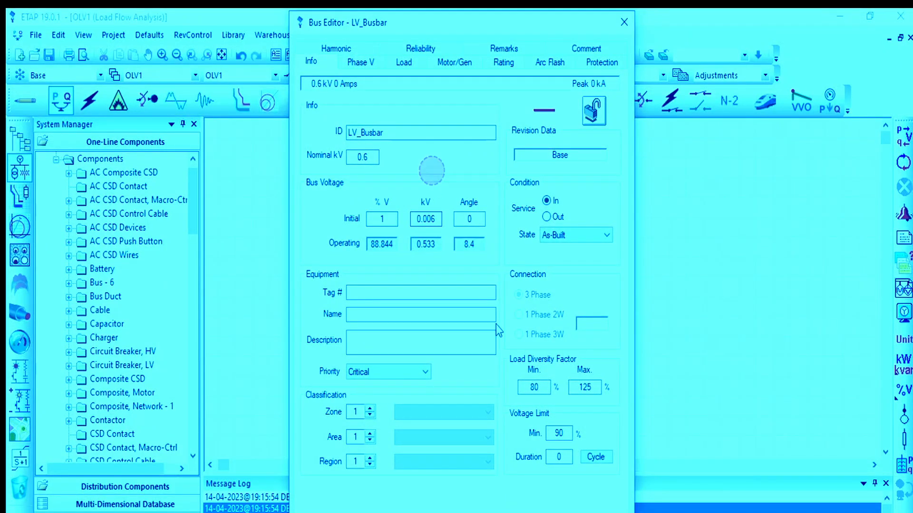
key("Return")
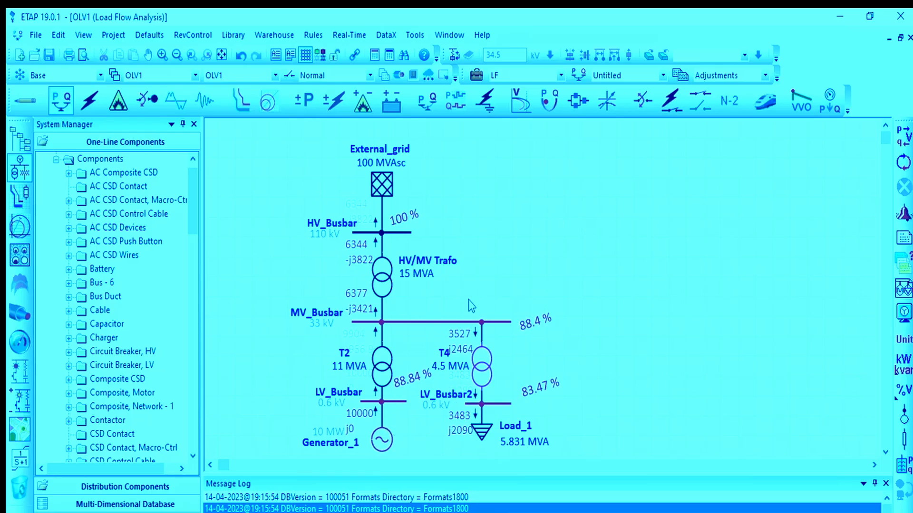
Set the operation mode of External_grid to Voltage Control, check its rating data, and accept the edits.
double_click(381, 187)
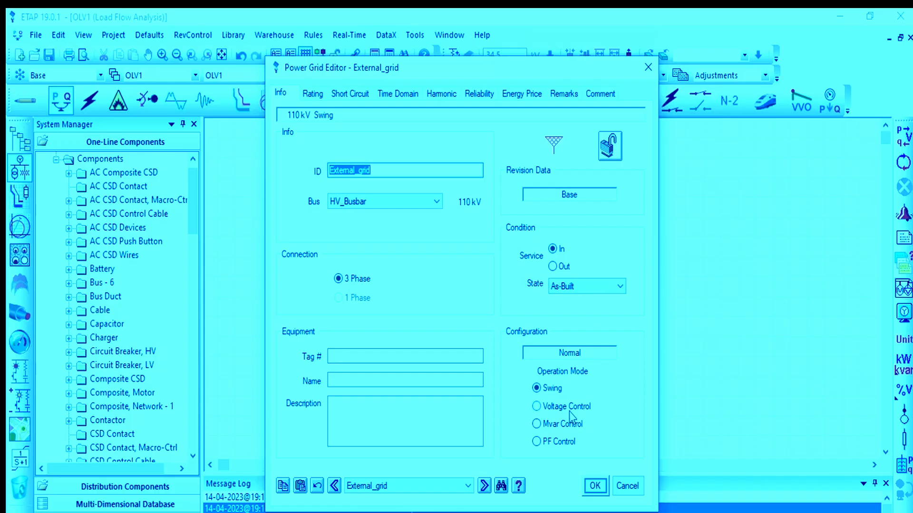
left_click_drag(523, 76, 681, 63)
left_click(725, 395)
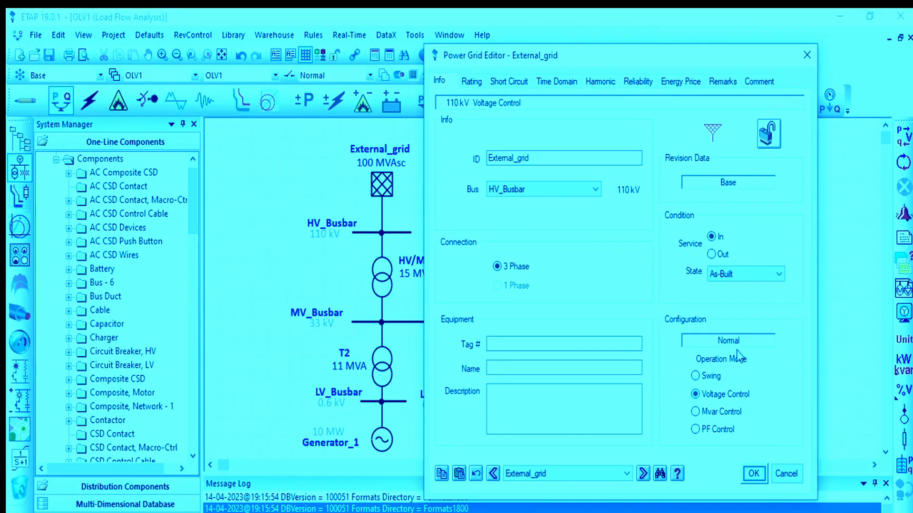
left_click(475, 82)
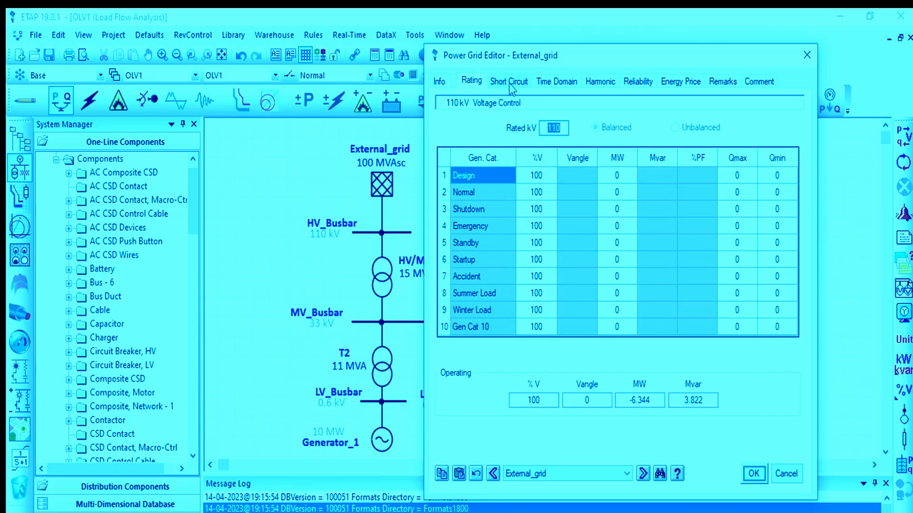
left_click(602, 361)
left_click(441, 81)
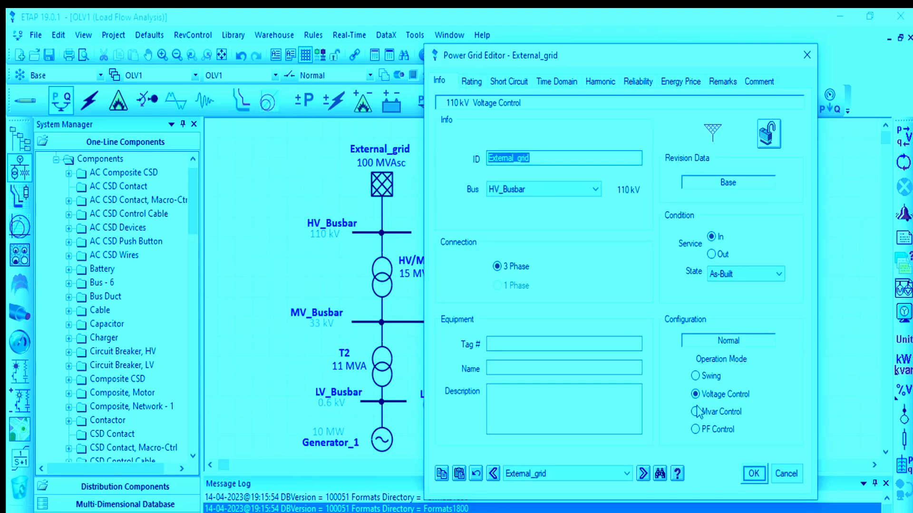
left_click(721, 343)
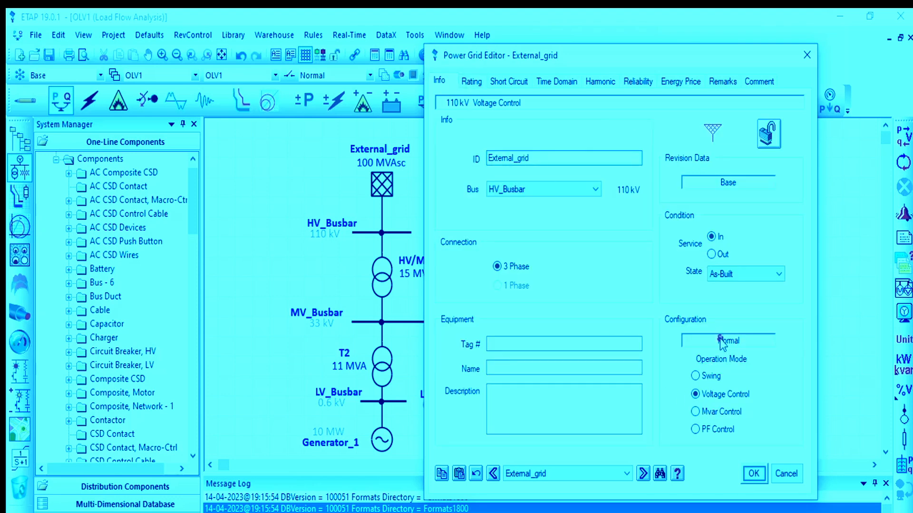
left_click(755, 474)
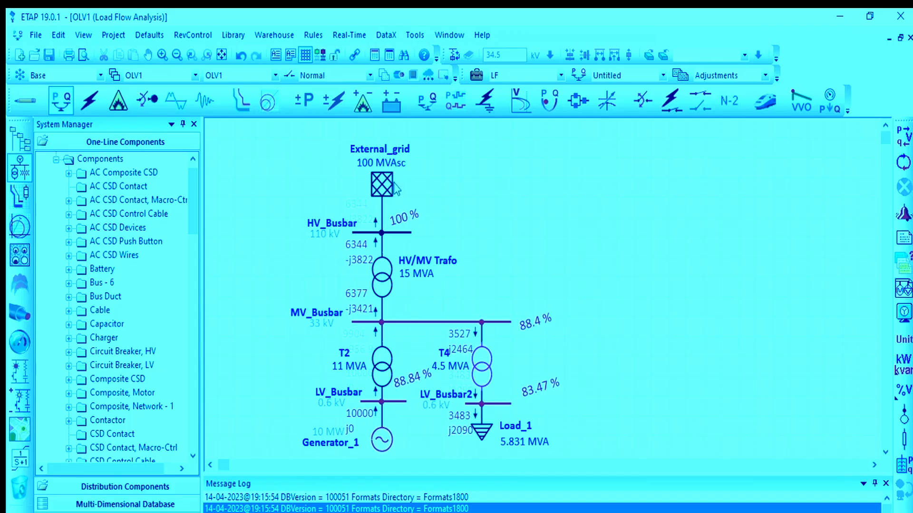
Review the operation mode settings of Generator_1 and accept its editor.
double_click(382, 442)
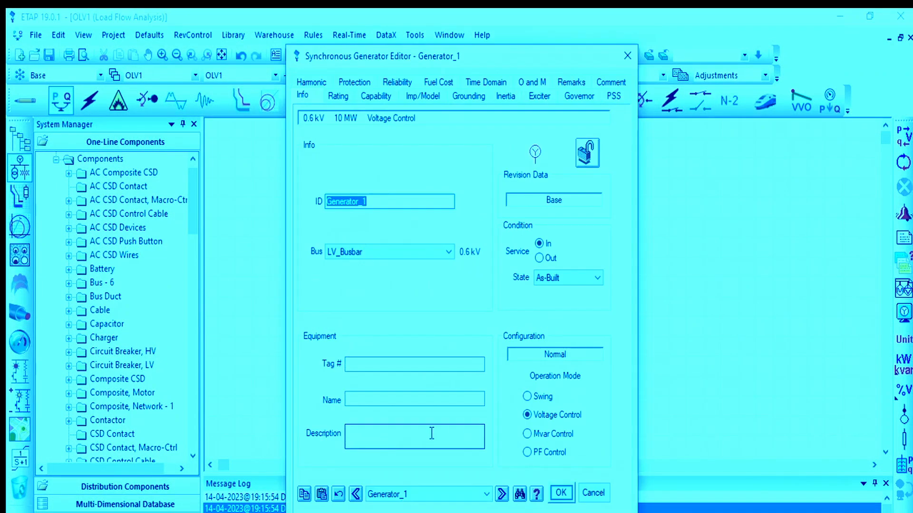
left_click(561, 493)
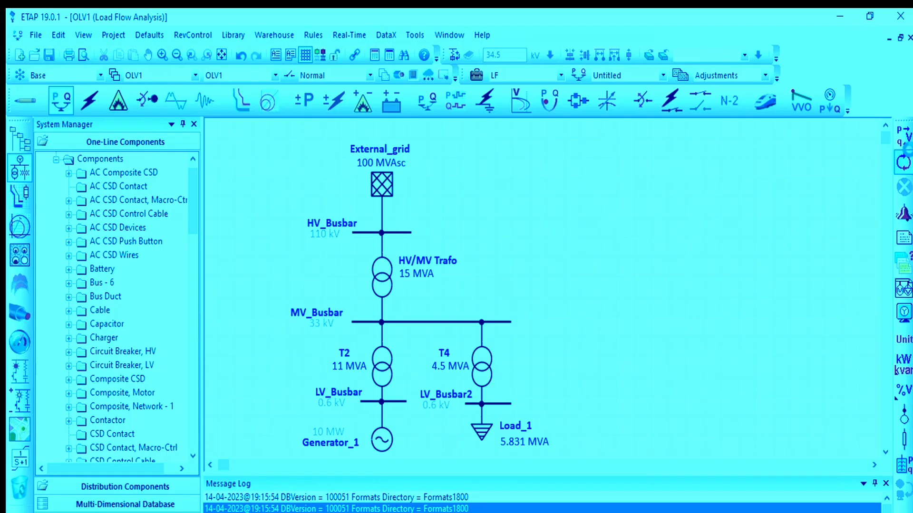
Run the load flow, and display the alert view enlarged enough to read its critical alerts below the diagram.
left_click(902, 162)
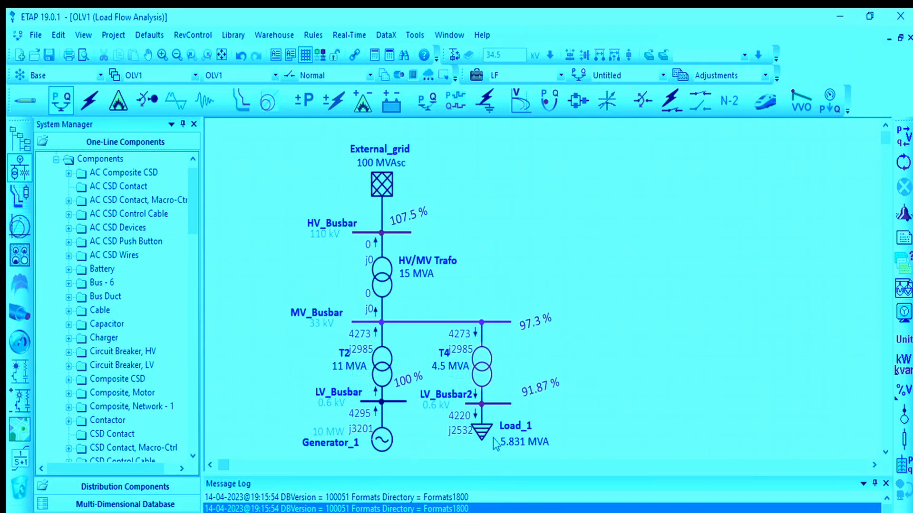
scroll(270, 464, "down", 1)
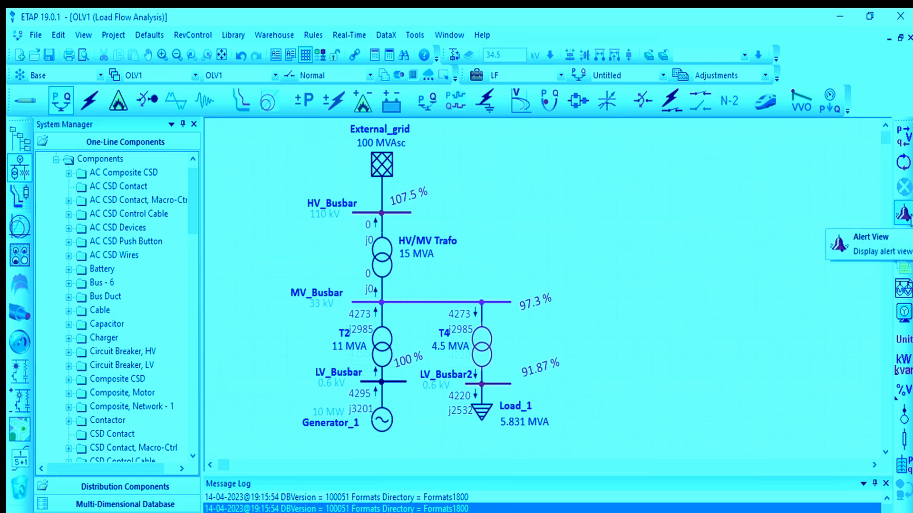
left_click(903, 236)
scroll(421, 371, "down", 5)
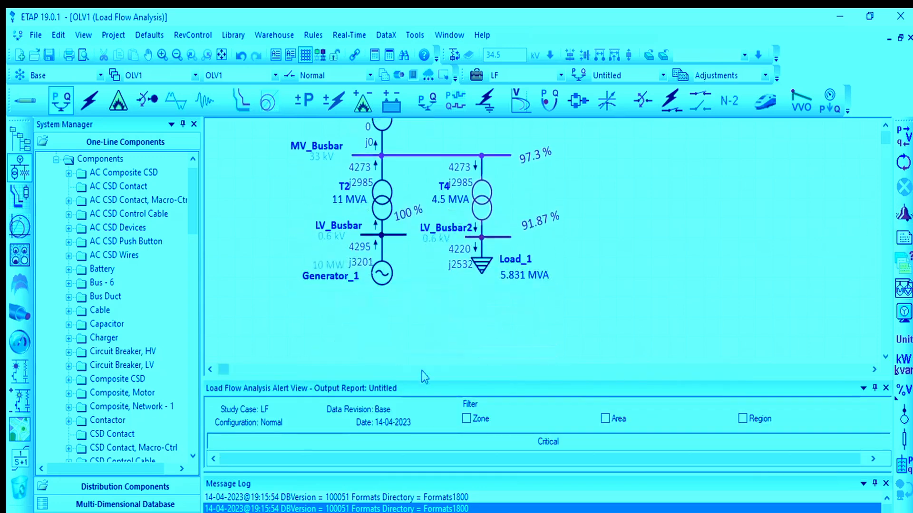
left_click_drag(421, 382, 441, 267)
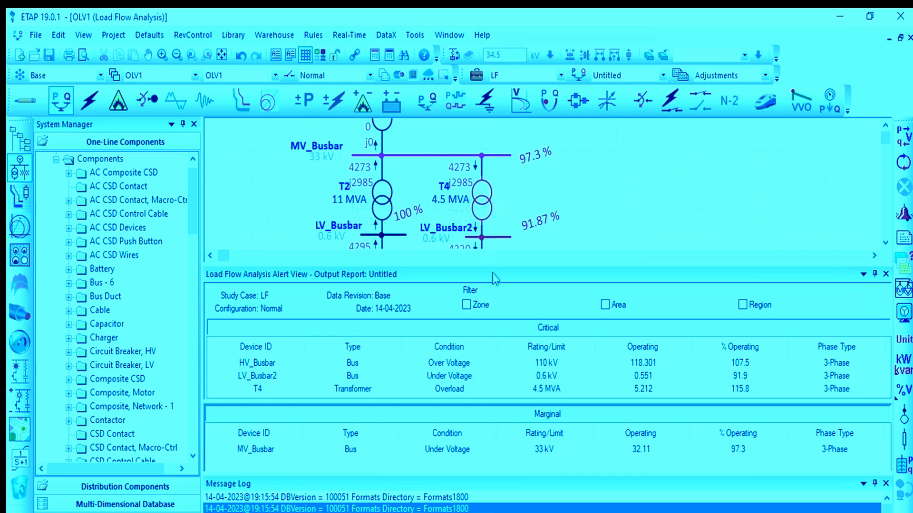
left_click_drag(493, 266, 493, 326)
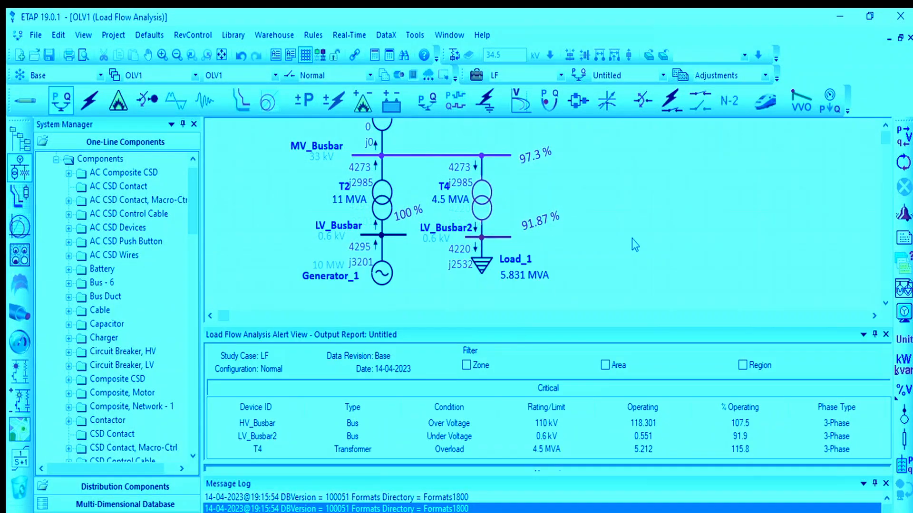
Set the rated power of transformer T4 to 5 MVA, check its impedance data, and accept the edits.
double_click(489, 198)
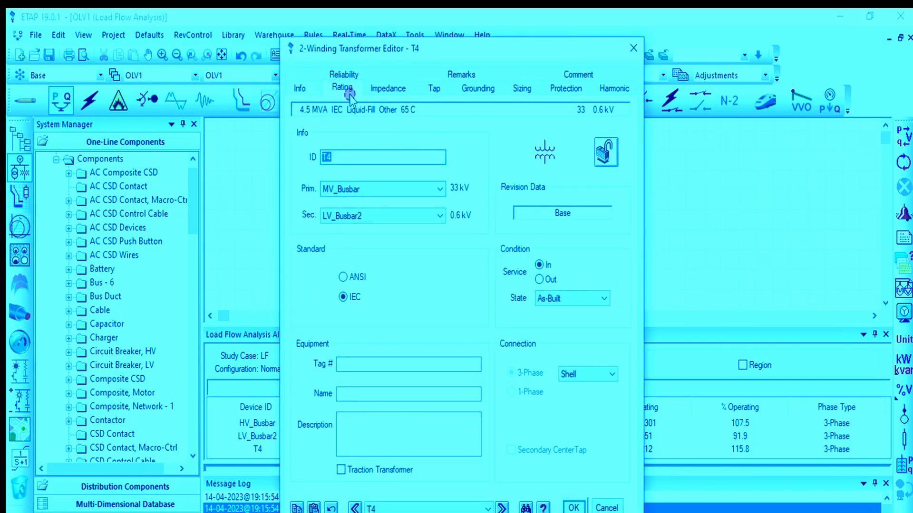
double_click(350, 258)
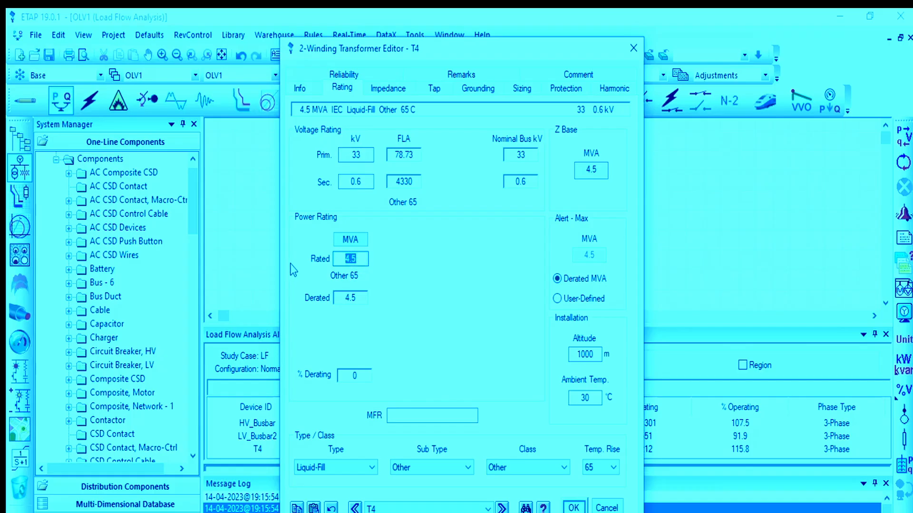
type("5")
key("Tab")
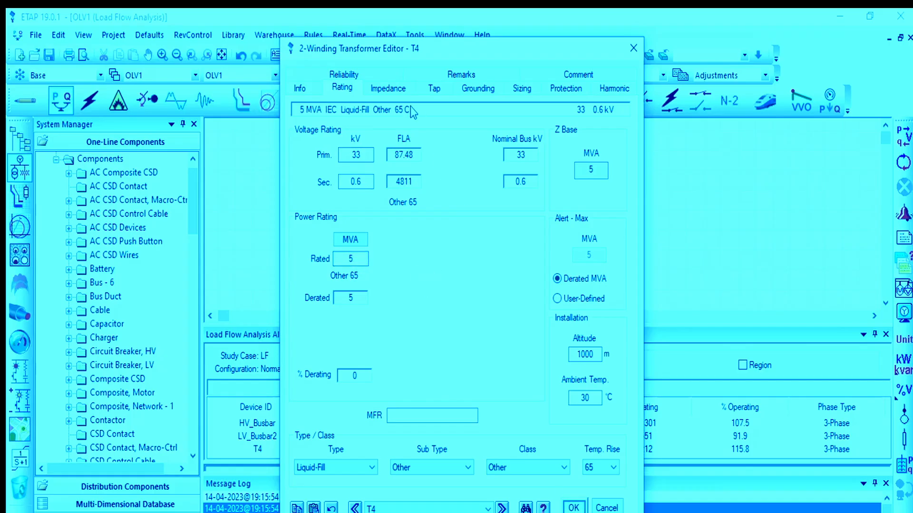
left_click(388, 88)
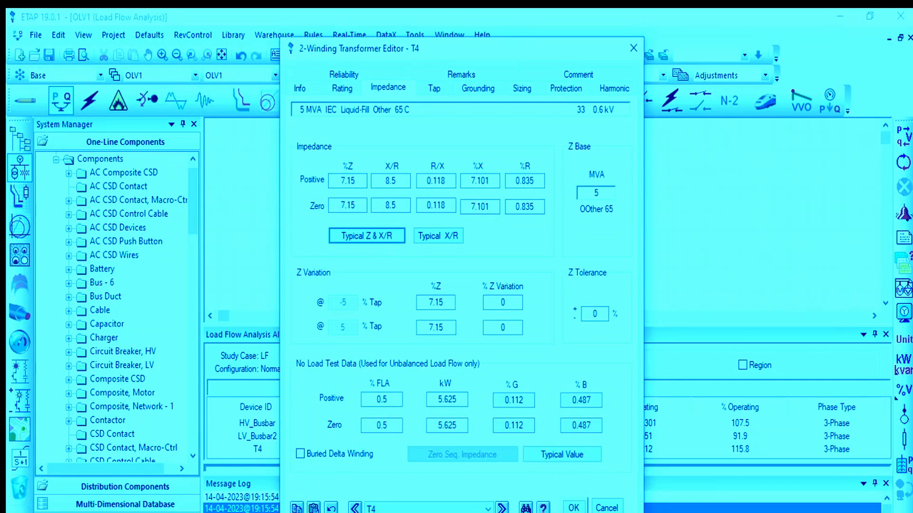
left_click(574, 507)
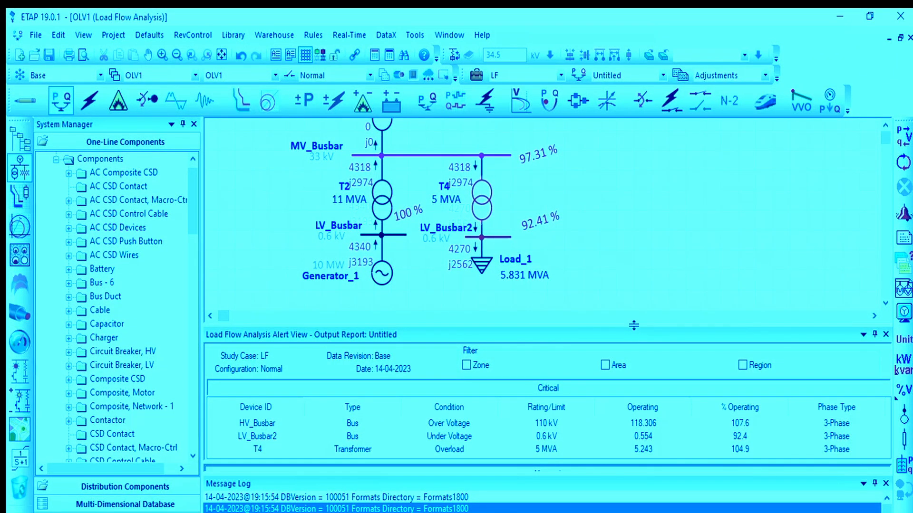
Check the T4 alert, then set the transformer's rated power to 10 MVA and rerun the load flow.
left_click(258, 450)
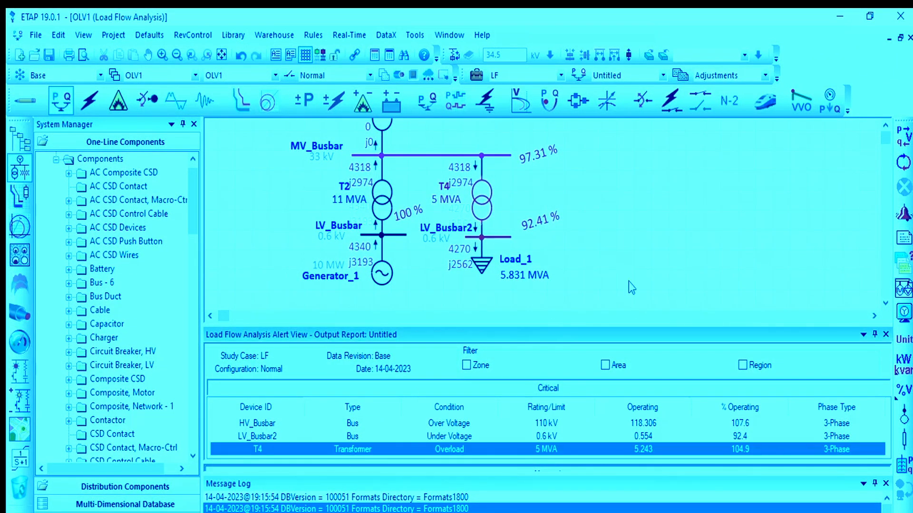
left_click(663, 263)
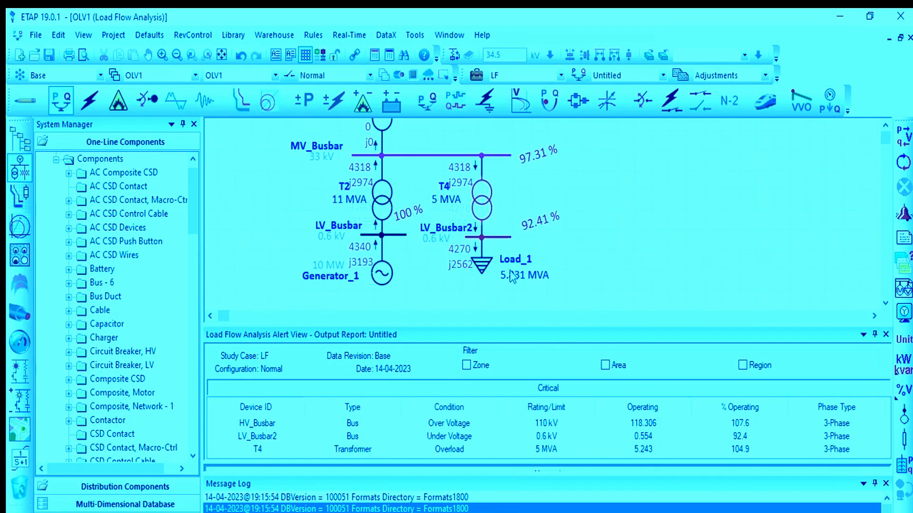
double_click(484, 201)
left_click(342, 88)
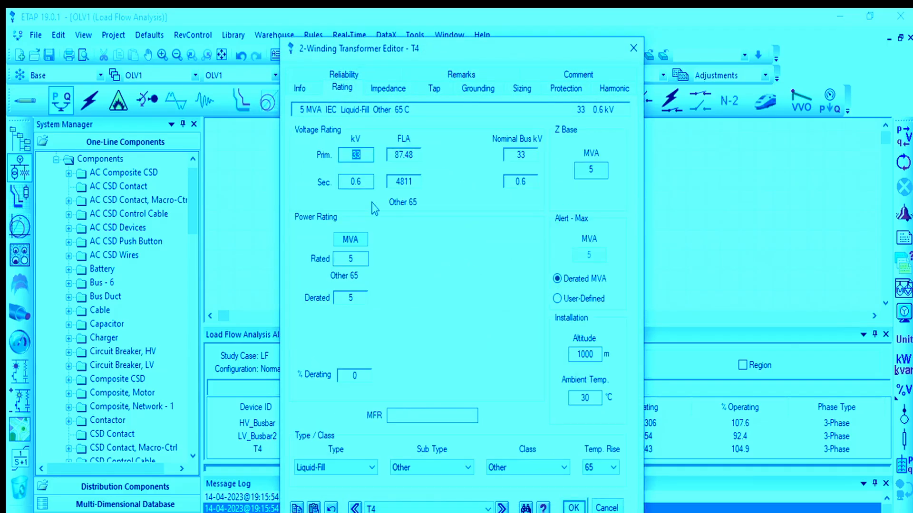
double_click(354, 258)
type("10")
left_click(513, 261)
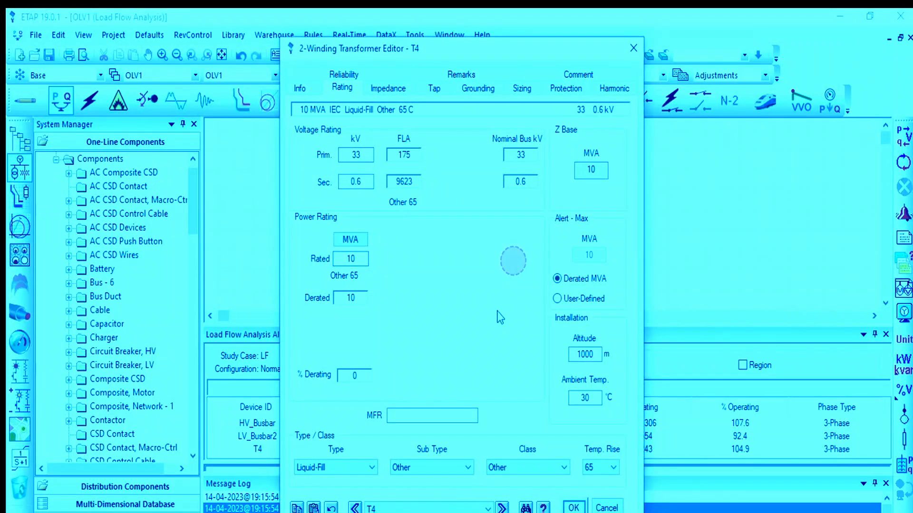
left_click(573, 508)
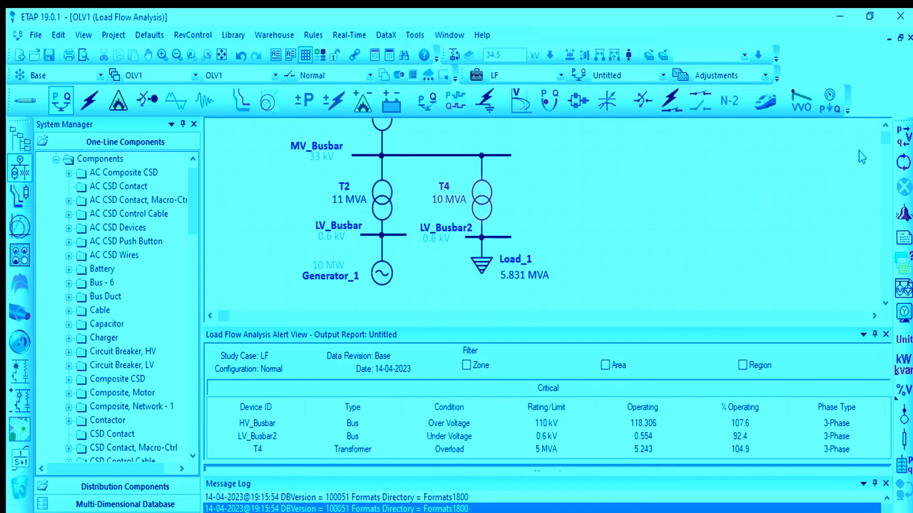
left_click(903, 138)
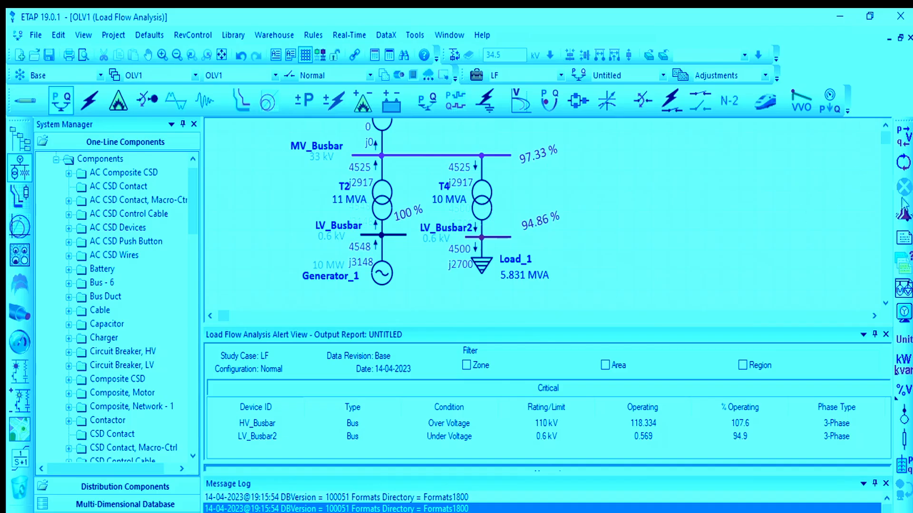
Review the alerts and bus voltages of the latest load flow, and check the general data of Load_1.
left_click(904, 214)
scroll(600, 259, "up", 4)
scroll(486, 218, "down", 3)
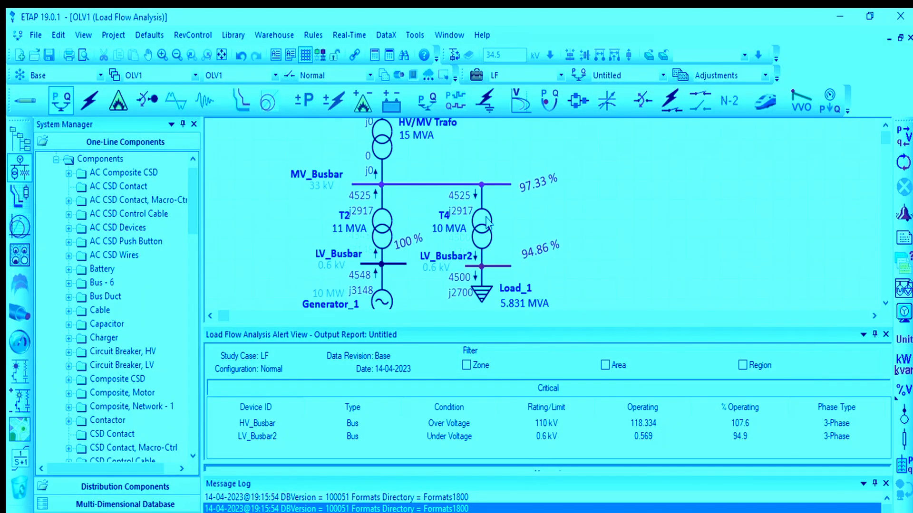
scroll(490, 218, "down", 1)
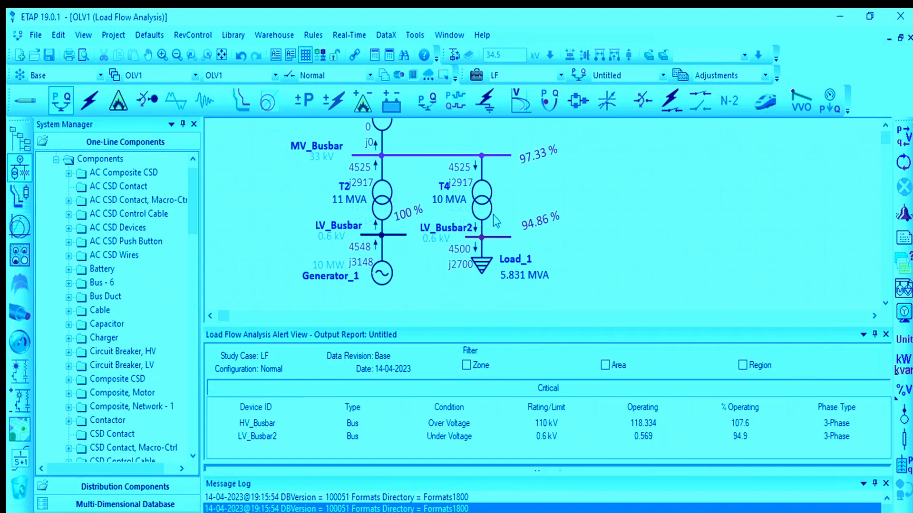
double_click(485, 269)
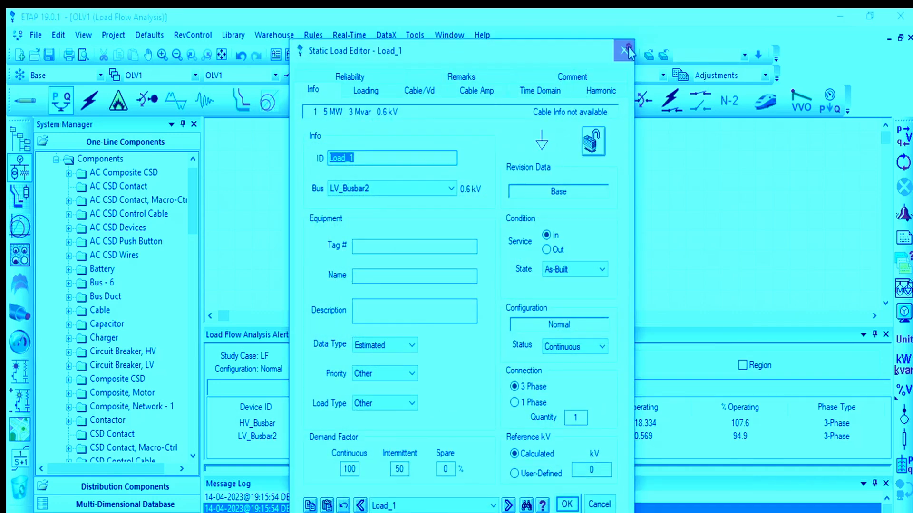
left_click(624, 50)
Set the rated power of transformer T4 to 8 MVA and rerun the load flow.
double_click(475, 202)
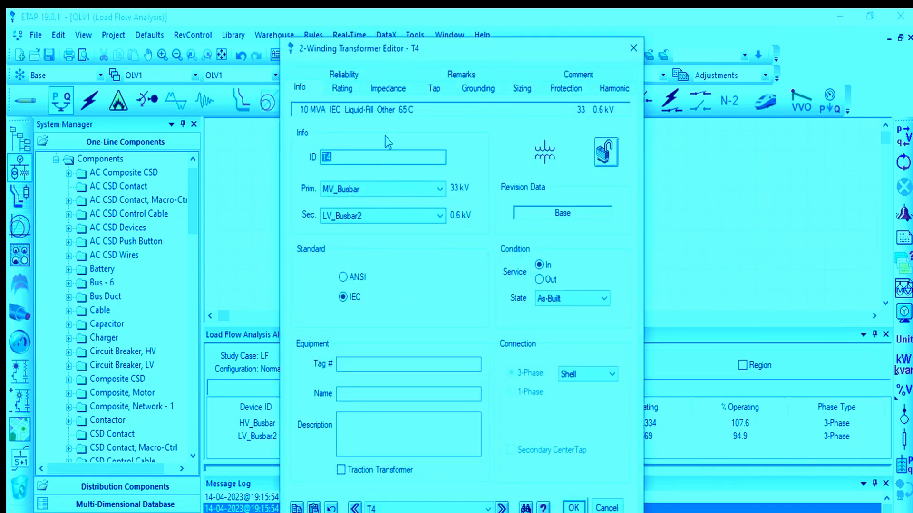
left_click(344, 92)
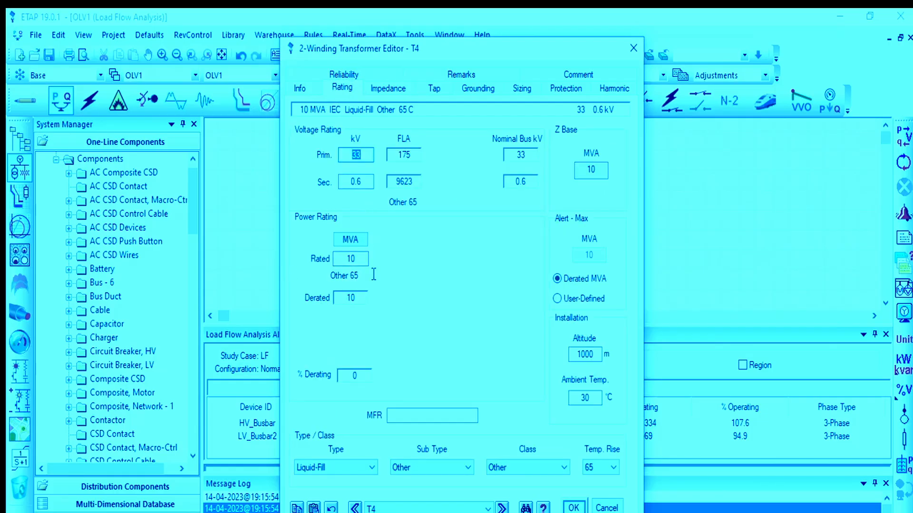
double_click(352, 258)
type("8")
left_click(586, 508)
left_click(902, 140)
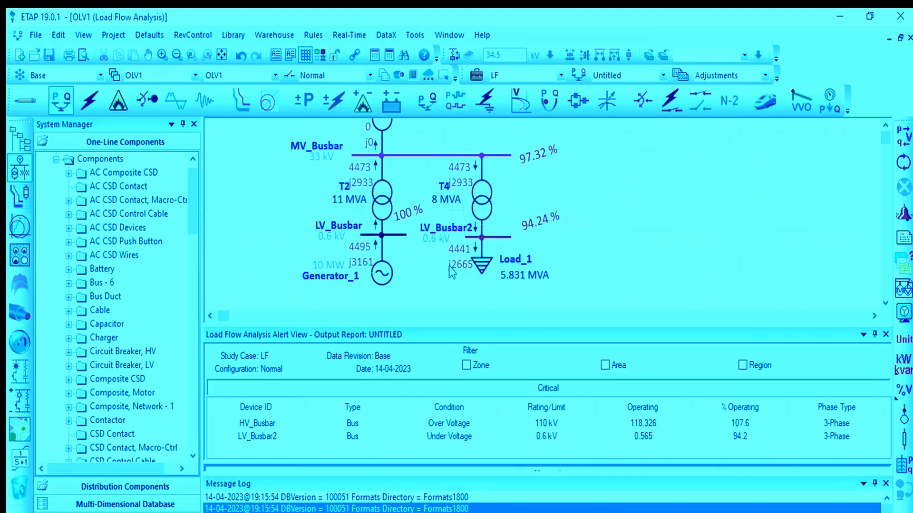
Set the reactive power rating of Load_1 to 2 Mvar and rerun the load flow.
double_click(478, 271)
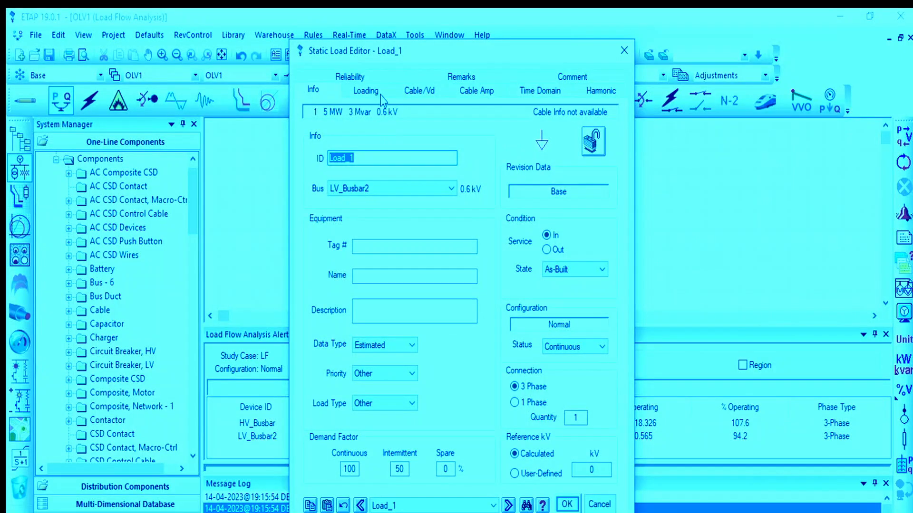
left_click(379, 93)
double_click(456, 179)
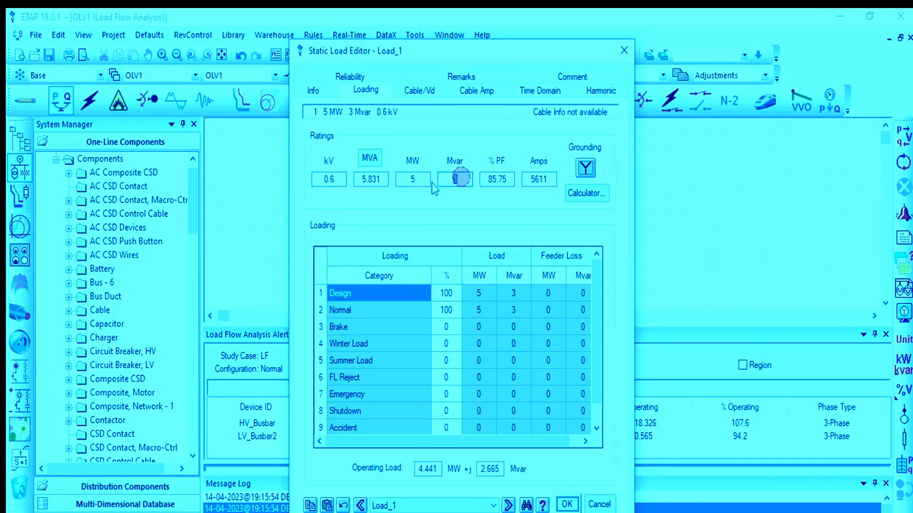
type("2")
left_click(569, 504)
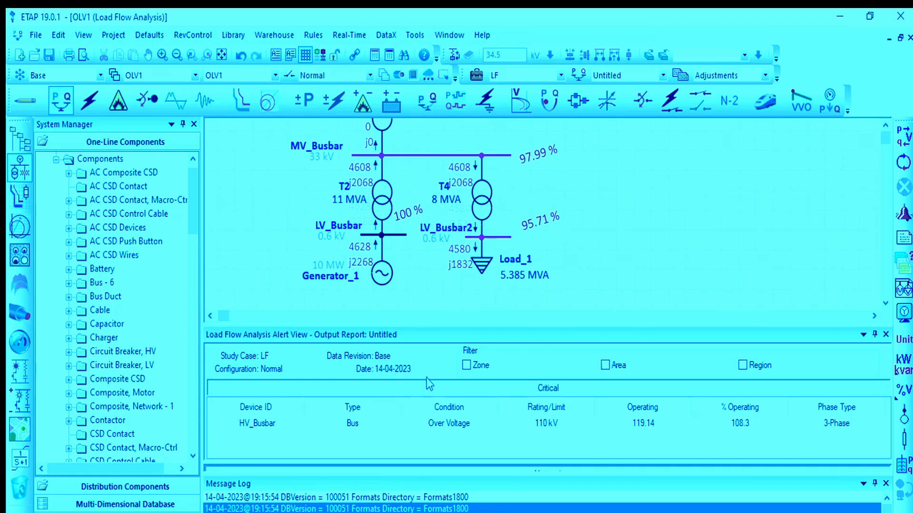
Inspect the HV_Busbar alert and compare it with the bus voltages shown on the one-line diagram.
left_click(258, 427)
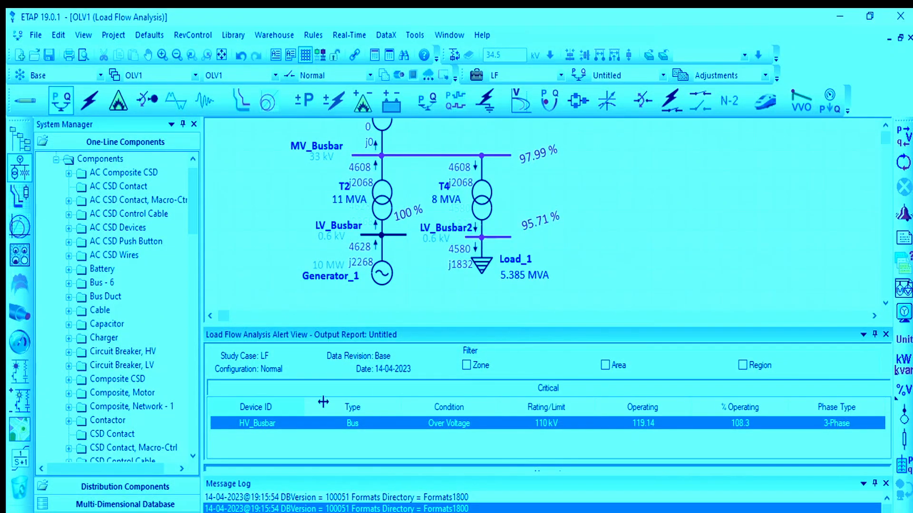
left_click_drag(589, 326, 589, 355)
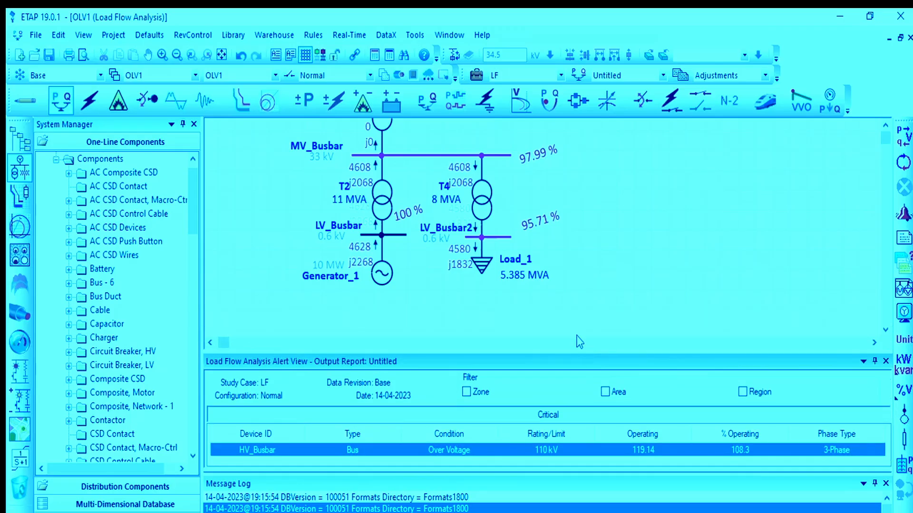
scroll(588, 309, "up", 5)
scroll(588, 314, "down", 3)
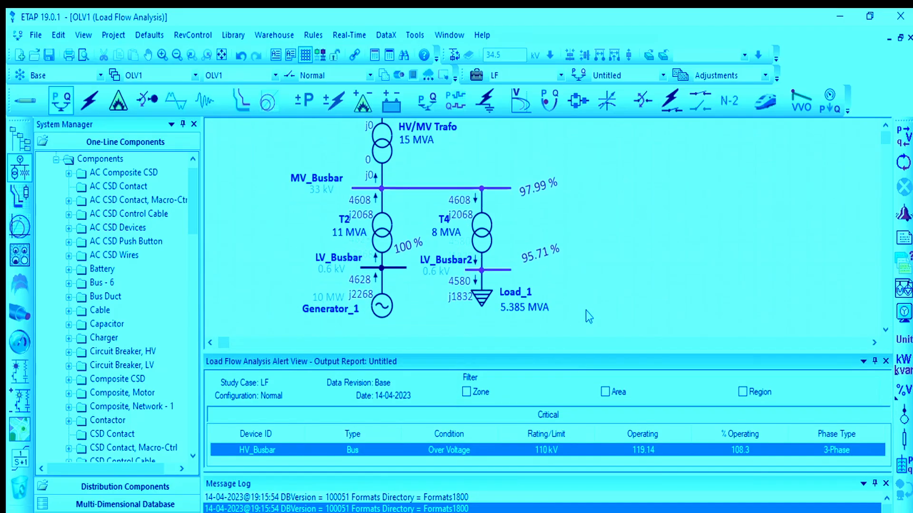
scroll(586, 317, "up", 1)
scroll(585, 320, "down", 1)
scroll(541, 261, "up", 3)
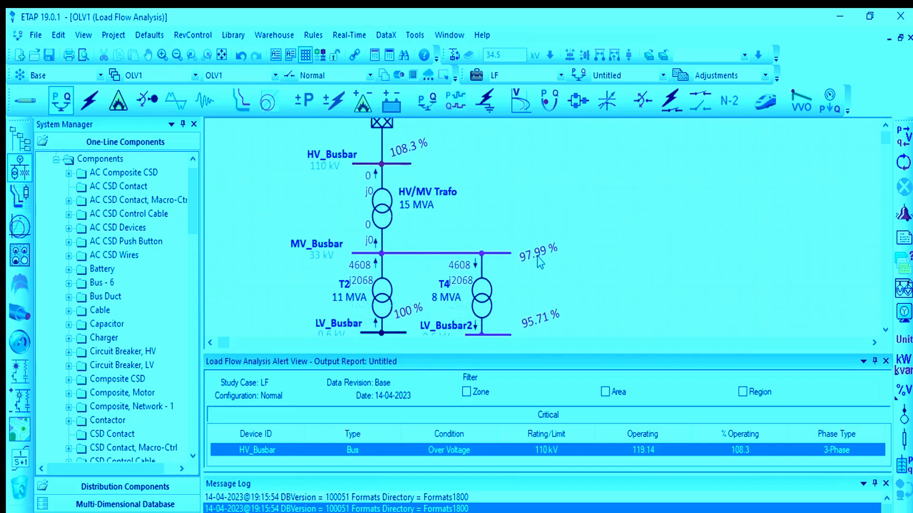
Lengthen HV_Busbar on the diagram until its free end lines up with the end of MV_Busbar.
left_click(407, 233)
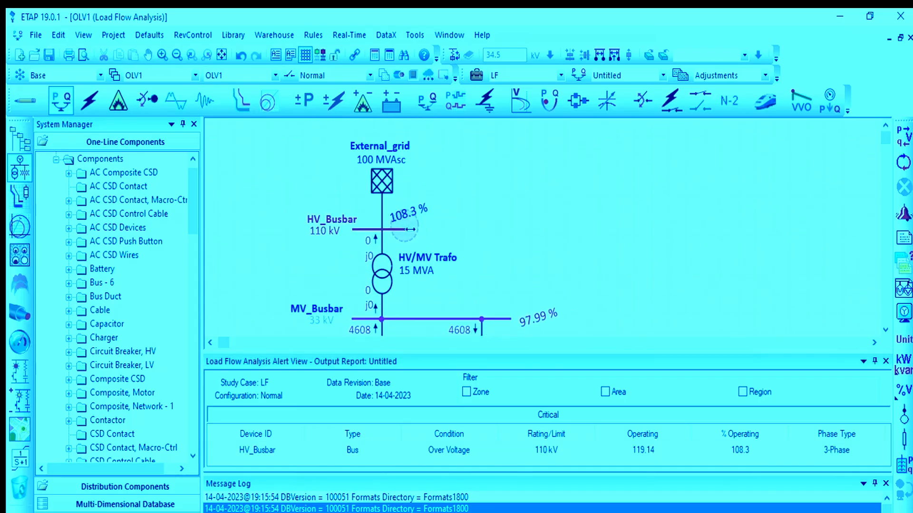
left_click_drag(408, 230, 511, 229)
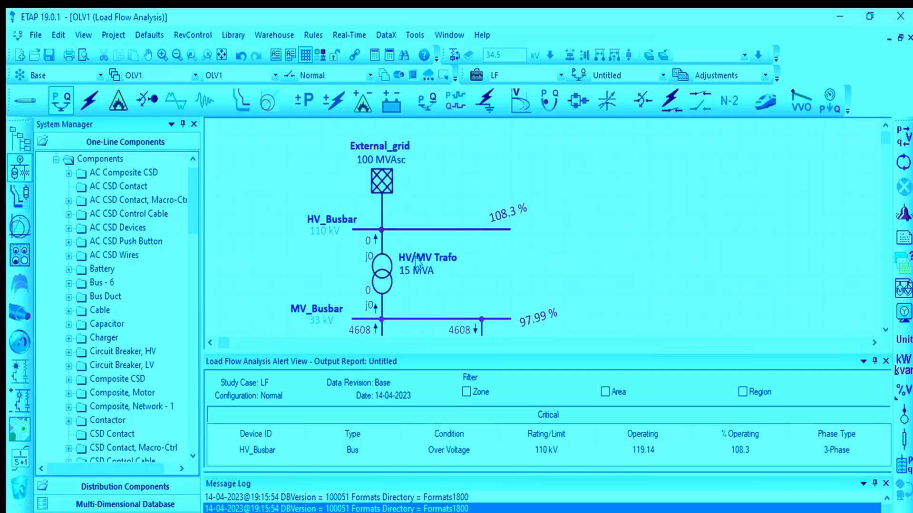
scroll(418, 263, "down", 1)
scroll(490, 250, "up", 1)
Set the operation mode of External_grid to Swing, rerun the load flow, and review the power flows through the network.
double_click(378, 191)
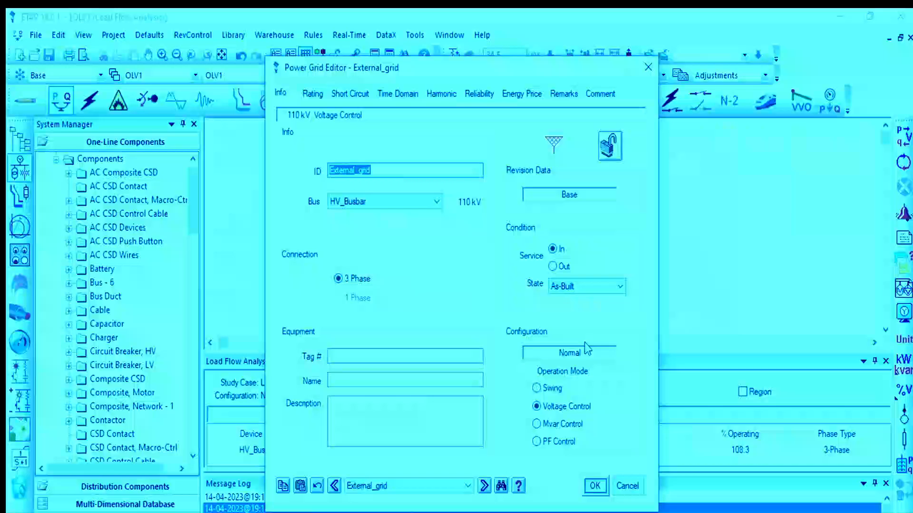
left_click(550, 389)
left_click(595, 486)
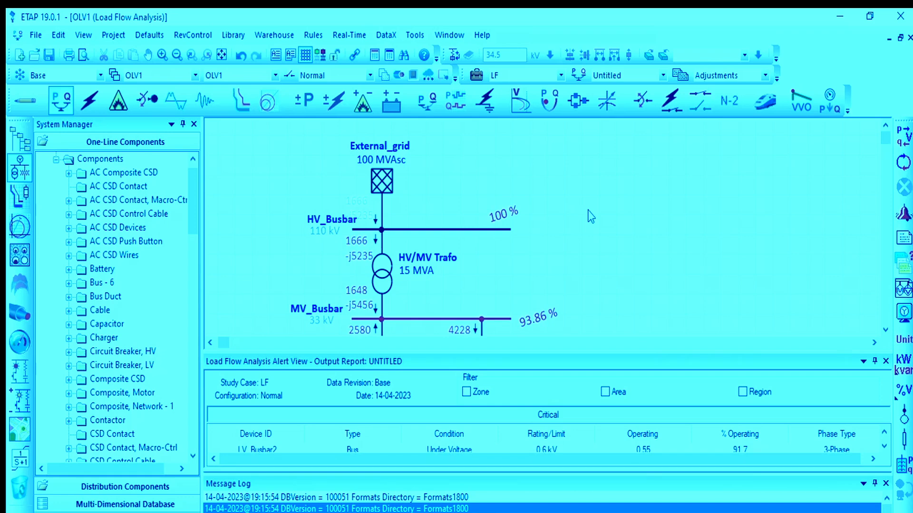
scroll(591, 217, "down", 3)
scroll(635, 267, "up", 1)
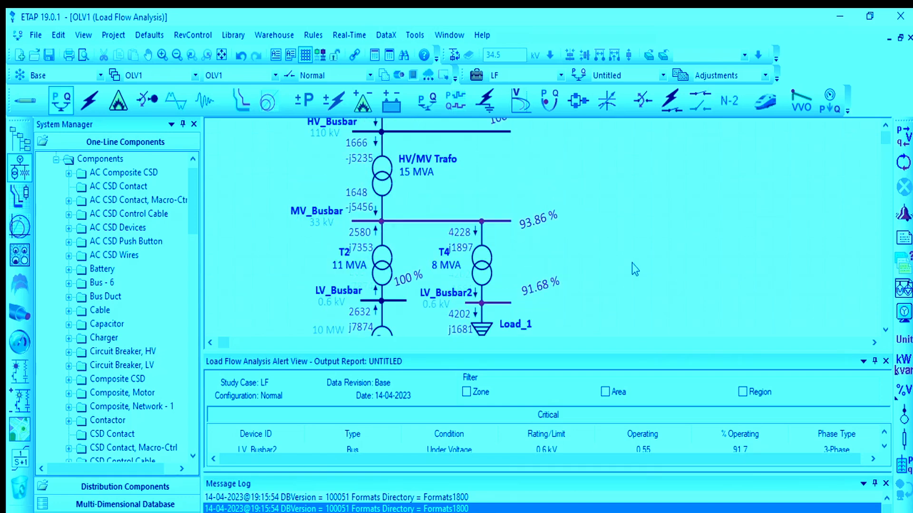
scroll(632, 263, "down", 1)
scroll(504, 228, "up", 2)
scroll(386, 270, "down", 3)
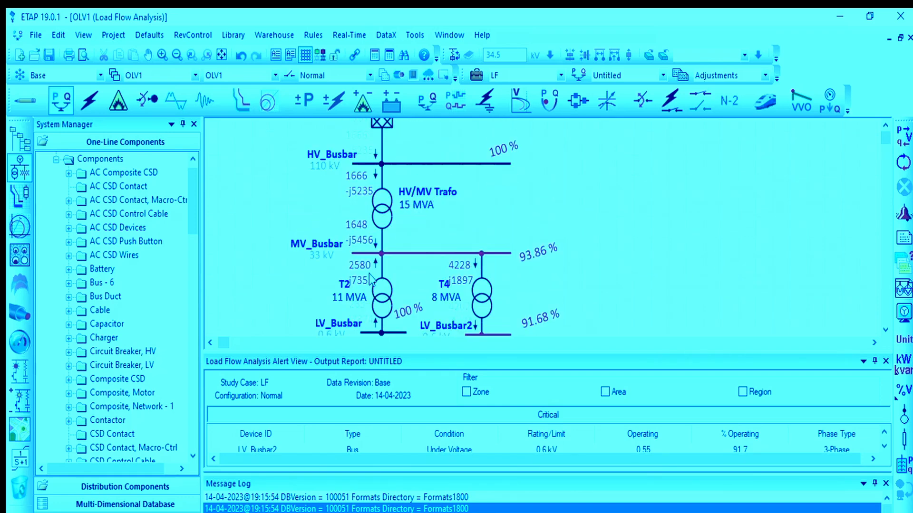
Enlarge the load flow alert view slightly and compare its alerts with the bus voltages and power flows down to Load_1.
scroll(458, 232, "up", 3)
scroll(400, 190, "down", 4)
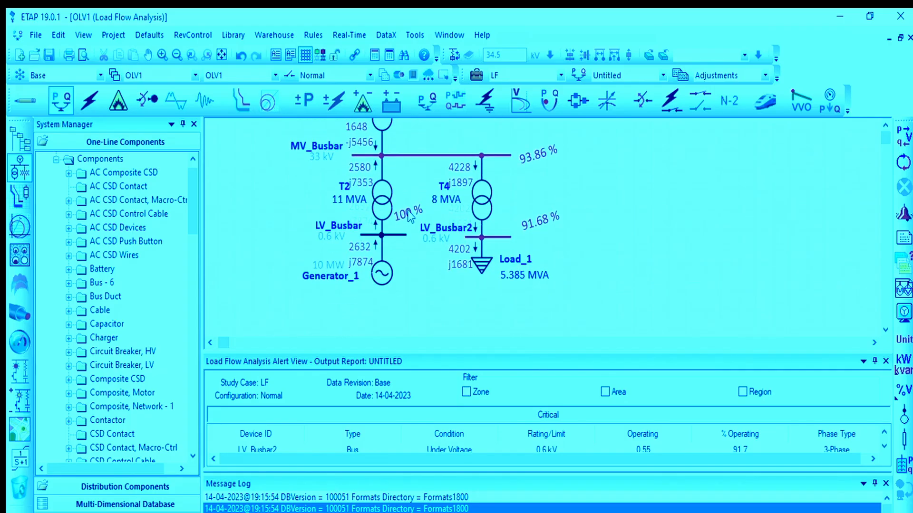
left_click_drag(412, 352, 435, 346)
scroll(380, 274, "up", 2)
scroll(550, 321, "down", 1)
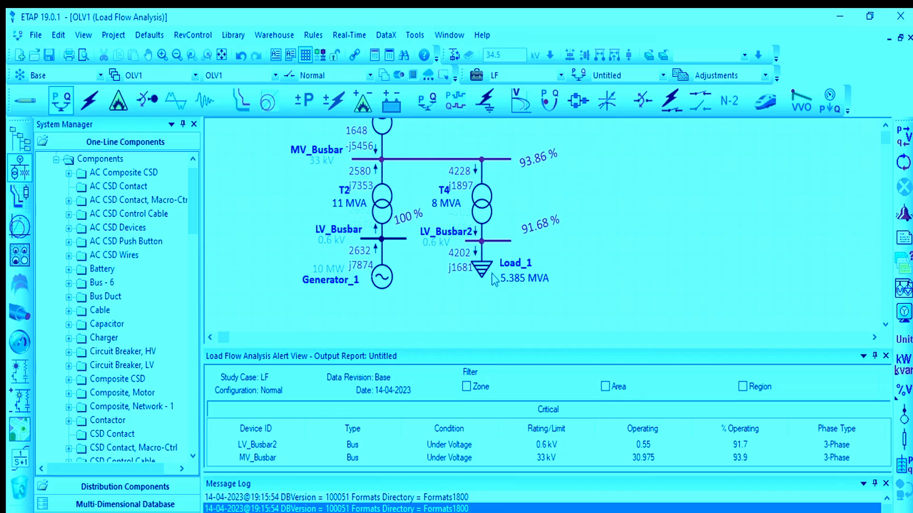
Set the operation mode of External_grid to Voltage Control and rerun the load flow.
scroll(523, 218, "up", 8)
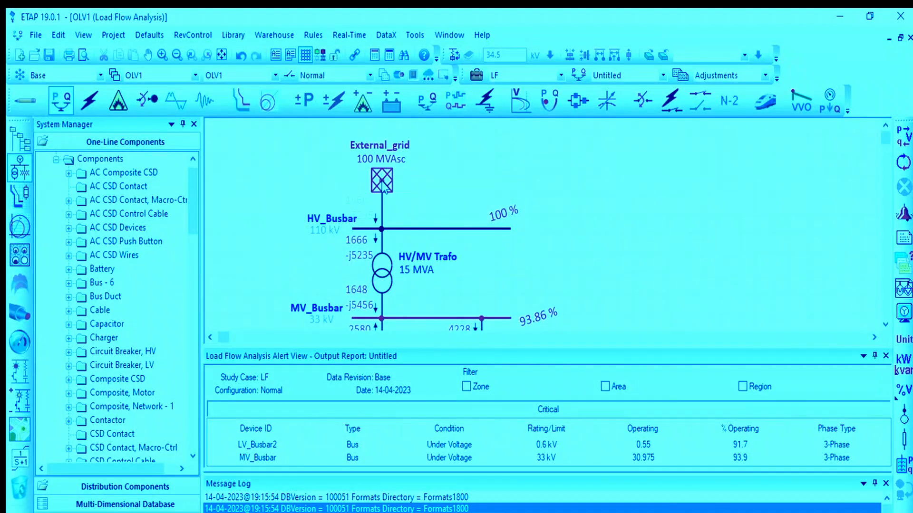
double_click(382, 192)
left_click(559, 407)
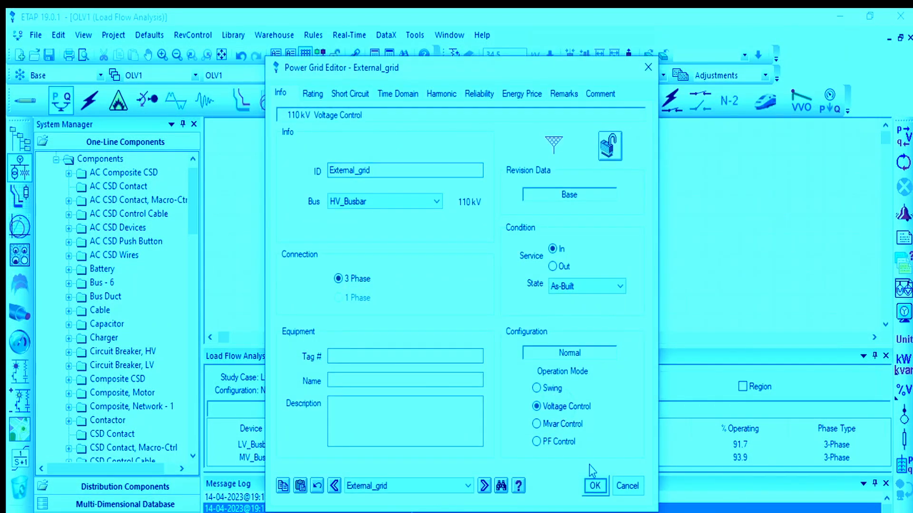
left_click(595, 485)
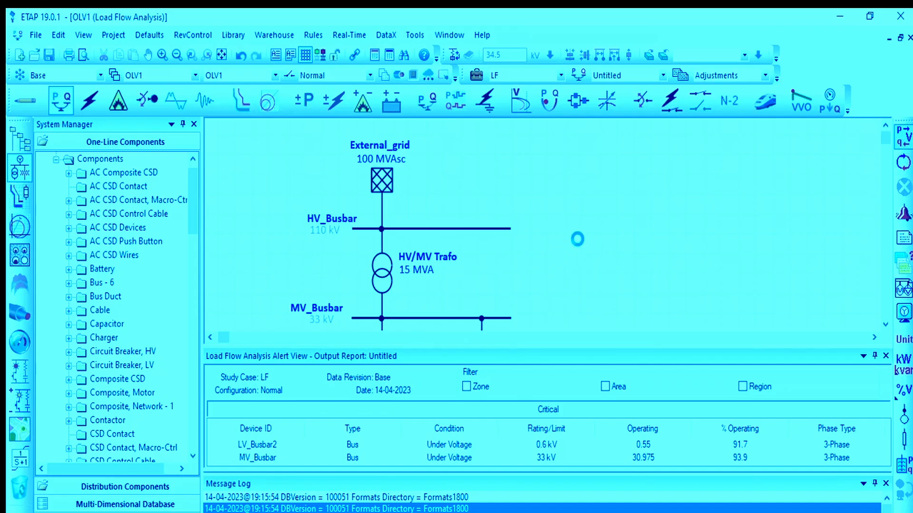
Check the operation mode settings of External_grid against the load flow results and close its editor without changes.
double_click(389, 183)
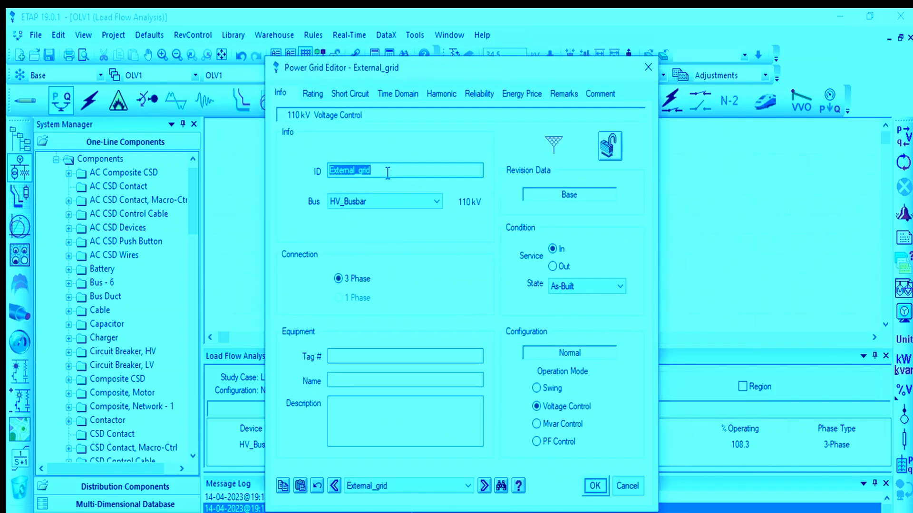
left_click_drag(565, 76, 456, 76)
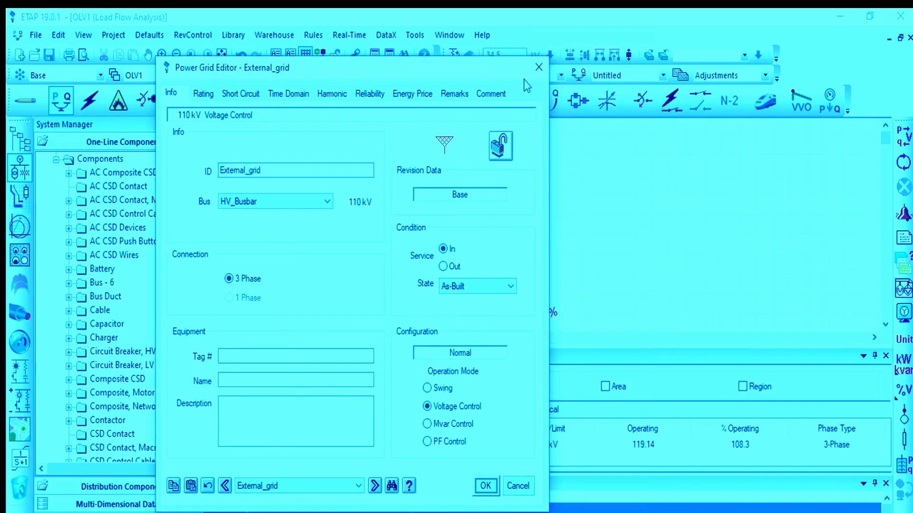
left_click(538, 67)
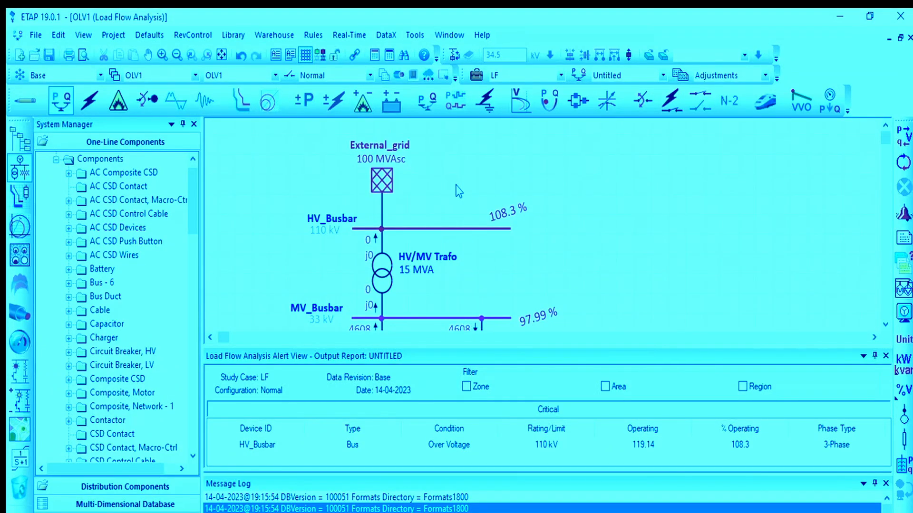
Set External_grid's three-phase short-circuit rating to 300 MVAsc and its X/R ratio to 10.
double_click(382, 181)
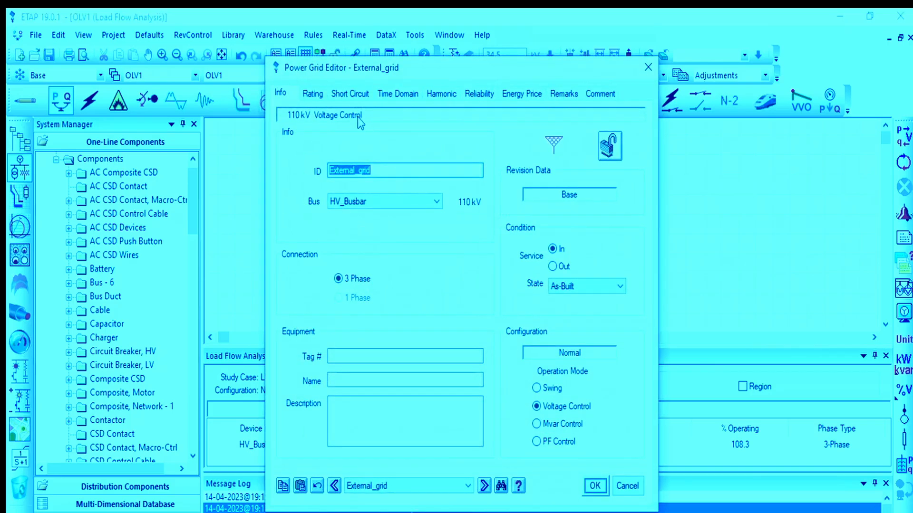
left_click(313, 92)
left_click(343, 93)
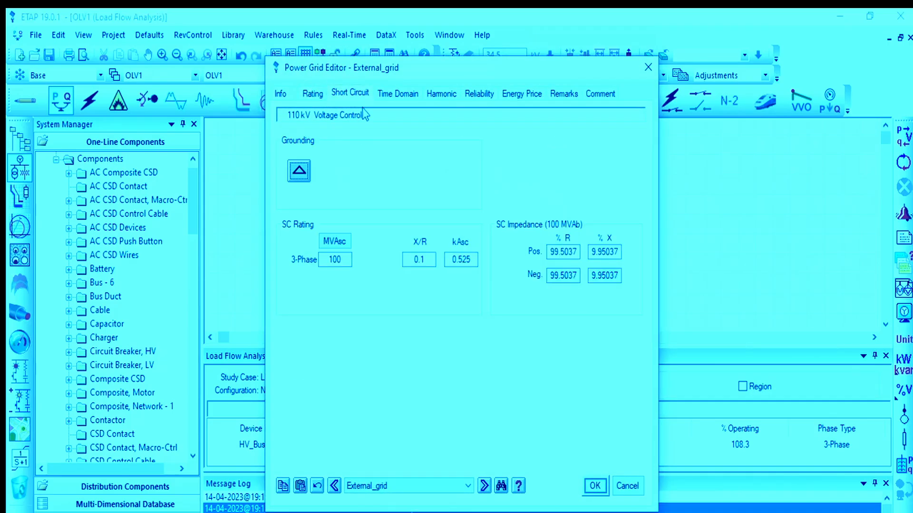
double_click(336, 259)
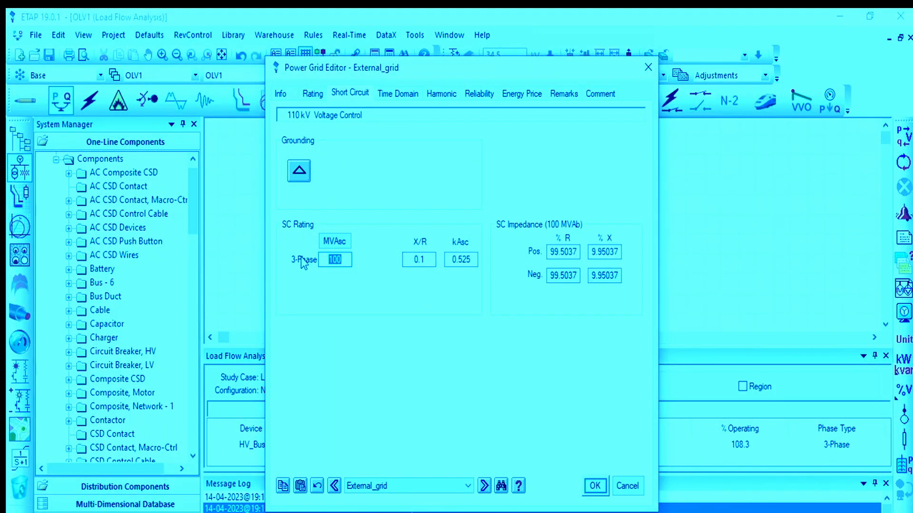
type("12")
double_click(351, 260)
type("300")
key("Tab")
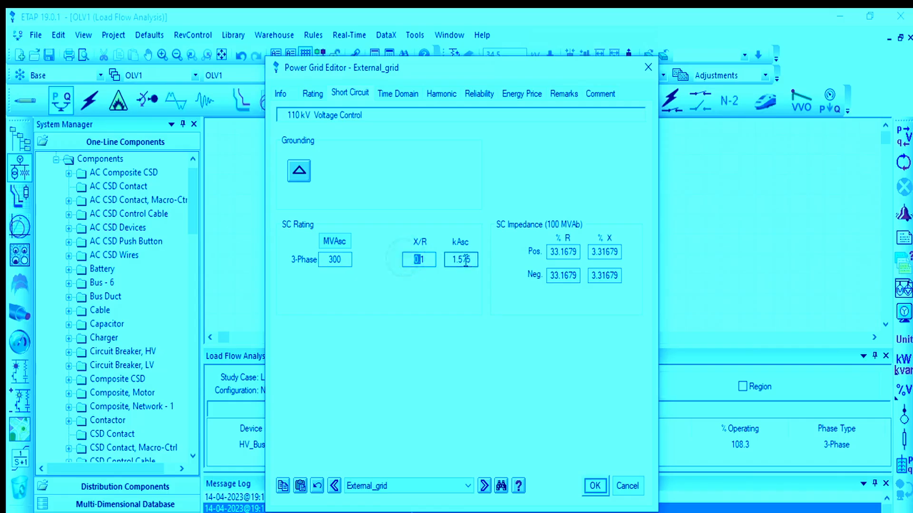
type("10")
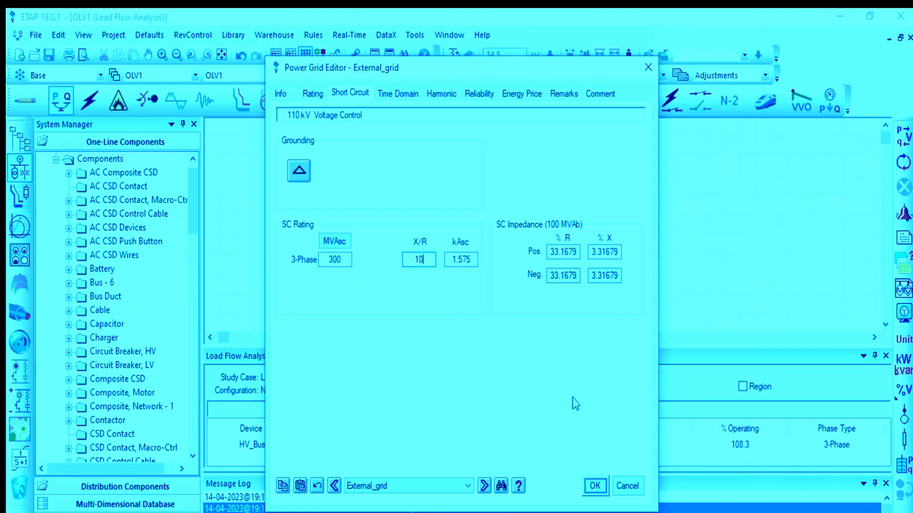
left_click(594, 486)
Inspect the impedance data of transformer T4 and close its editor without changes.
scroll(503, 227, "down", 3)
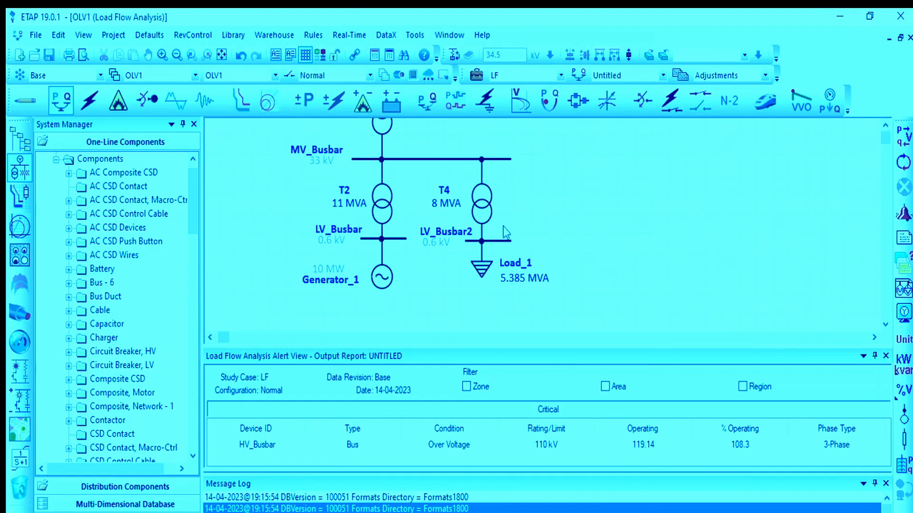
double_click(479, 199)
left_click(348, 95)
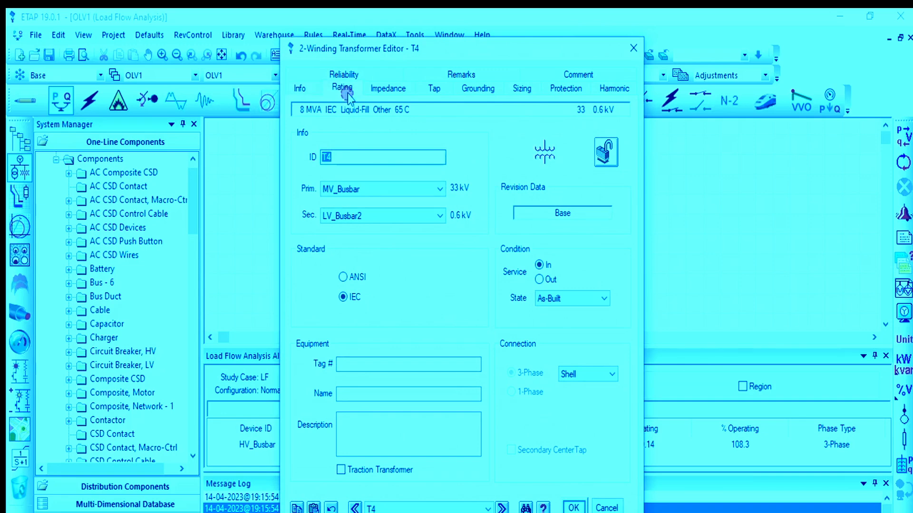
left_click(382, 89)
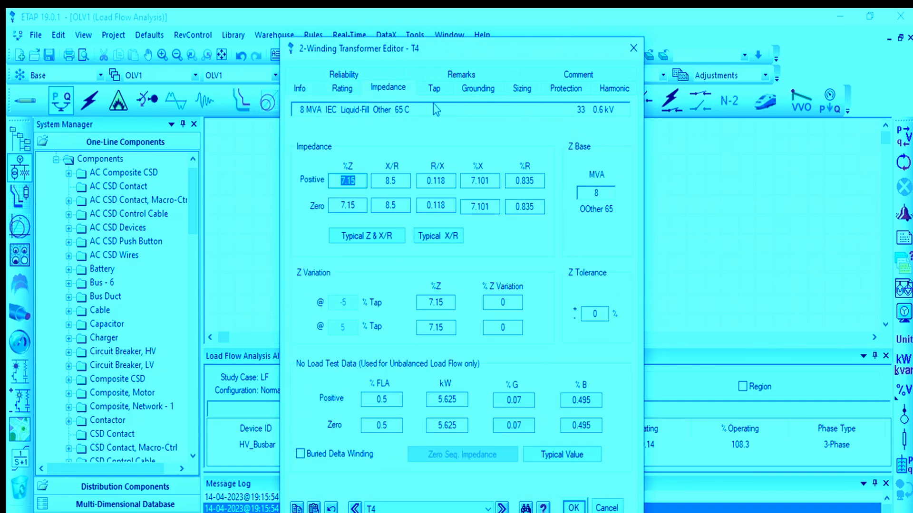
left_click(634, 46)
Rerun the load flow and review the voltages and power flows across the whole network.
scroll(627, 195, "up", 3)
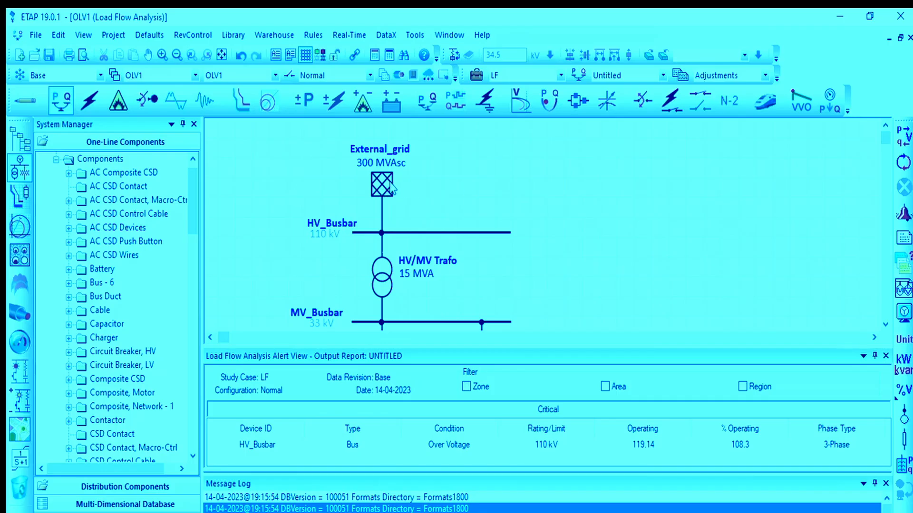
left_click(904, 138)
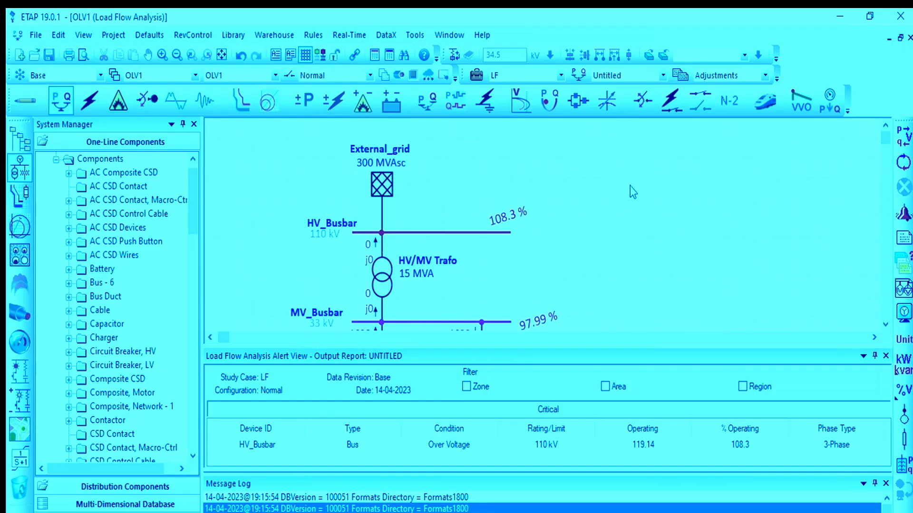
scroll(630, 186, "down", 5)
scroll(629, 186, "up", 5)
Return the diagram to Edit Mode, place a capacitor above HV_Busbar, and rotate it so its terminal faces the busbar.
left_click(24, 100)
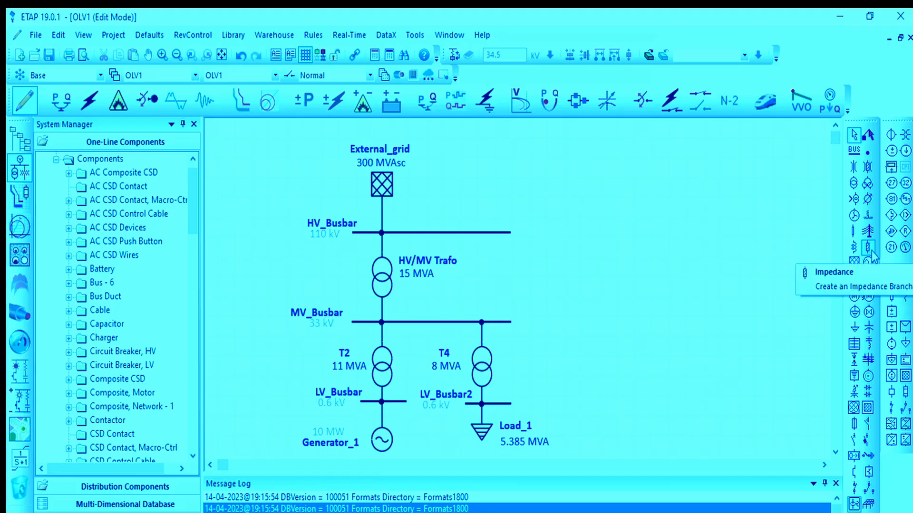
left_click(870, 329)
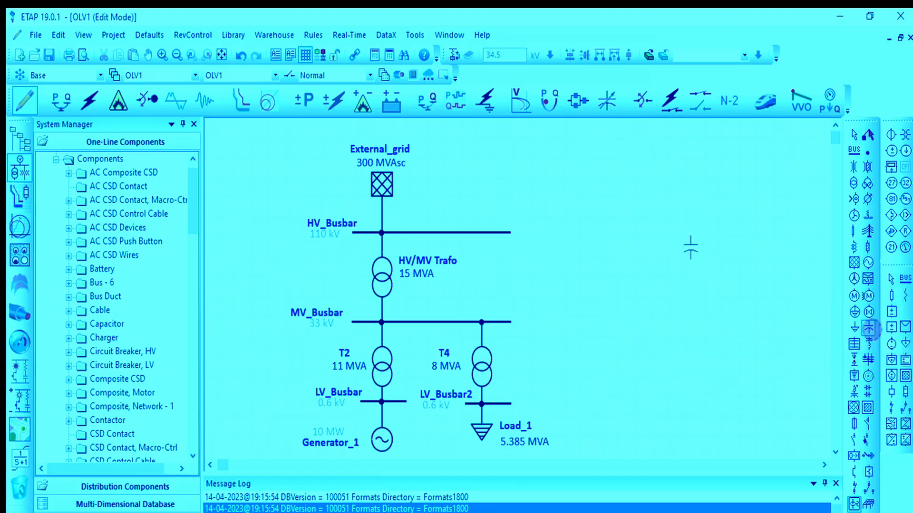
left_click(464, 188)
left_click_drag(464, 188, 480, 172)
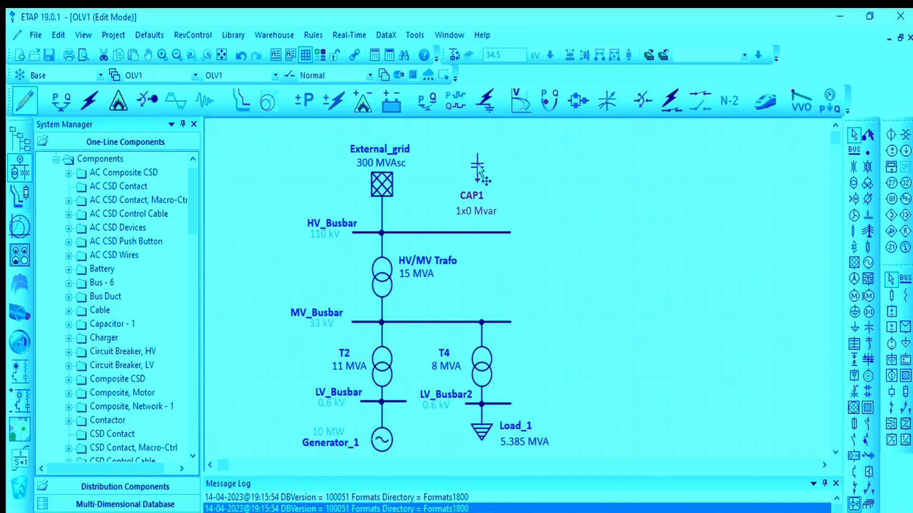
key("ctrl+r")
key("ctrl+r")
left_click(531, 192)
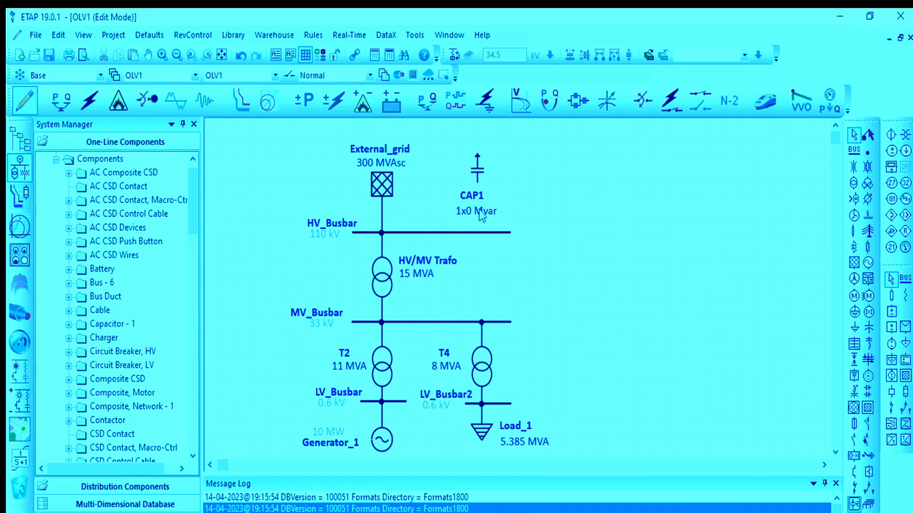
Set the capacitor's labels beside its symbol, connect it to HV_Busbar, and move it closer to the busbar.
left_click_drag(471, 194, 505, 169)
left_click_drag(481, 211, 478, 233)
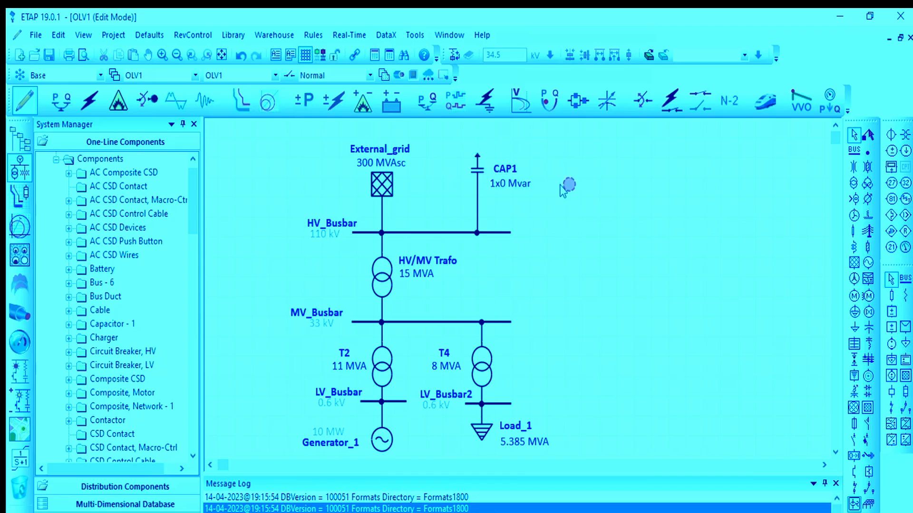
left_click_drag(478, 176, 484, 191)
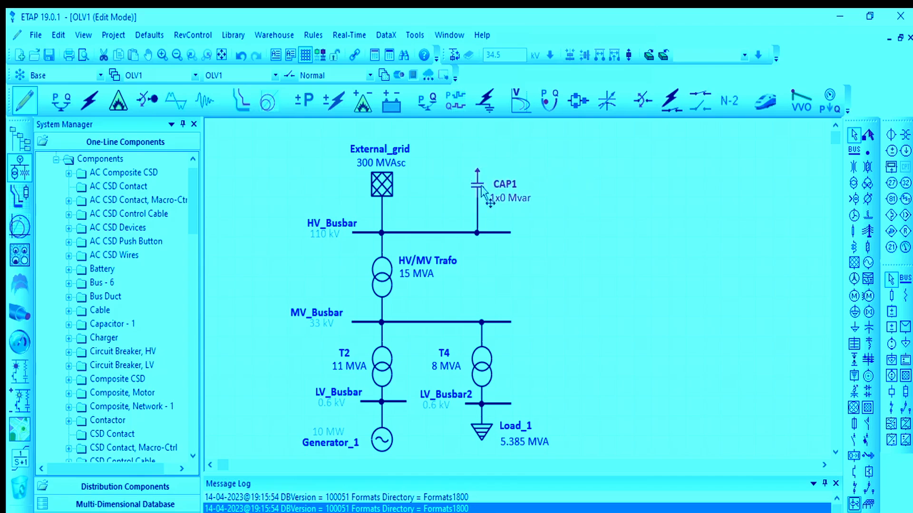
Set CAP1's rating to 10 Mvar per bank using the plain Mvar option and run the load flow.
double_click(483, 188)
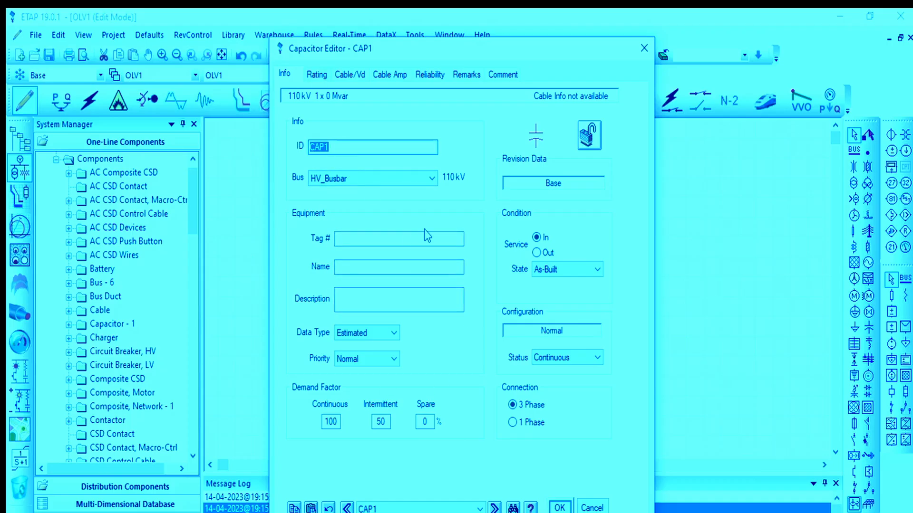
left_click(318, 74)
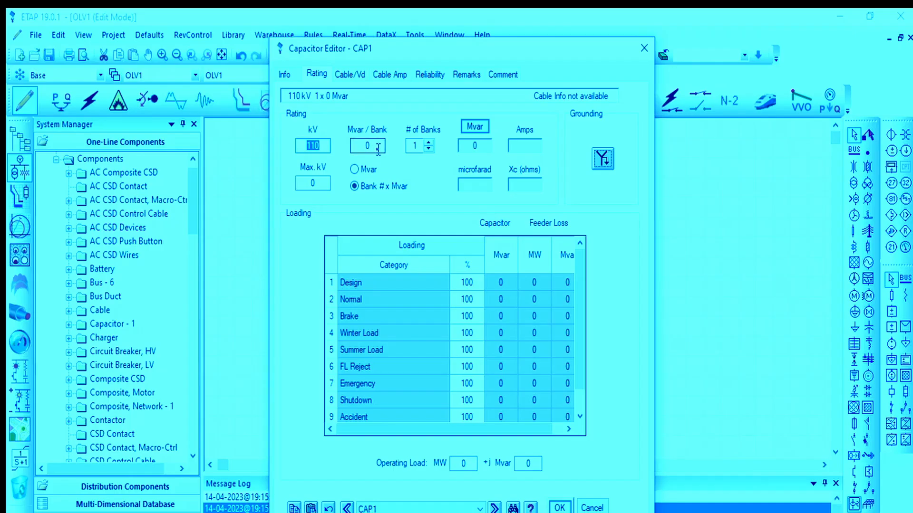
left_click(378, 148)
type("10")
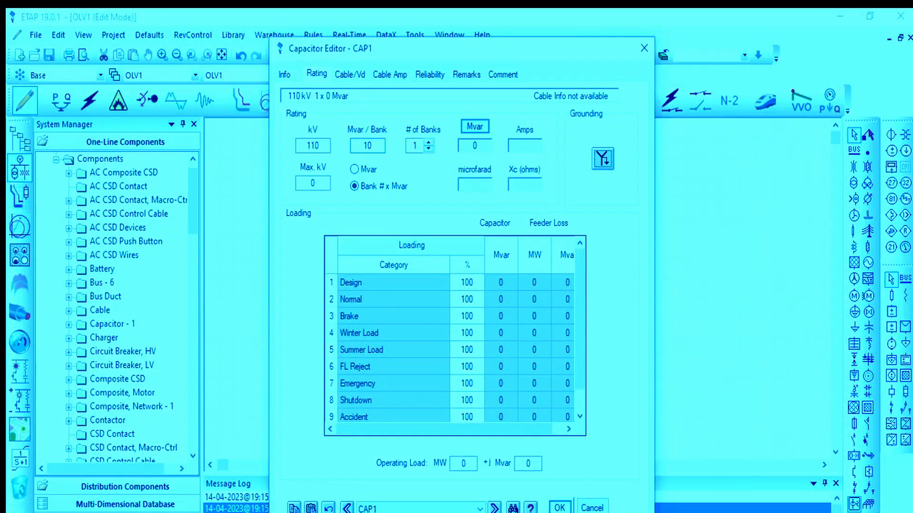
key("Tab")
left_click(368, 177)
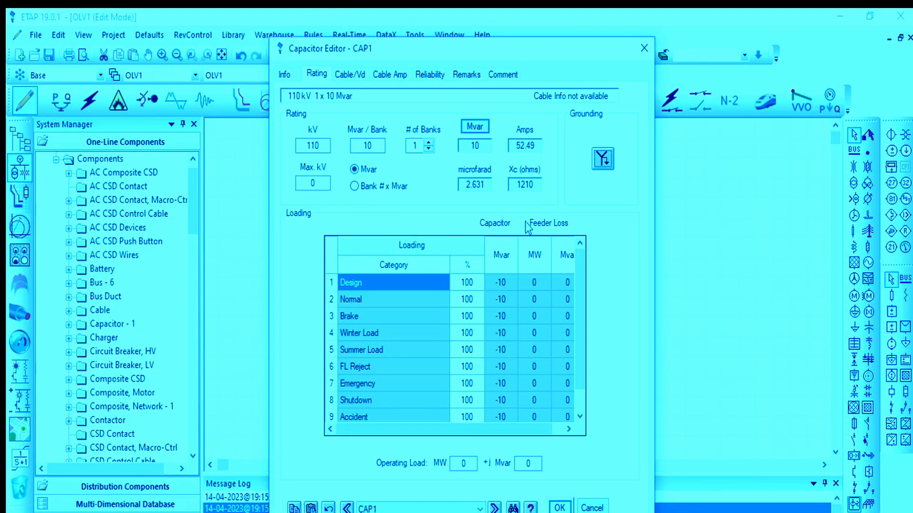
left_click(560, 507)
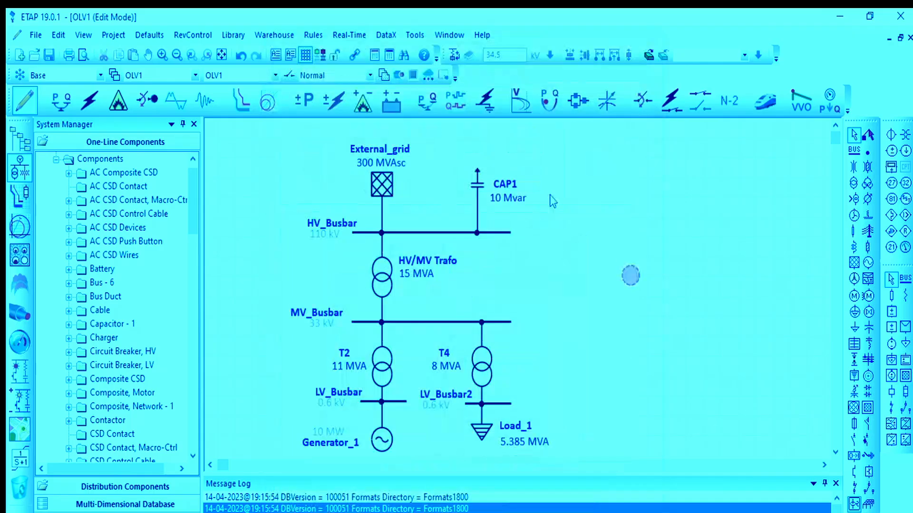
left_click(70, 110)
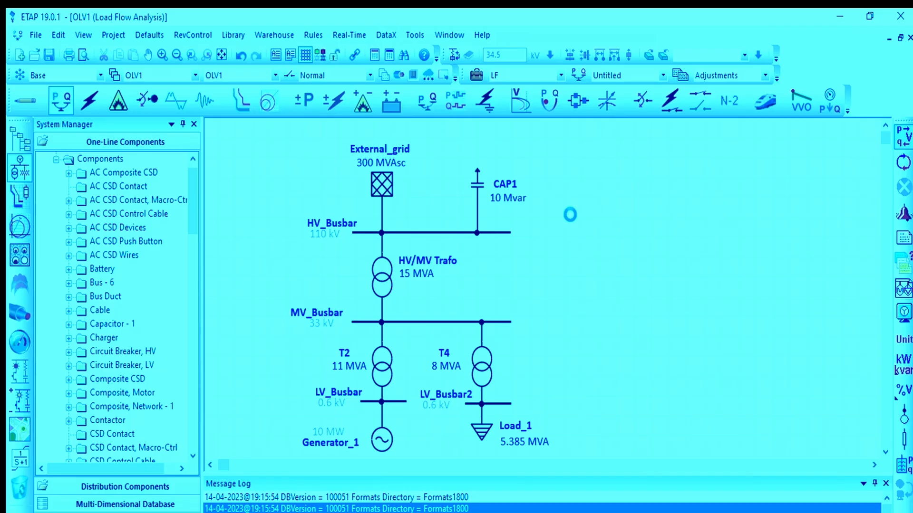
Try to give CAP1 a negative rating of -10 Mvar per bank.
double_click(478, 187)
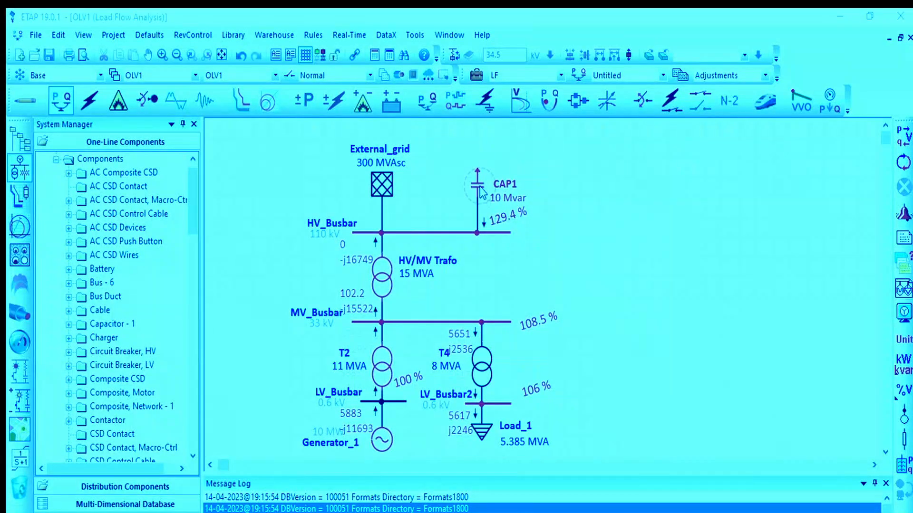
left_click(323, 76)
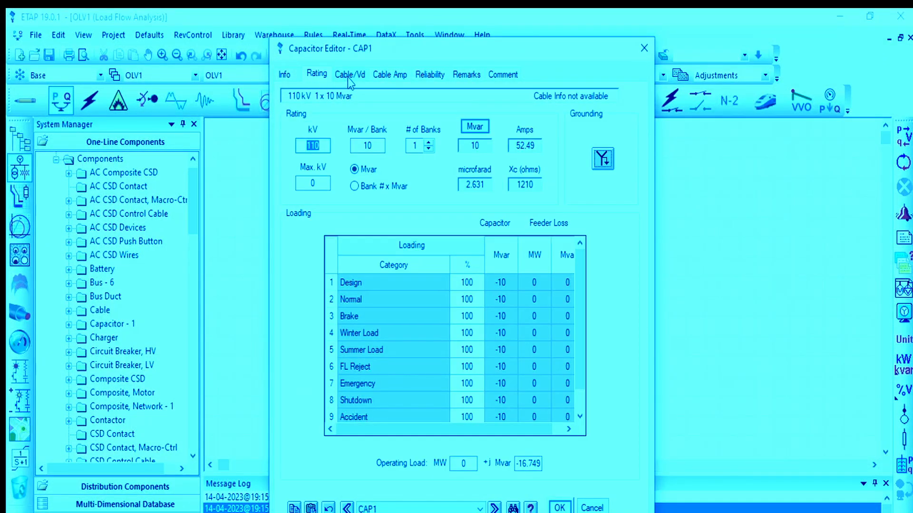
left_click(381, 142)
type("-10")
key("BackSpace")
left_click(407, 189)
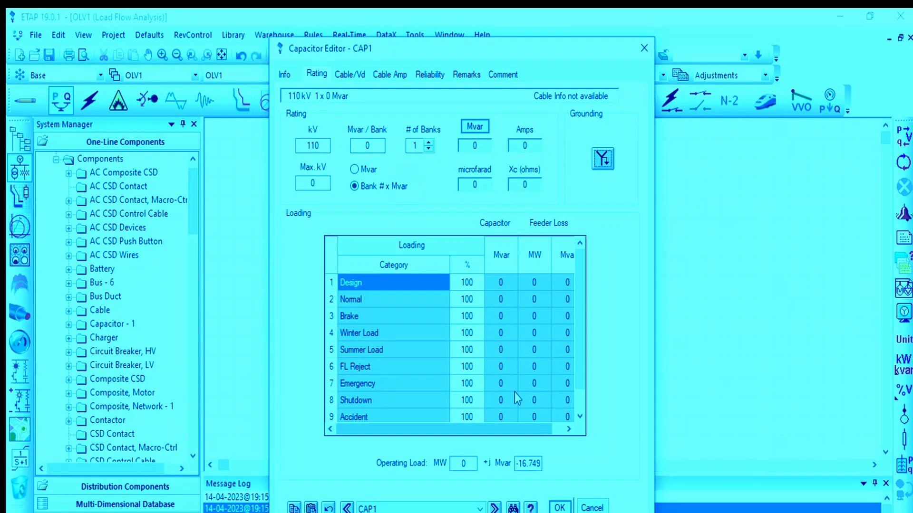
double_click(366, 146)
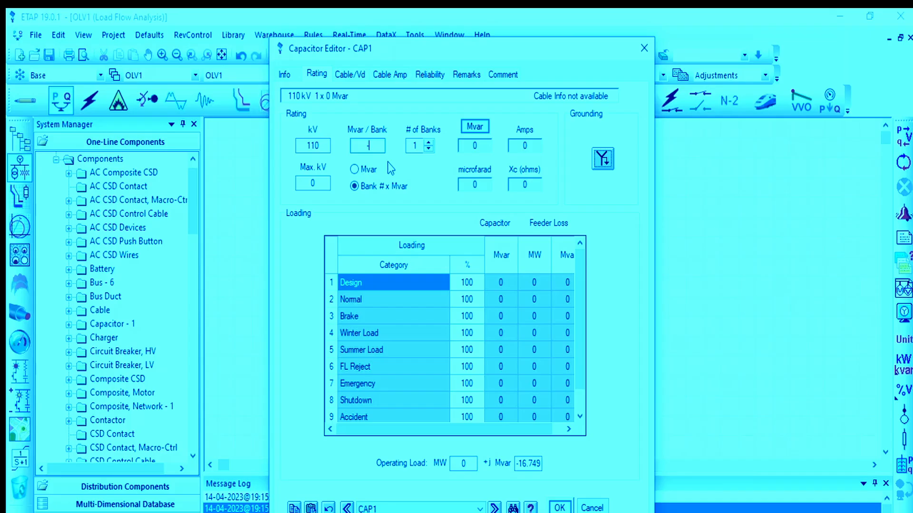
type("0")
left_click(354, 170)
double_click(368, 143)
left_click(425, 171)
left_click(484, 128)
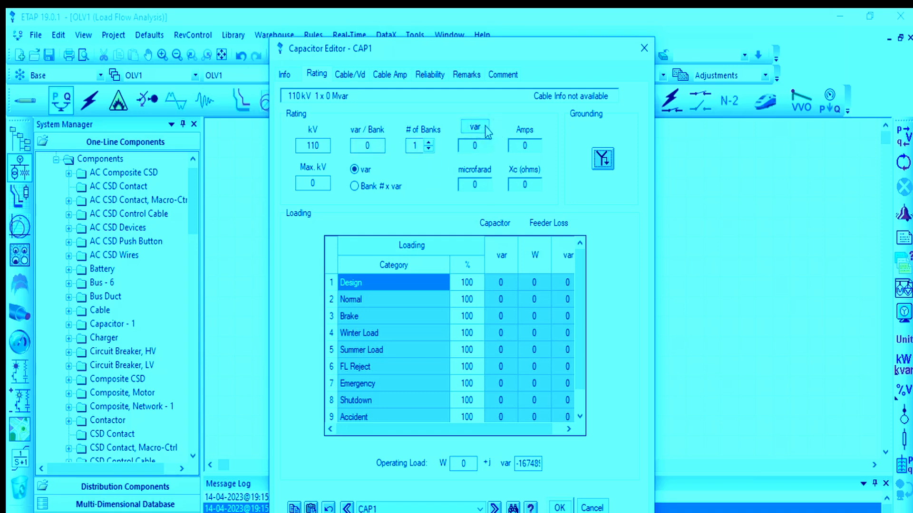
left_click(484, 128)
left_click(592, 508)
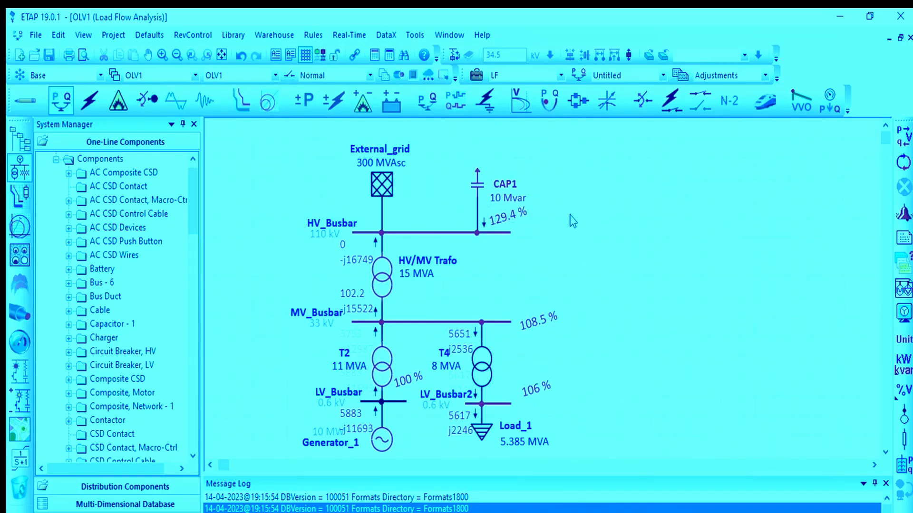
Return the diagram to Edit Mode and delete the capacitor CAP1 connected to HV_Busbar.
key("Delete")
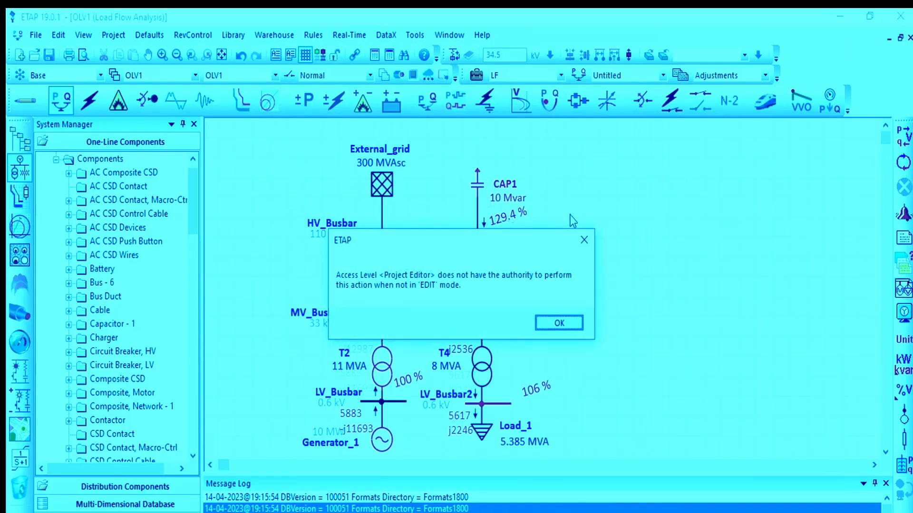
left_click(582, 243)
left_click(25, 101)
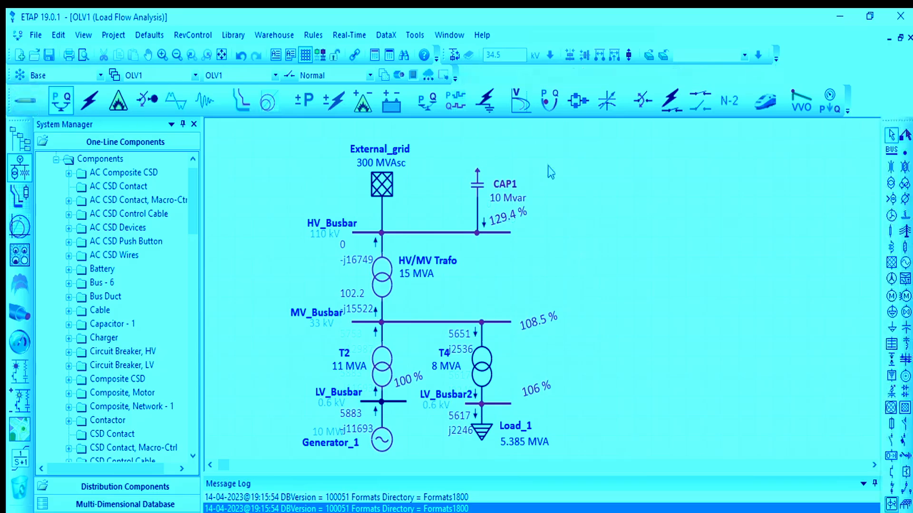
left_click(559, 157)
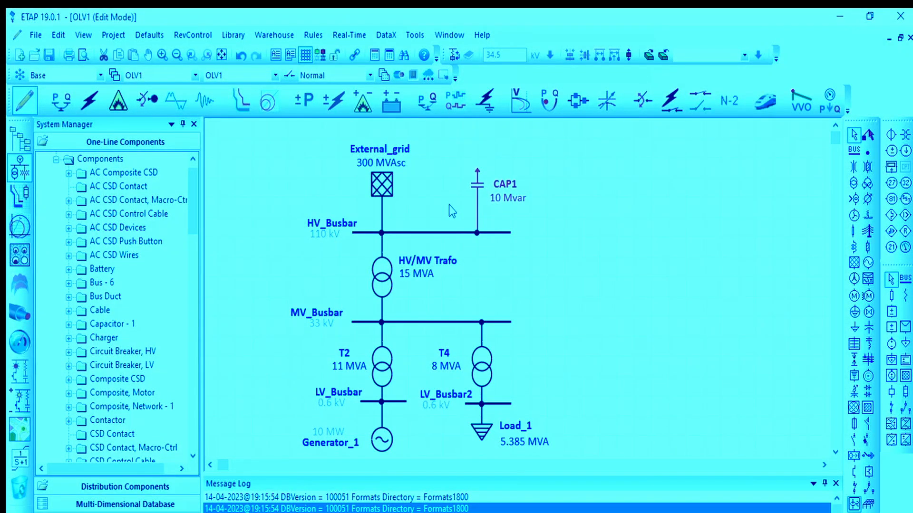
key("Delete")
left_click(511, 213)
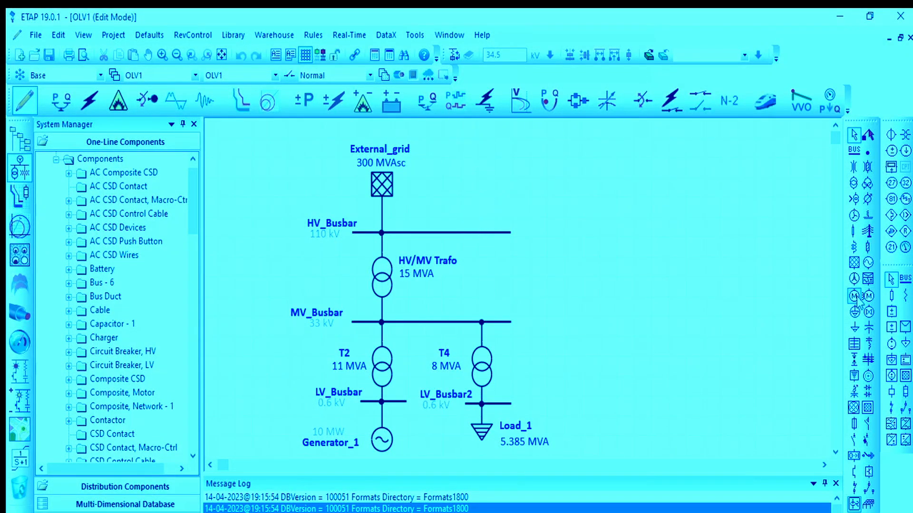
Place a static load above HV_Busbar, rotate it so its terminal faces the busbar, and connect it.
left_click(856, 335)
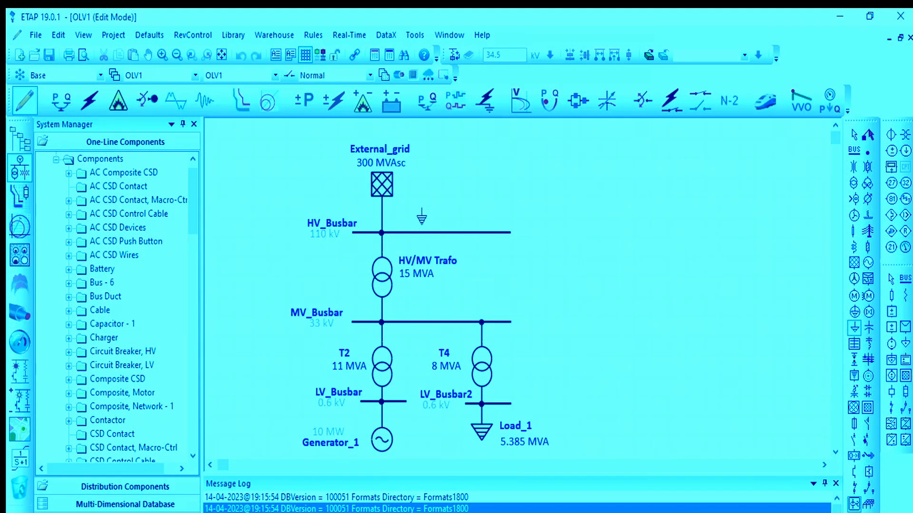
left_click(534, 192)
left_click_drag(536, 200, 481, 180)
key("ctrl+r")
key("ctrl+r")
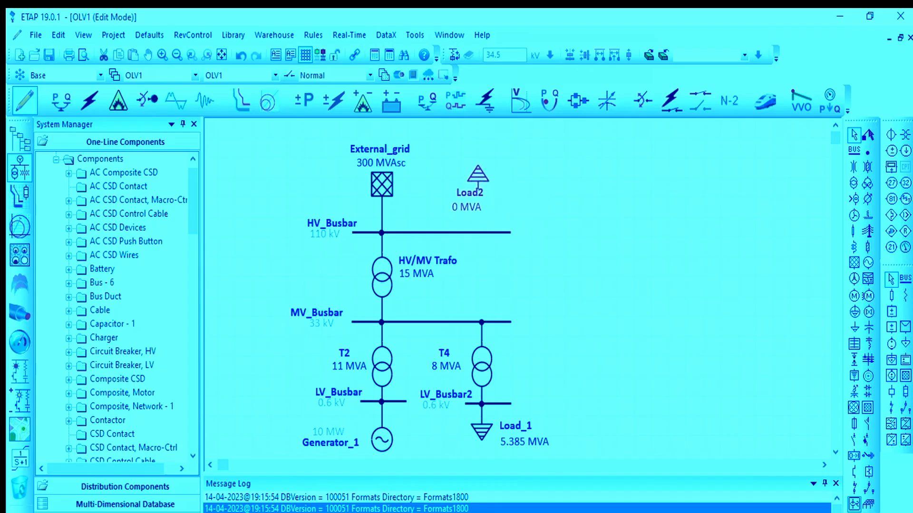
left_click_drag(465, 210, 481, 237)
left_click_drag(481, 237, 479, 233)
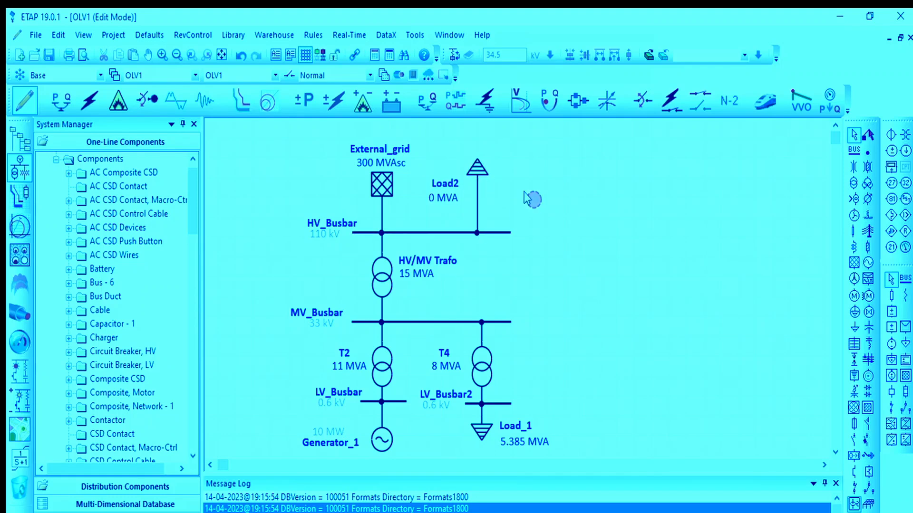
Set the static load Load2 on HV_Busbar to -10 Mvar and run the load flow.
double_click(478, 170)
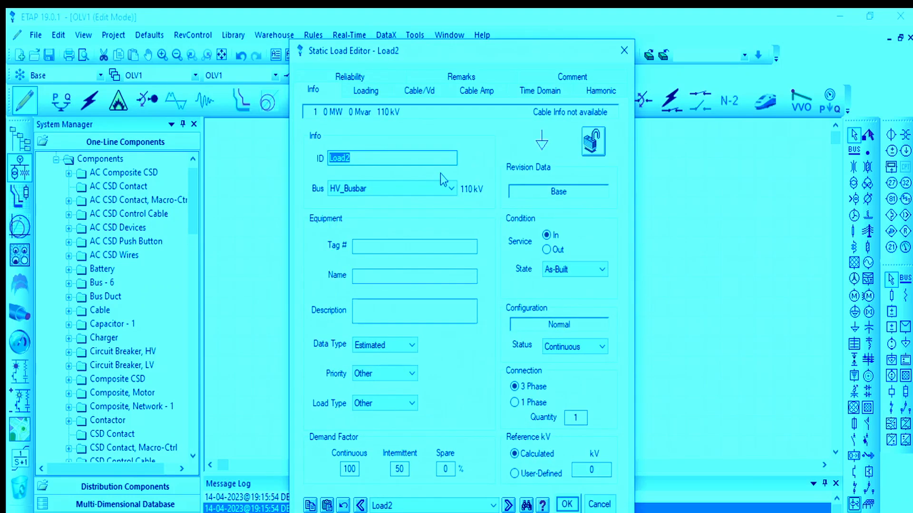
left_click(367, 91)
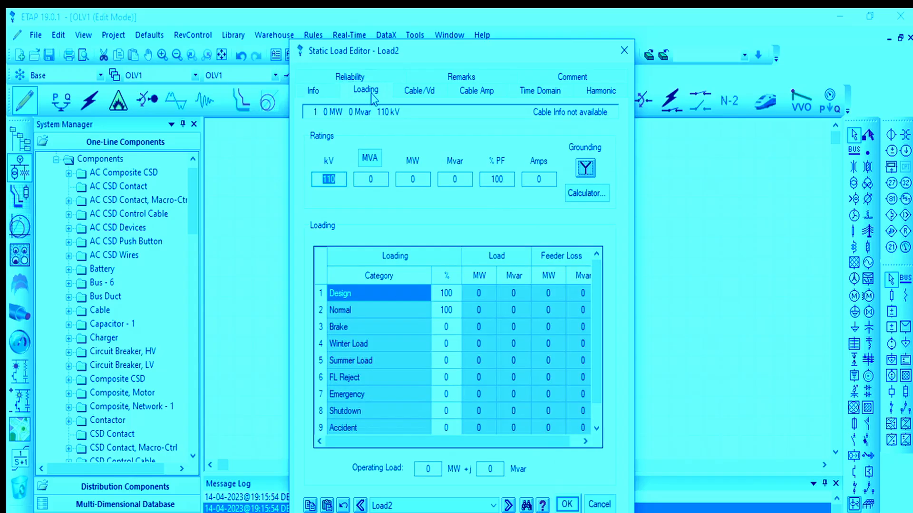
left_click(442, 184)
type("-1")
left_click(501, 210)
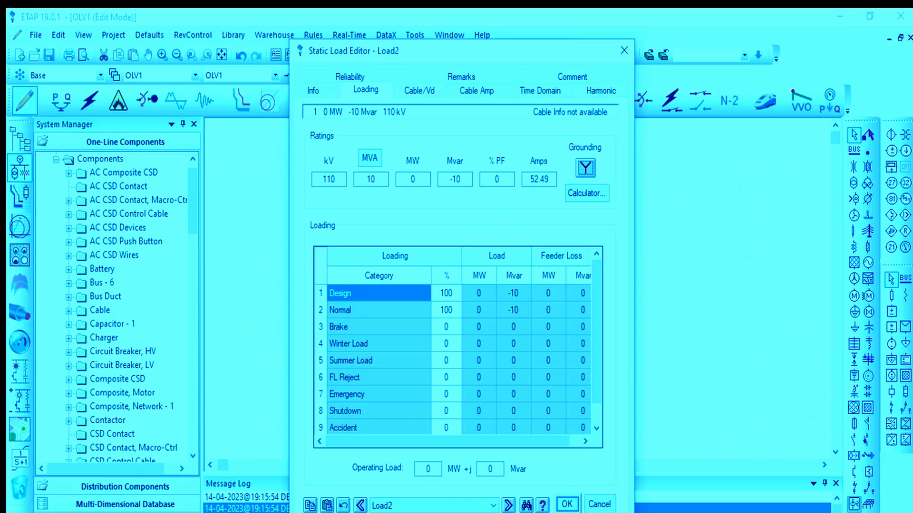
left_click(567, 505)
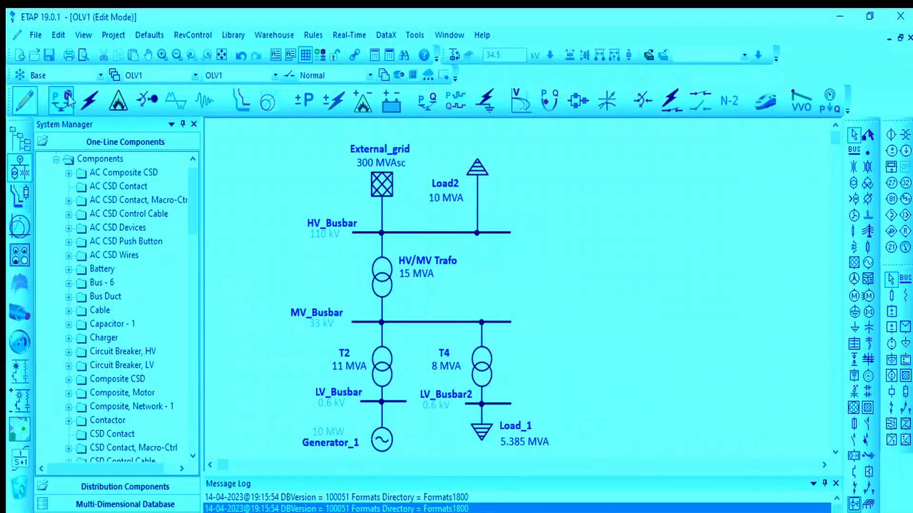
left_click(68, 100)
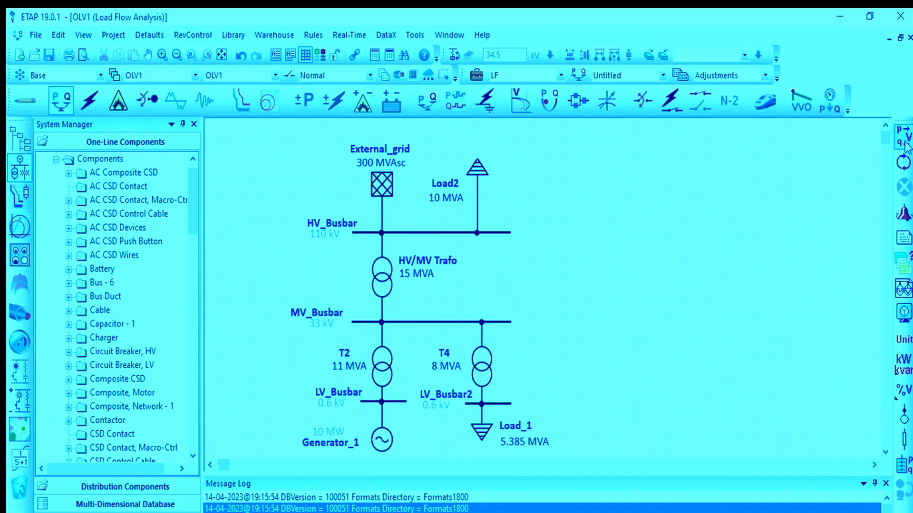
left_click(905, 140)
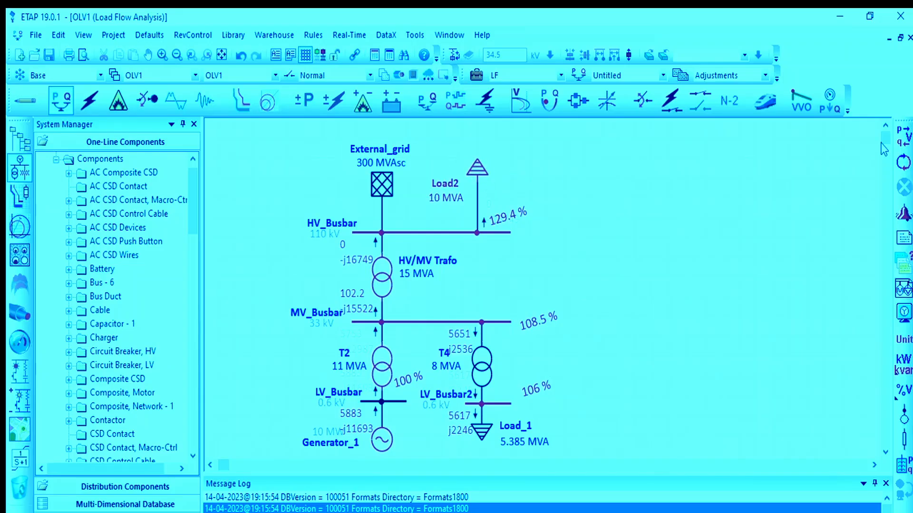
Return the diagram to Edit Mode and delete the static load Load2 from HV_Busbar.
left_click(25, 100)
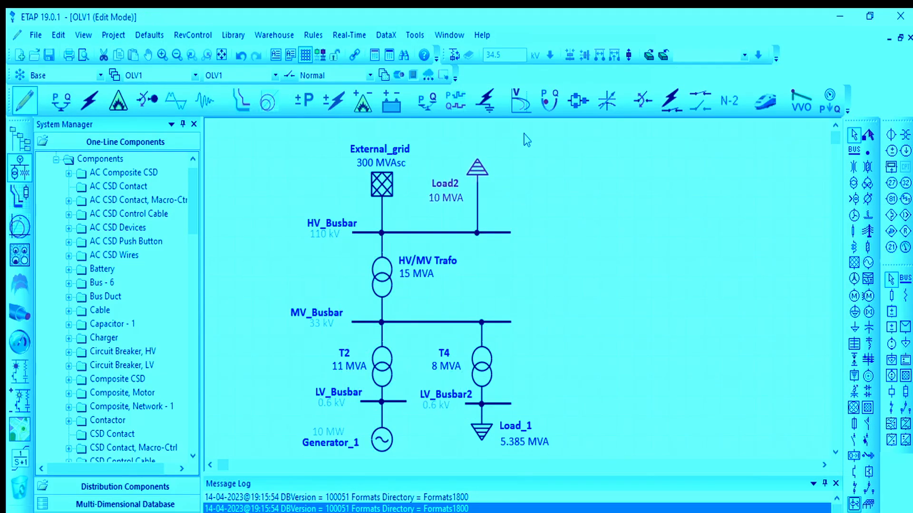
key("Delete")
Try placing a reactor above HV_Busbar and remove it again.
left_click(854, 231)
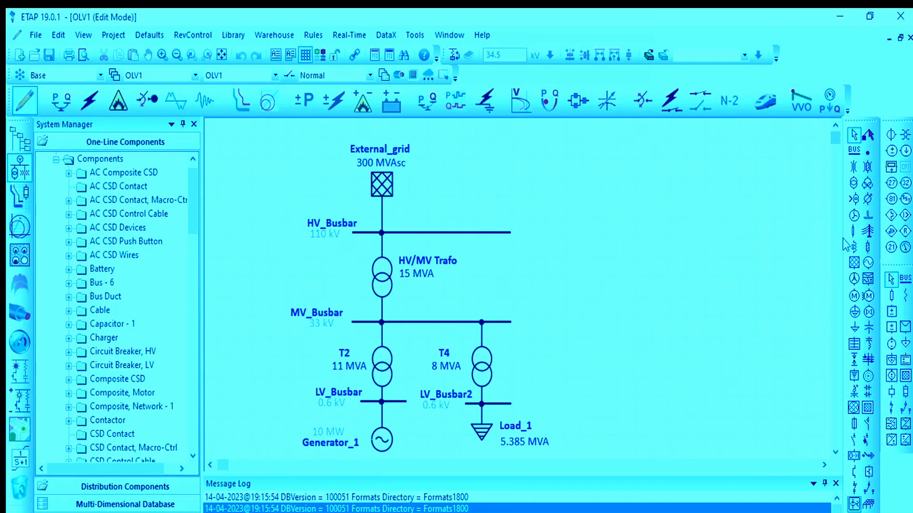
left_click(853, 238)
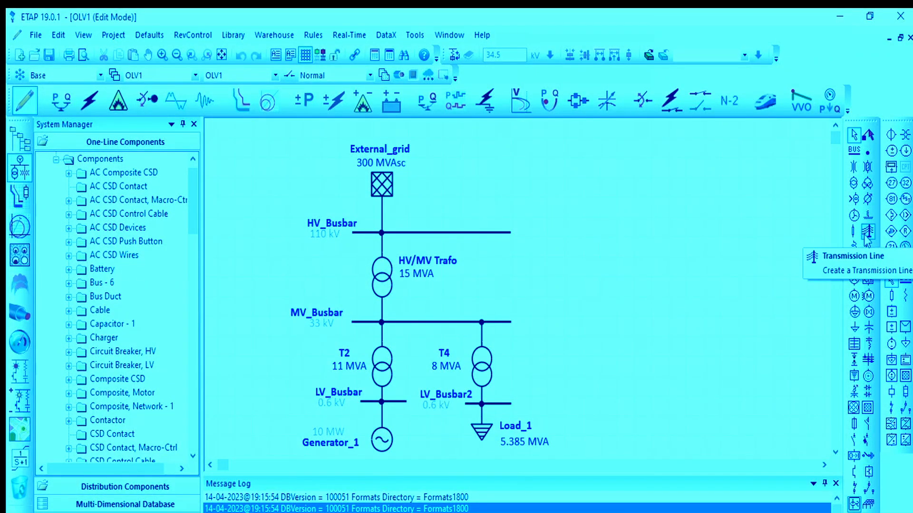
left_click(855, 248)
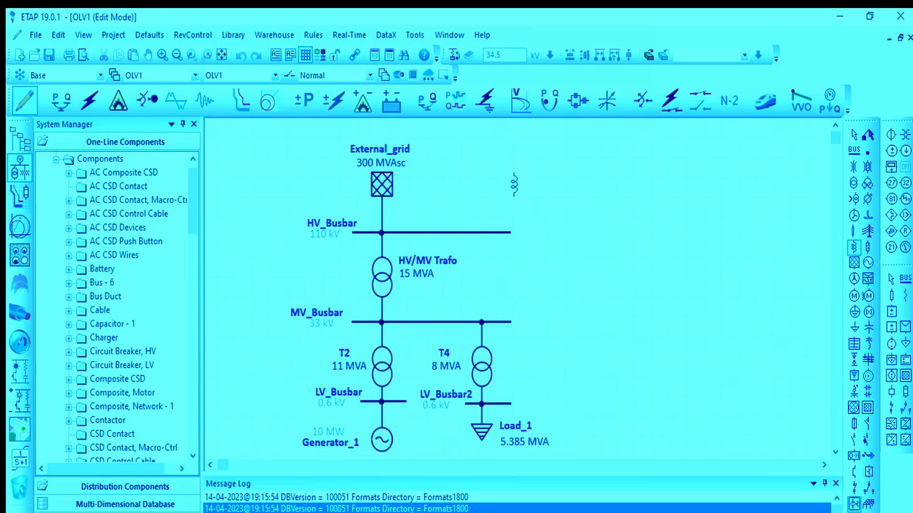
left_click(480, 183)
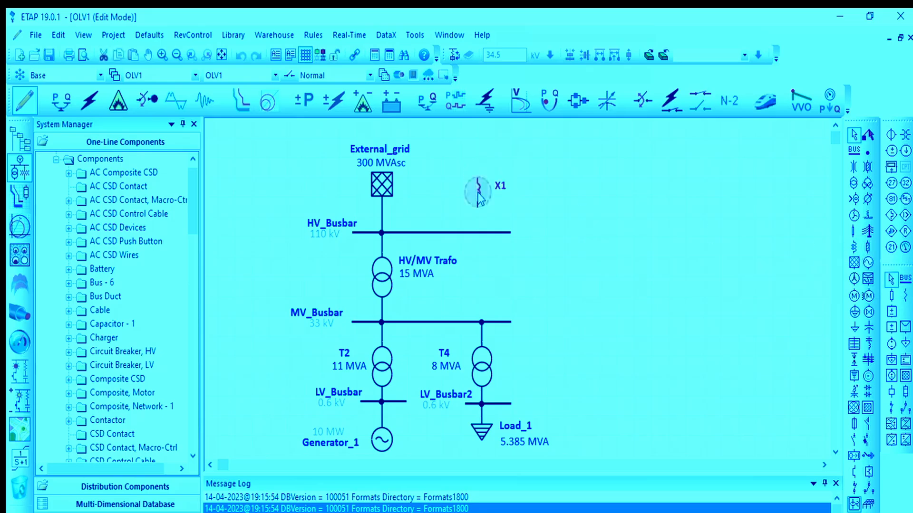
key("Delete")
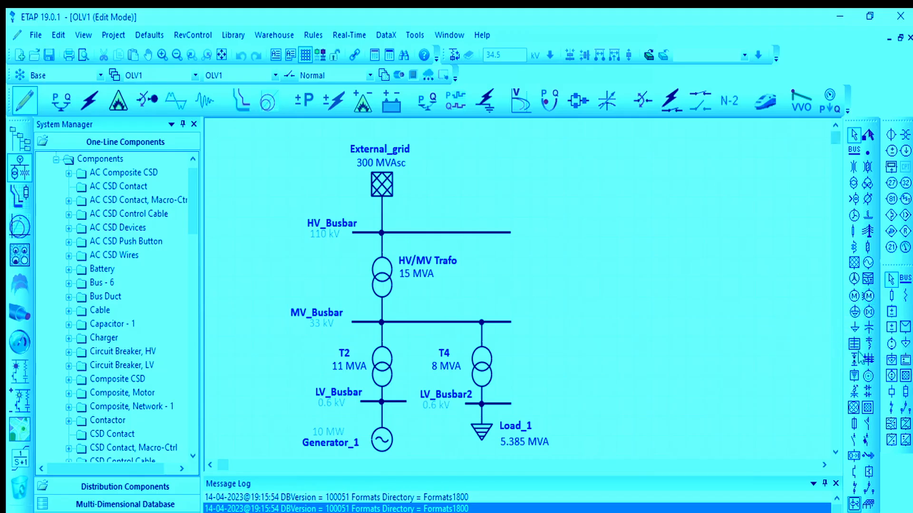
Place a static var compensator above HV_Busbar and connect it to the busbar.
left_click(854, 392)
left_click(537, 202)
left_click_drag(540, 210, 470, 185)
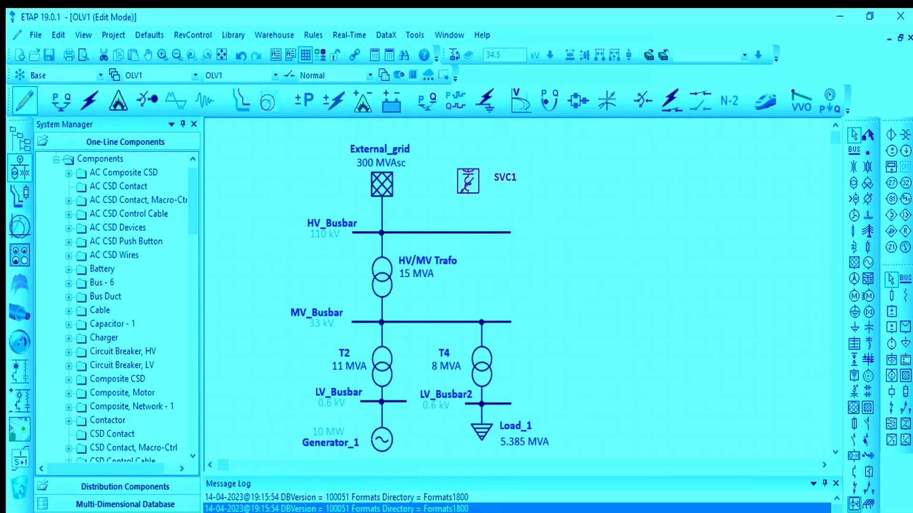
left_click_drag(469, 193, 472, 234)
Set SVC1's inductive rating QL to 10 Mvar and apply the change.
double_click(468, 179)
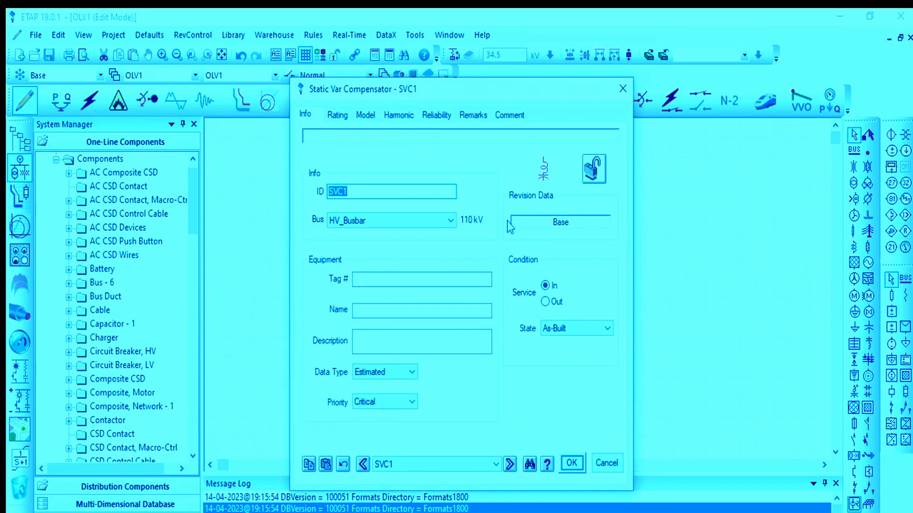
left_click(332, 117)
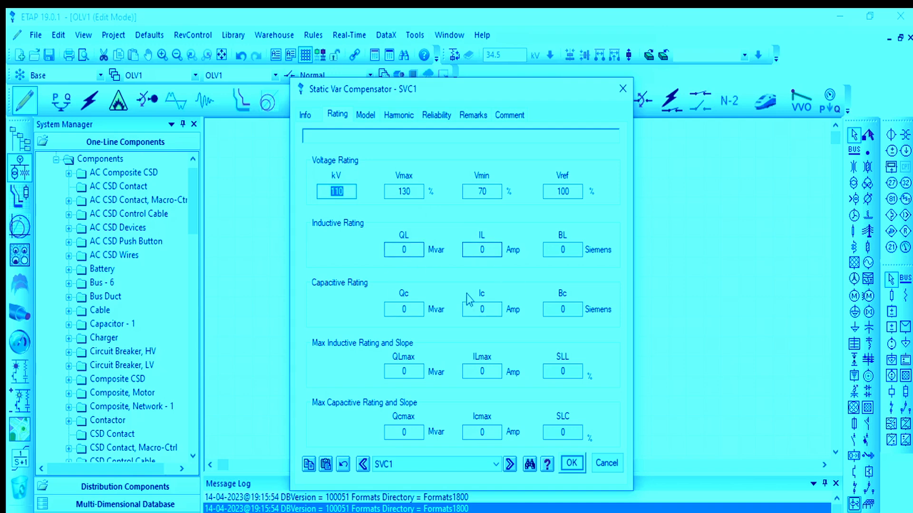
double_click(419, 254)
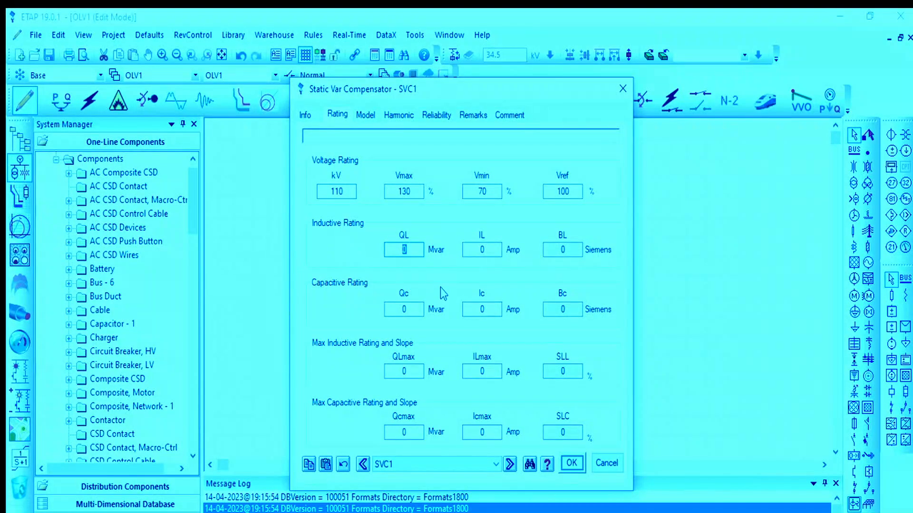
type("10")
left_click(477, 255)
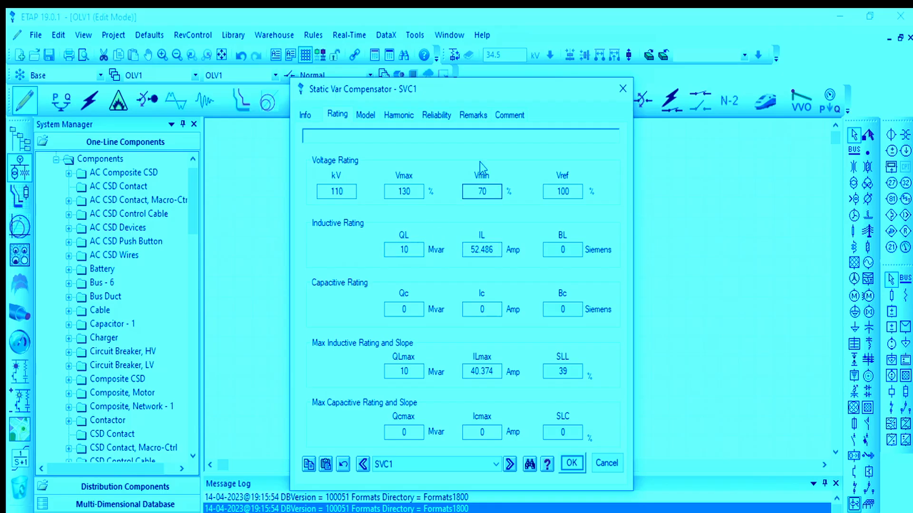
left_click(577, 248)
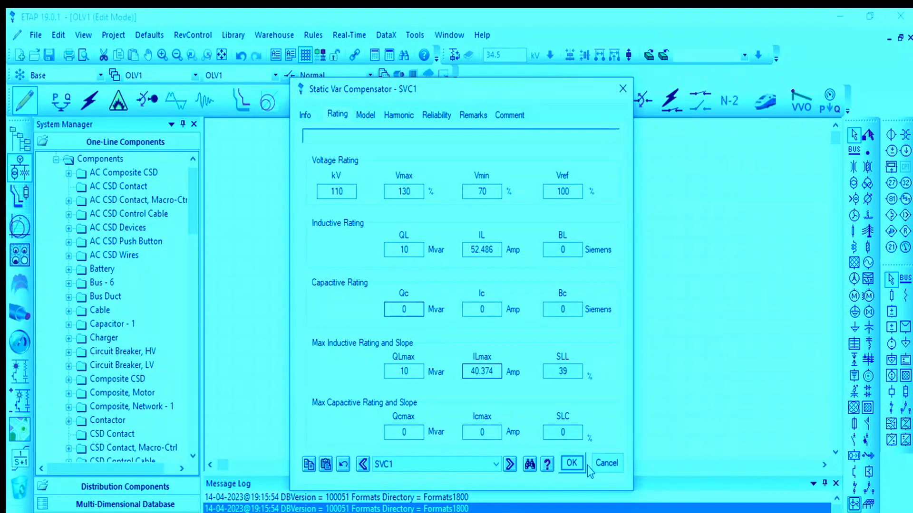
left_click(572, 463)
left_click(600, 288)
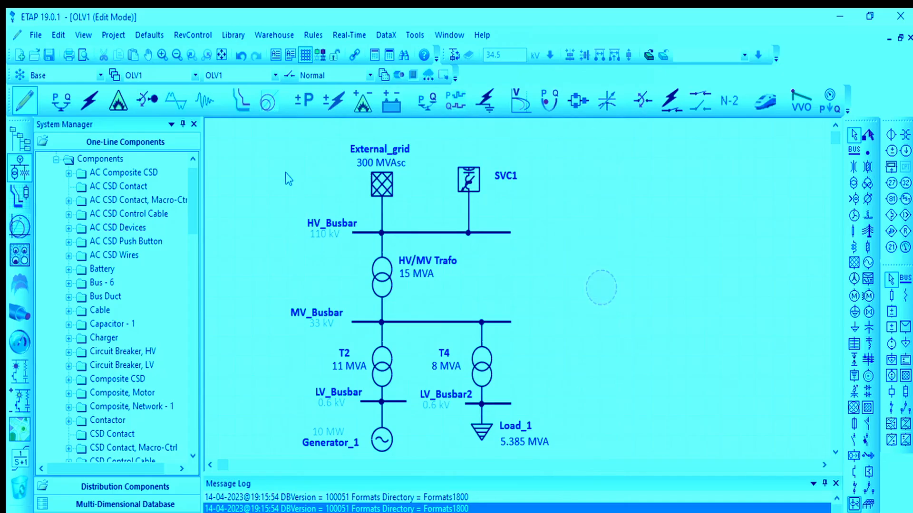
Run the load flow with SVC1 connected to HV_Busbar and dismiss the calculation message.
left_click(61, 101)
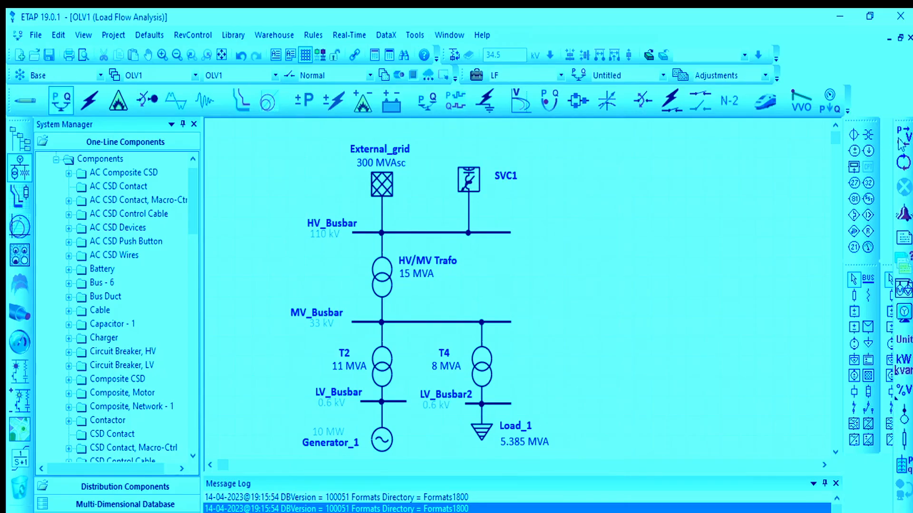
left_click(899, 138)
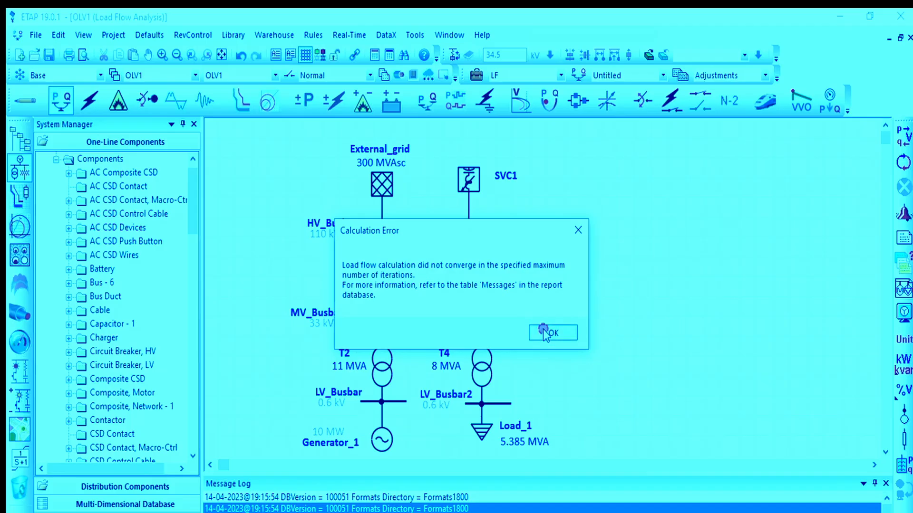
left_click(543, 331)
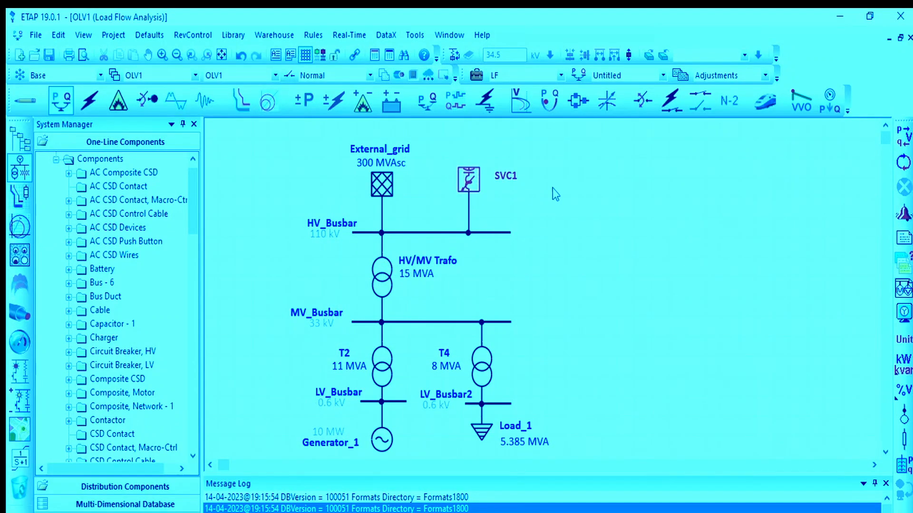
Return the diagram to Edit Mode and review SVC1's voltage, inductive and capacitive ratings without changing them.
left_click(26, 101)
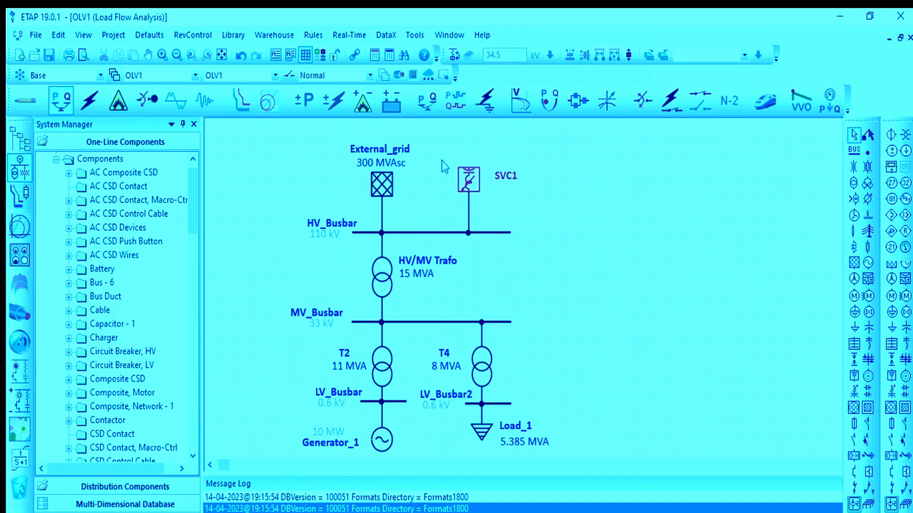
double_click(470, 183)
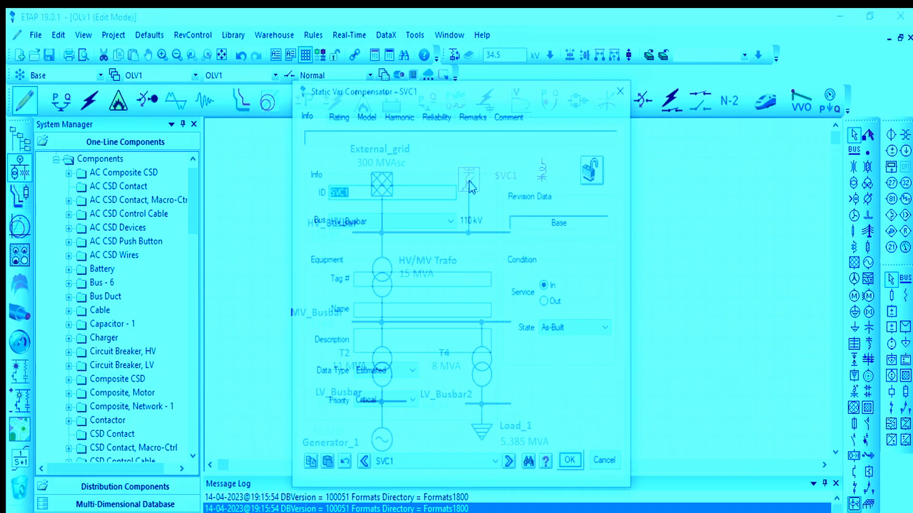
left_click(333, 116)
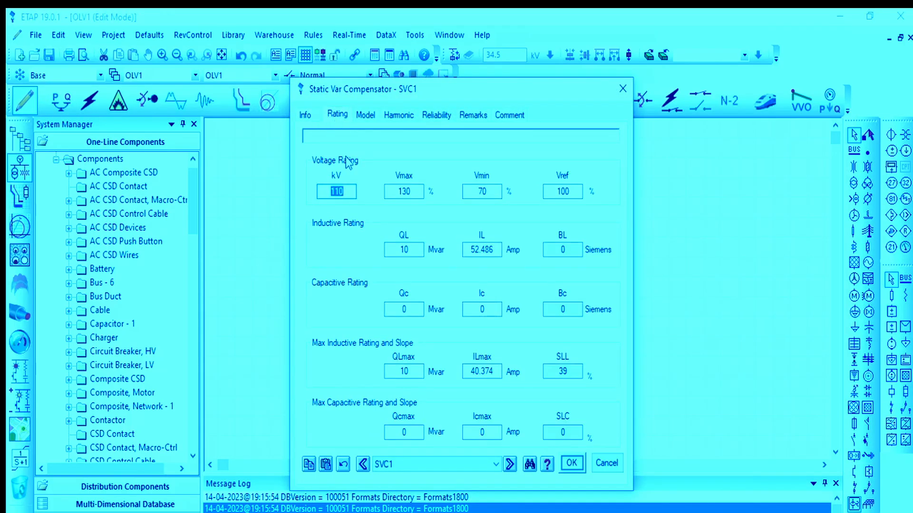
left_click(607, 463)
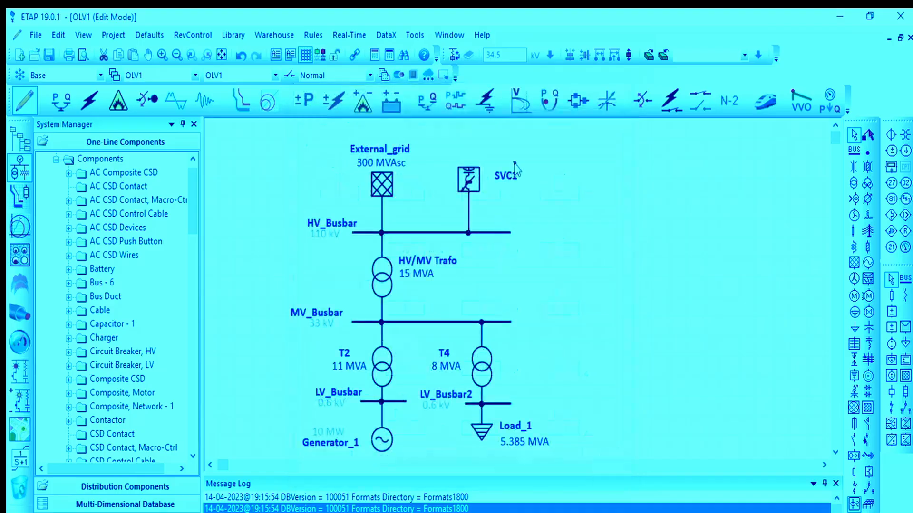
Delete SVC1 and rate HV/MV Trafo at 20 MVA with typical Z and X/R values.
key("Delete")
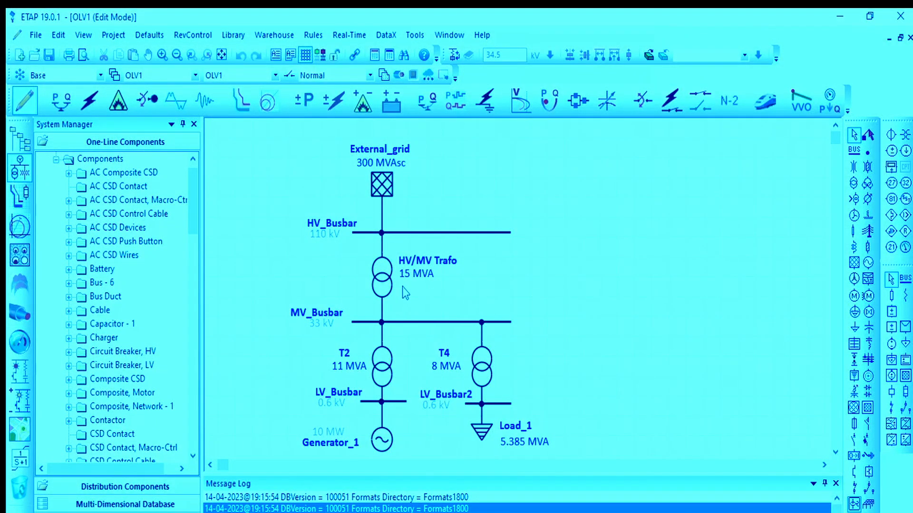
double_click(457, 267)
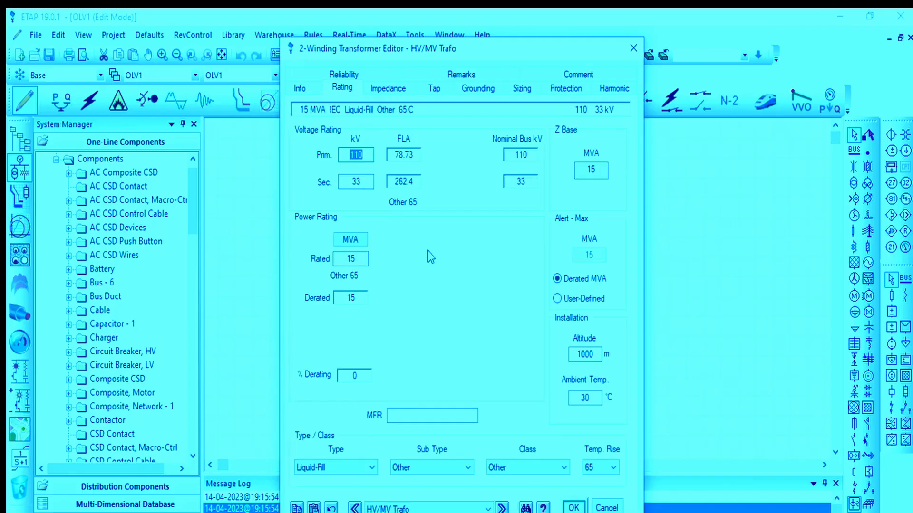
double_click(359, 261)
type("20")
left_click(346, 94)
left_click(379, 90)
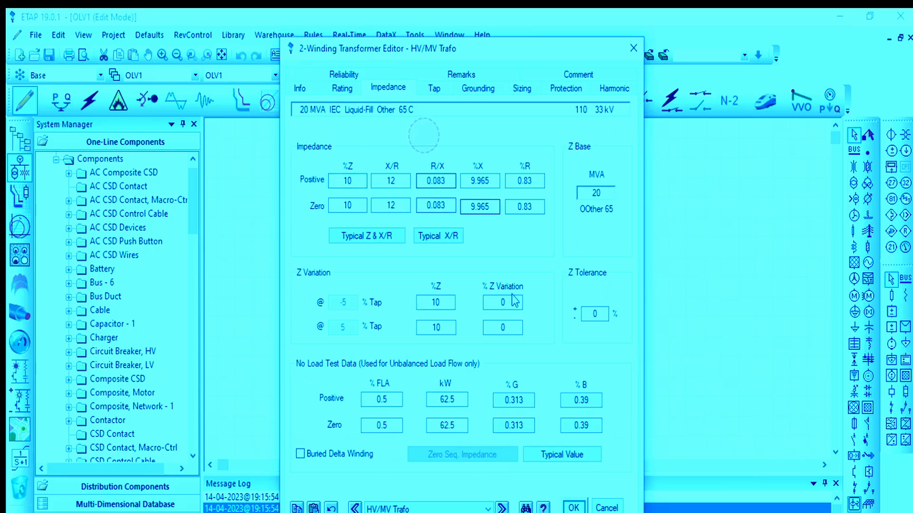
left_click(366, 235)
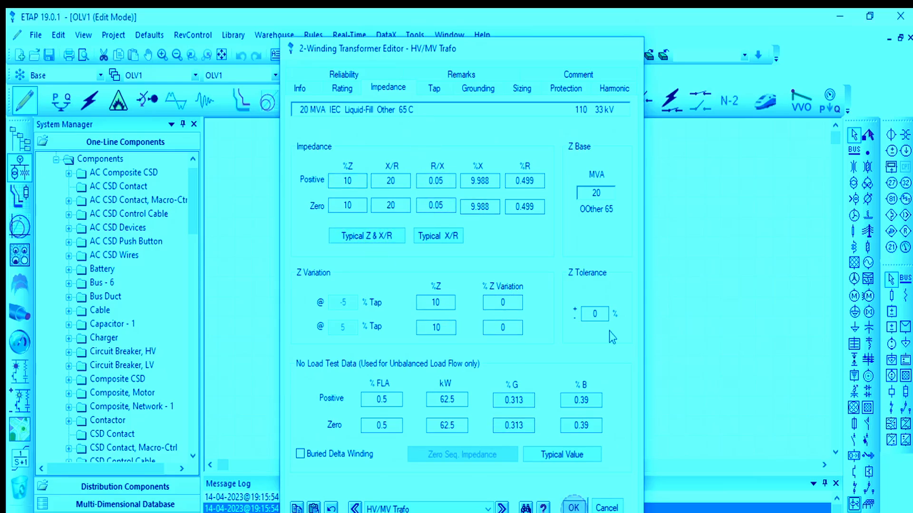
left_click(574, 507)
Run the load flow with the uprated HV/MV Trafo, leaving the one-line diagram's name unchanged.
left_click(61, 100)
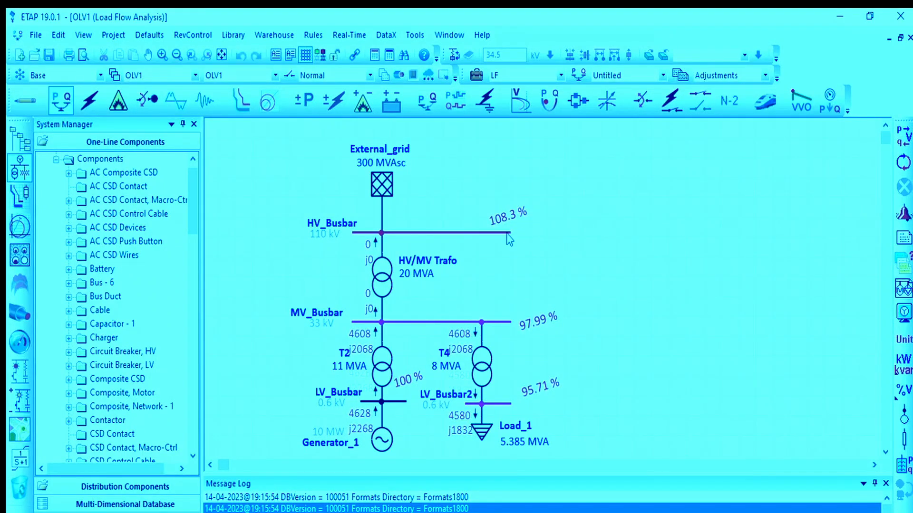
double_click(389, 204)
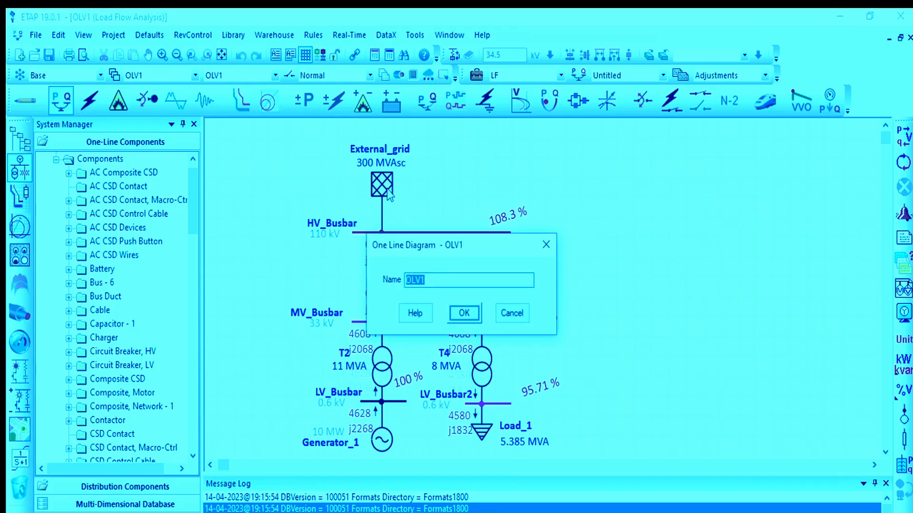
left_click(497, 316)
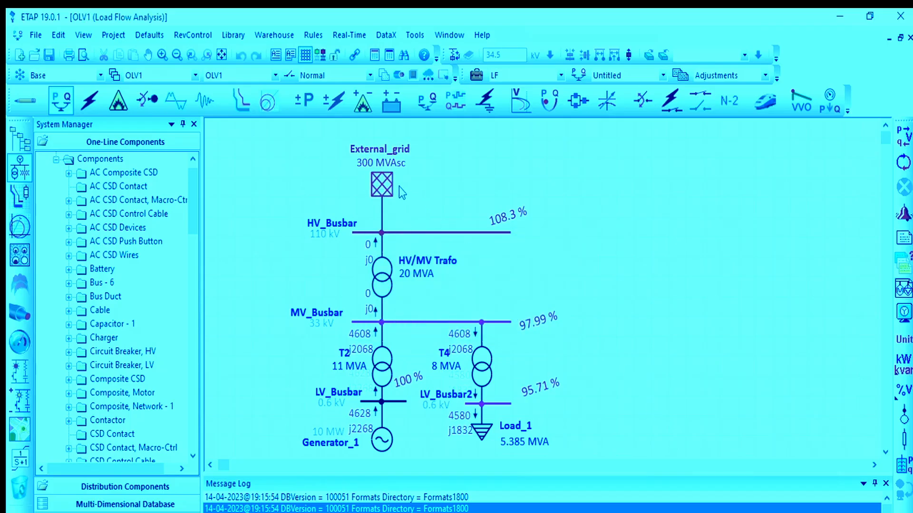
Set External_grid's operation mode to Mvar Control and rerun the load flow.
double_click(382, 184)
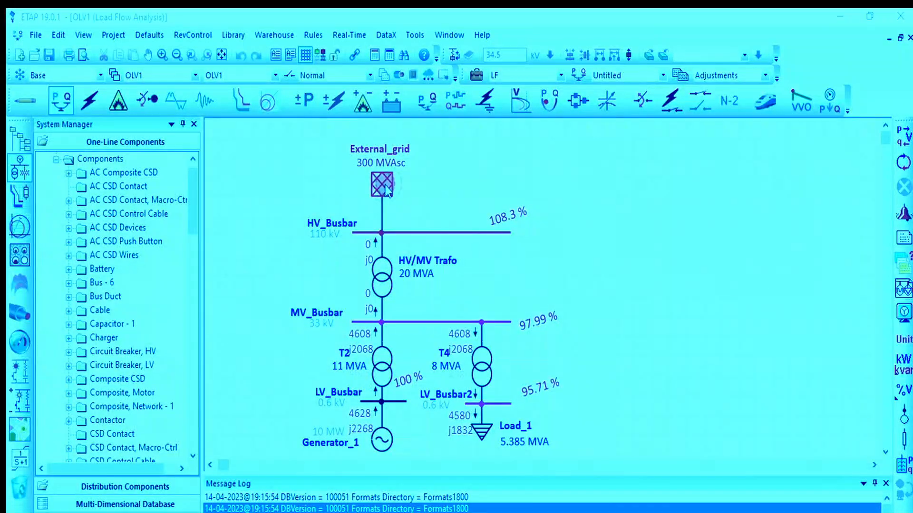
left_click(563, 423)
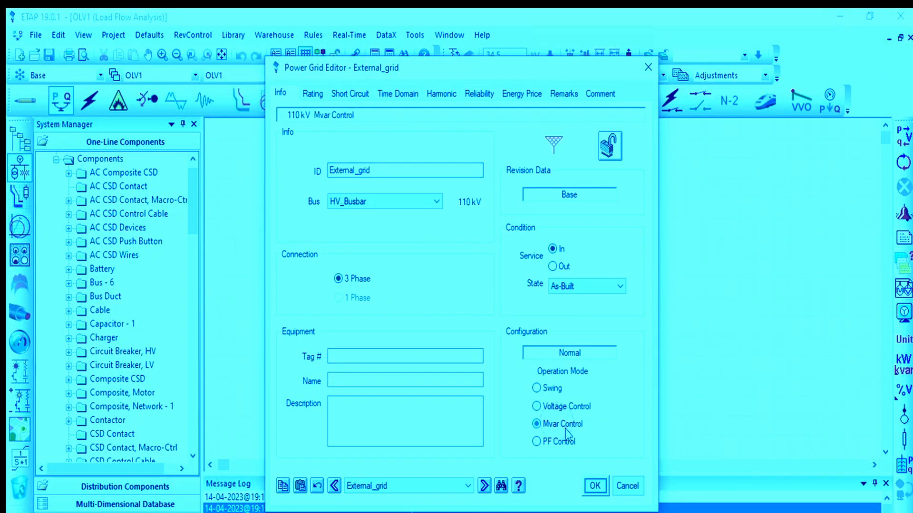
left_click(594, 485)
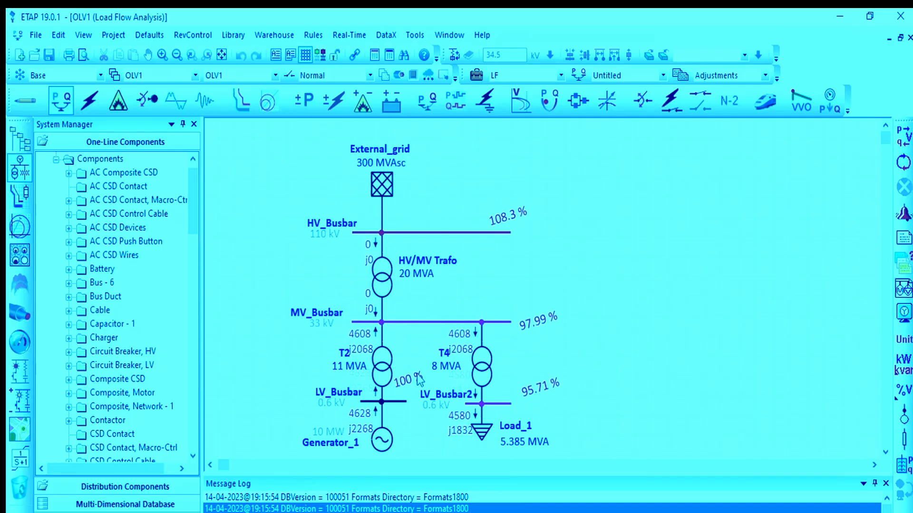
Set External_grid's operation mode to Swing and rerun the load flow.
double_click(382, 185)
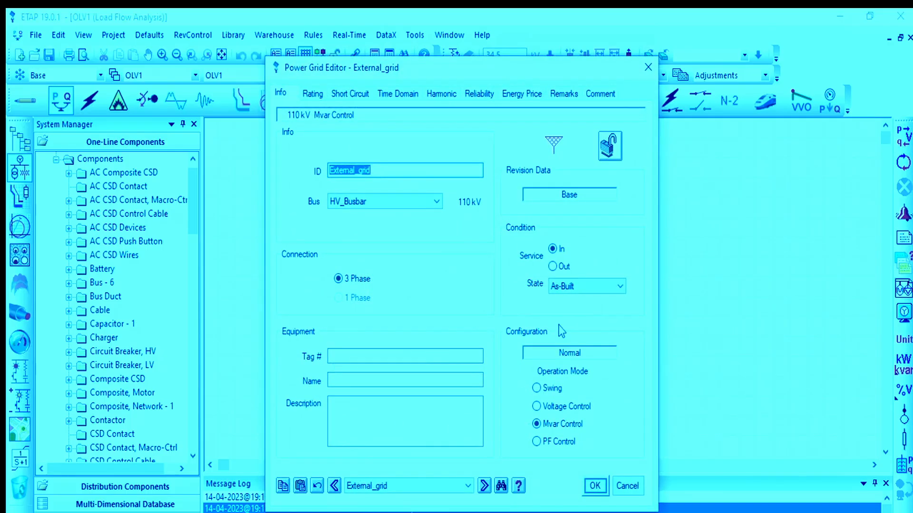
left_click(539, 389)
left_click(594, 485)
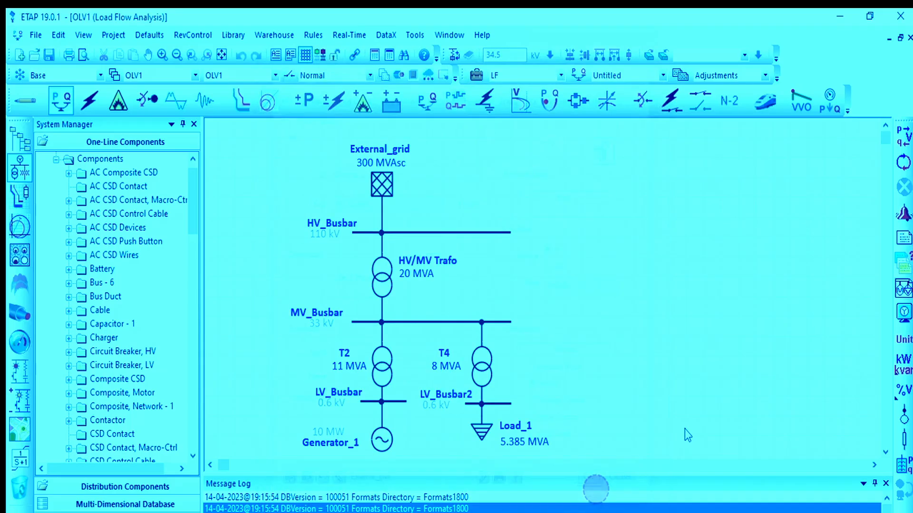
left_click(903, 136)
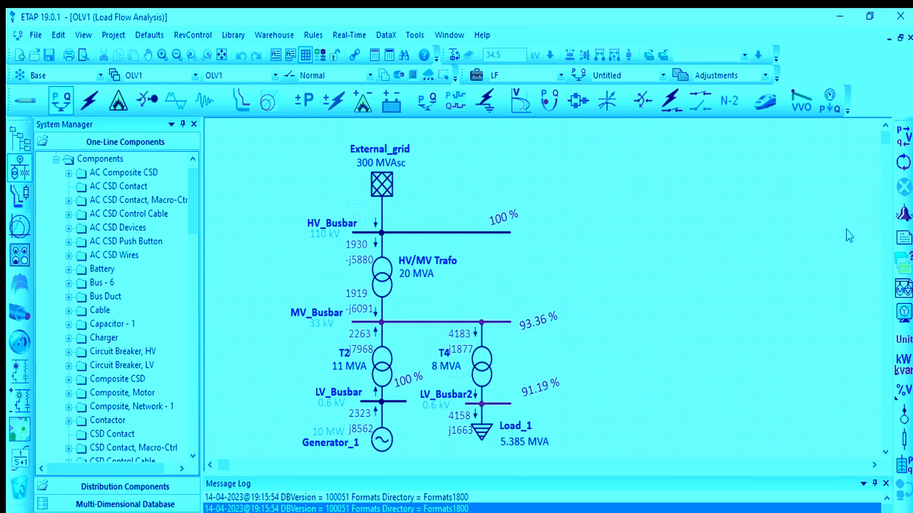
Open the load flow alert view and compare its critical alerts with the bus voltages on the diagram.
left_click(903, 212)
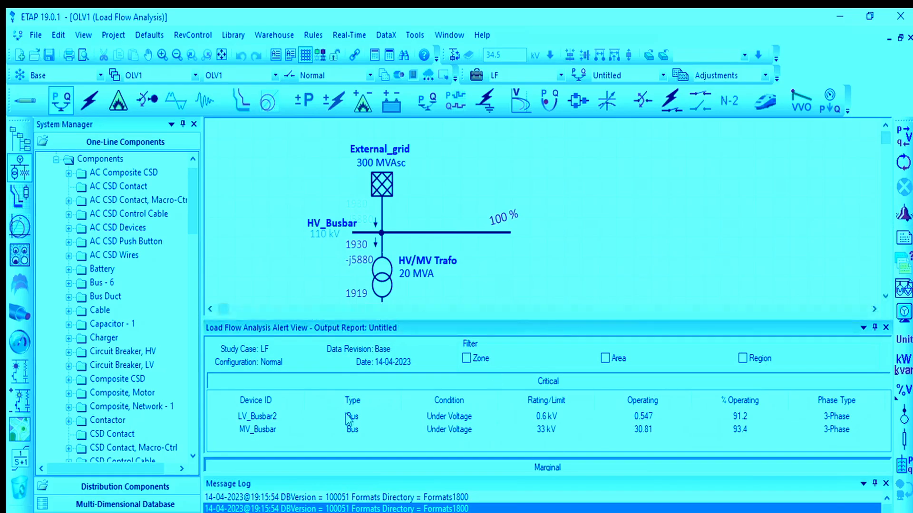
scroll(523, 276, "down", 3)
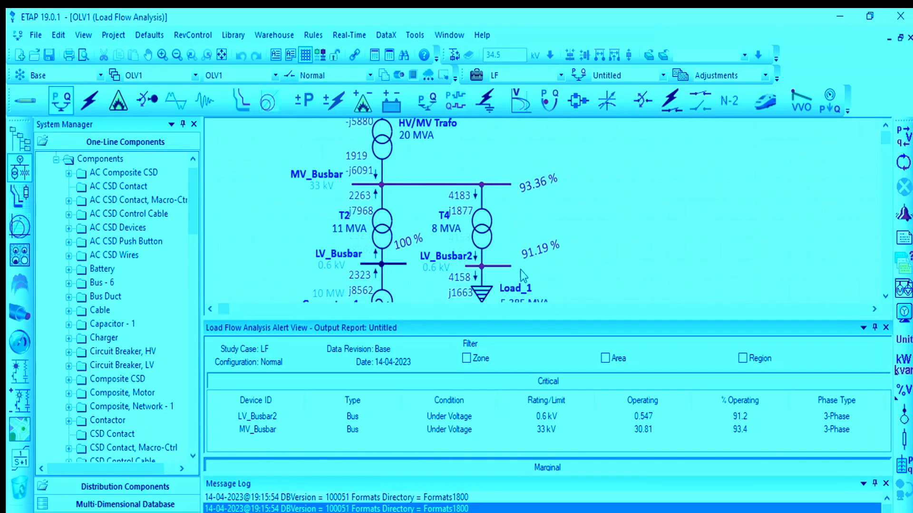
scroll(523, 275, "down", 2)
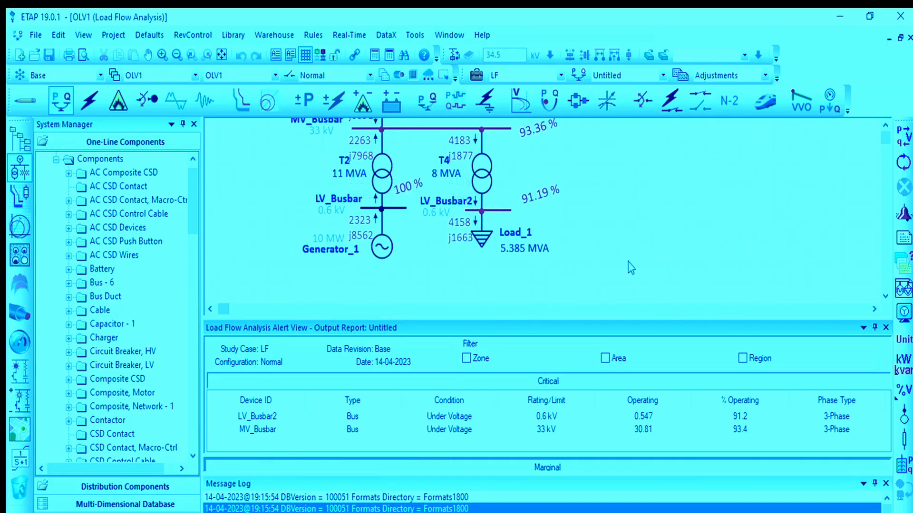
scroll(627, 266, "up", 1)
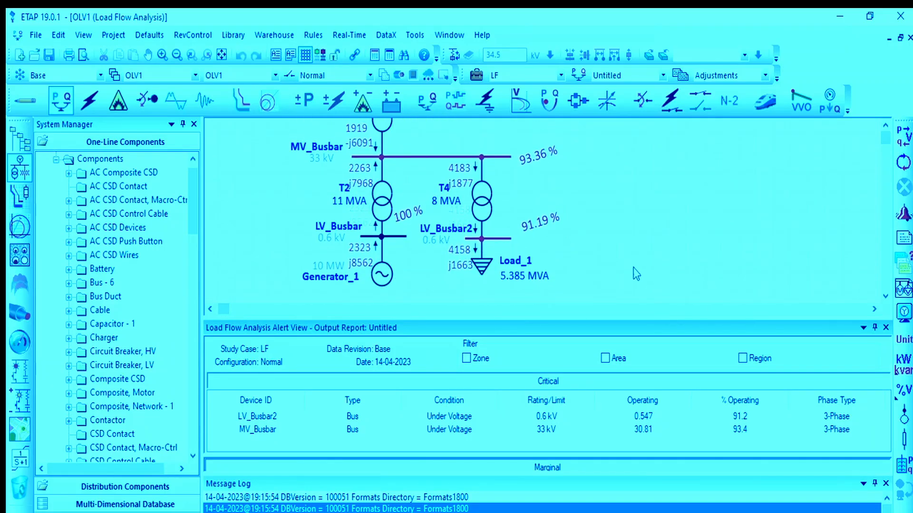
Set Load_1's reactive power rating to 3 Mvar and rerun the load flow.
double_click(482, 266)
left_click(418, 97)
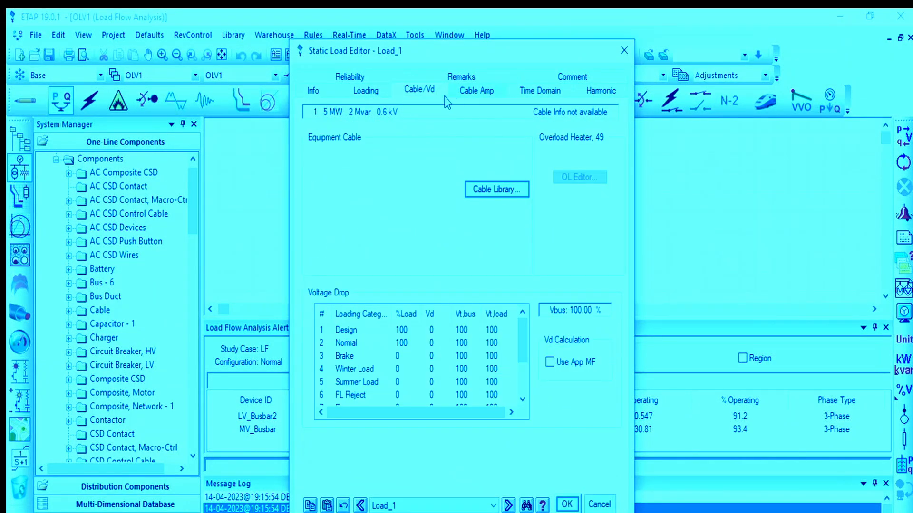
left_click(366, 90)
left_click(464, 179)
double_click(464, 179)
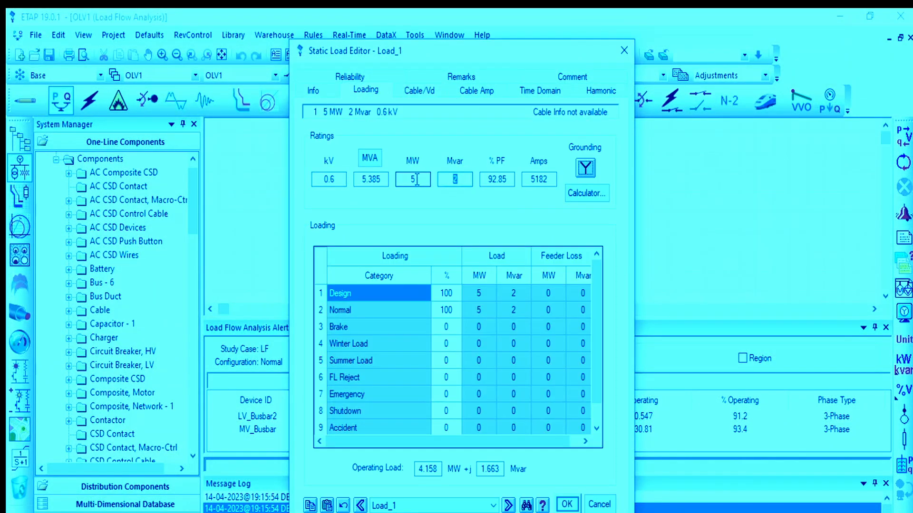
left_click(567, 504)
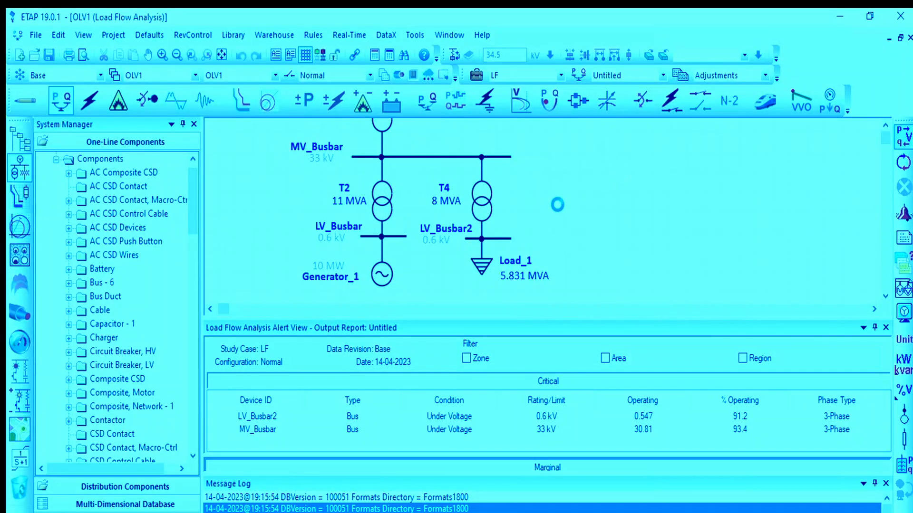
Set Load_1's reactive power rating to 1 Mvar, keeping 5 MW, and apply the change.
double_click(490, 268)
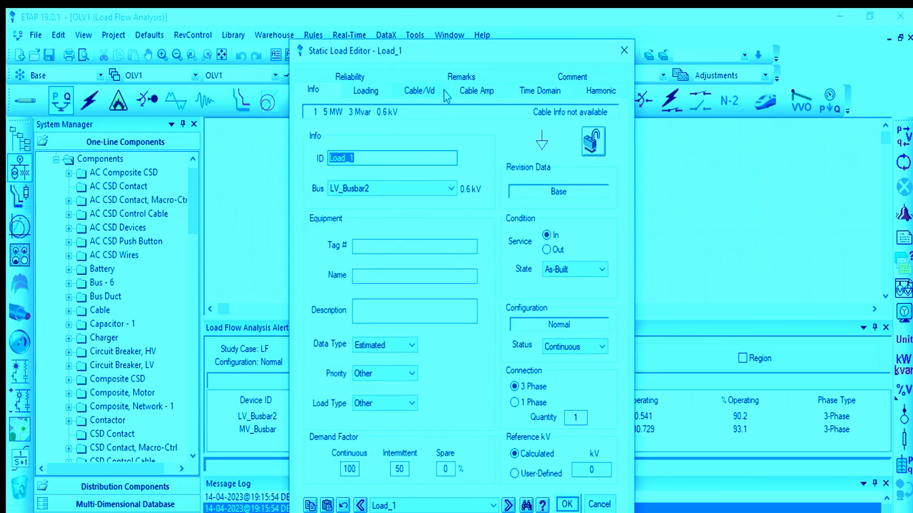
left_click(468, 95)
left_click(566, 322)
left_click(366, 95)
left_click(476, 92)
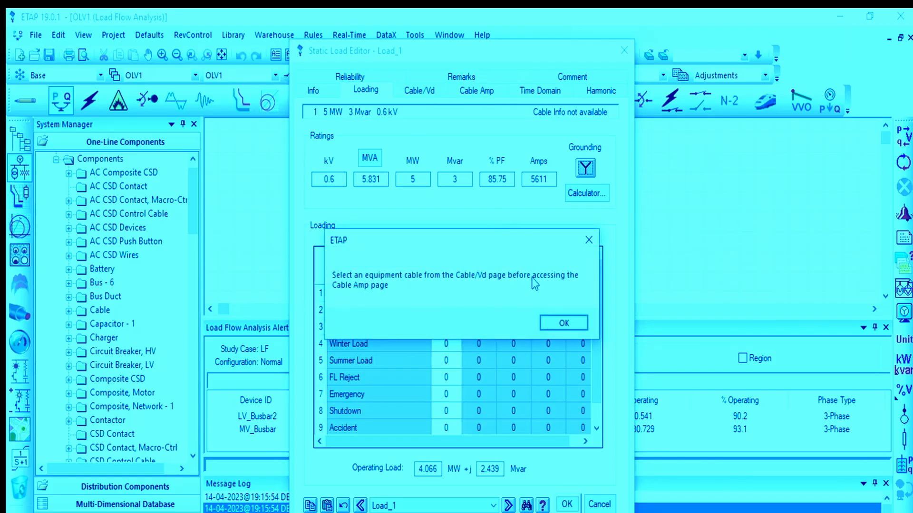
left_click(564, 323)
left_click(415, 179)
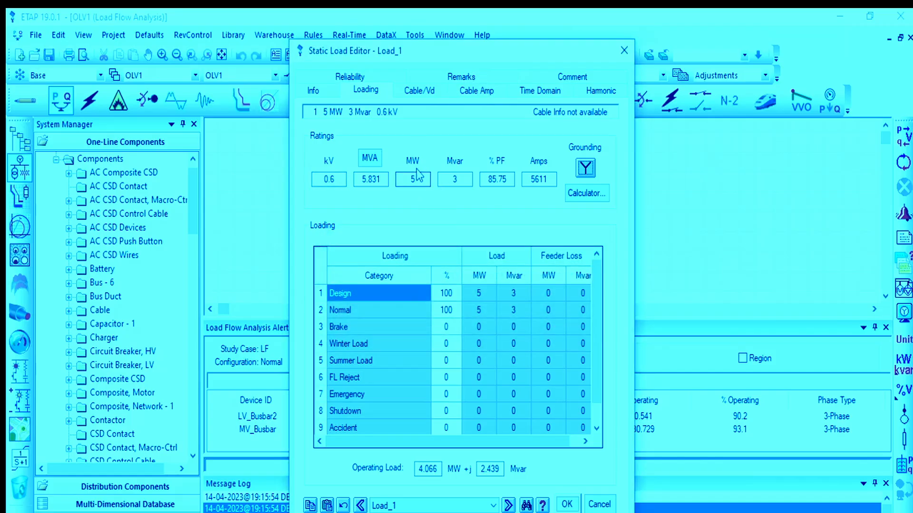
double_click(454, 180)
type("1")
key("Tab")
left_click(566, 505)
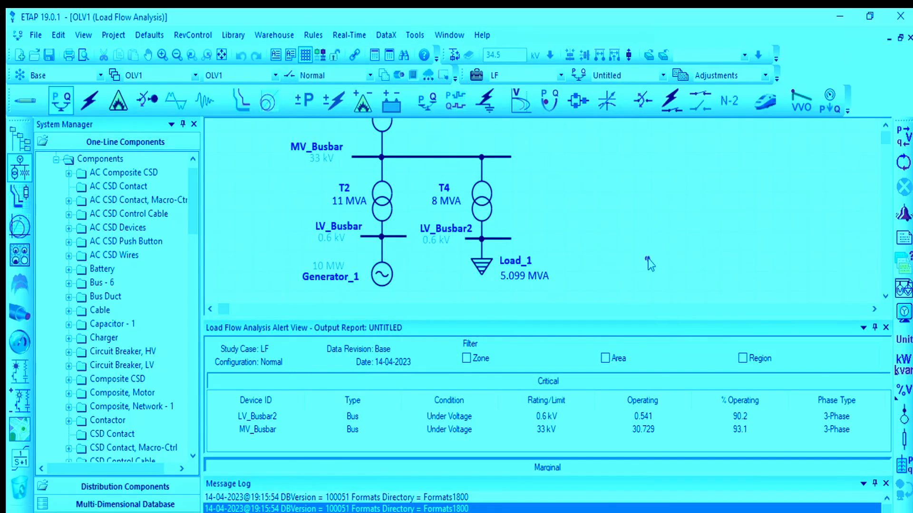
Rerun the load flow with the revised Load_1 and enlarge the diagram area above the alert view.
scroll(718, 266, "up", 3)
left_click(904, 139)
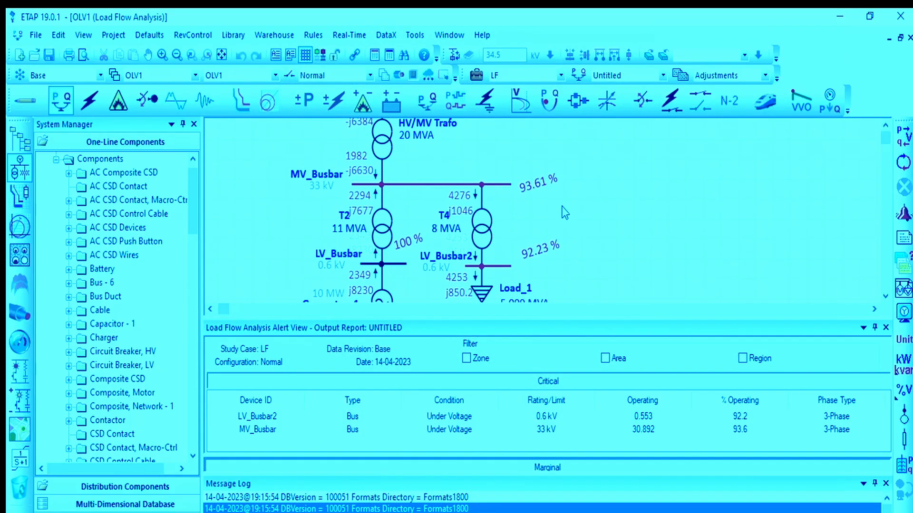
scroll(602, 241, "down", 1)
left_click_drag(574, 317, 574, 378)
scroll(490, 295, "up", 3)
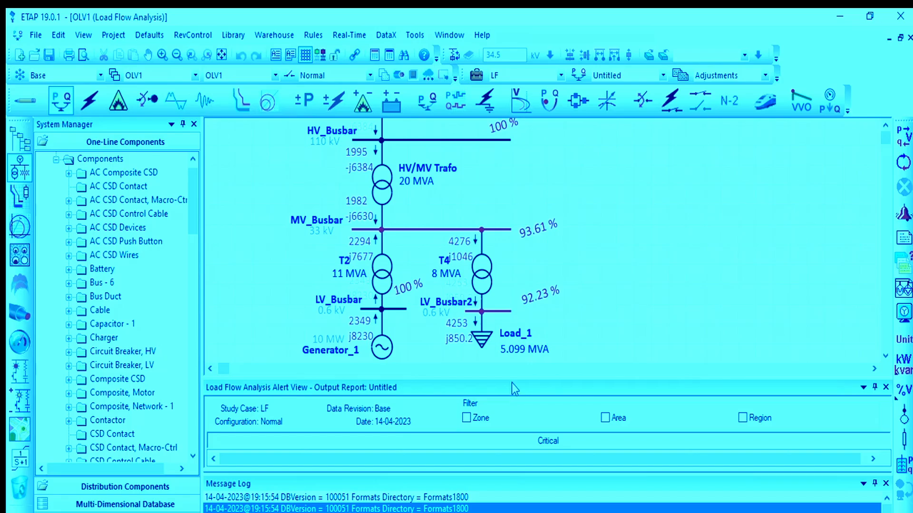
left_click_drag(512, 383, 542, 404)
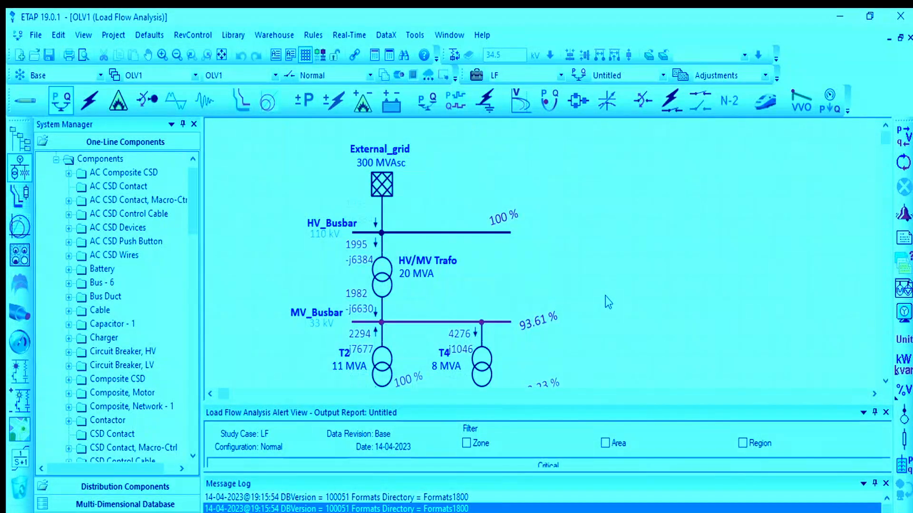
Review the load flow results and External_grid's operation mode without changing it.
scroll(606, 296, "down", 2)
scroll(565, 325, "up", 2)
double_click(378, 189)
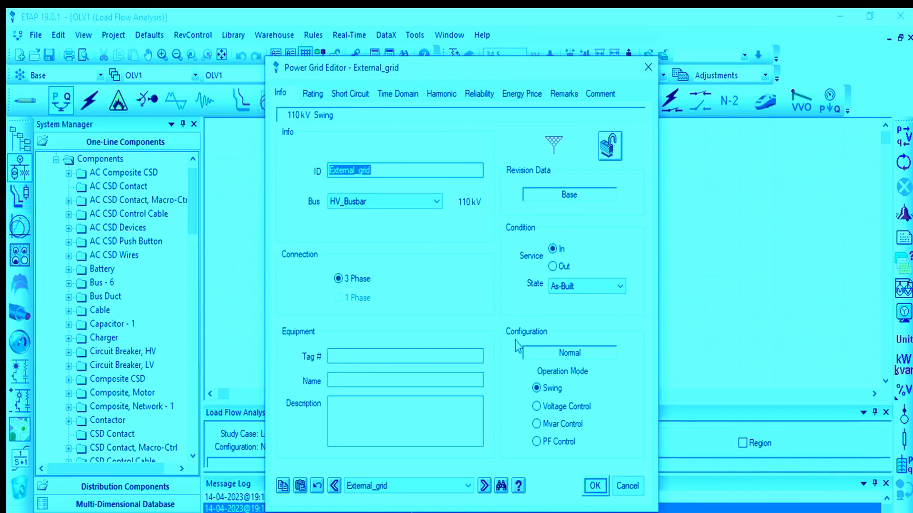
left_click(594, 485)
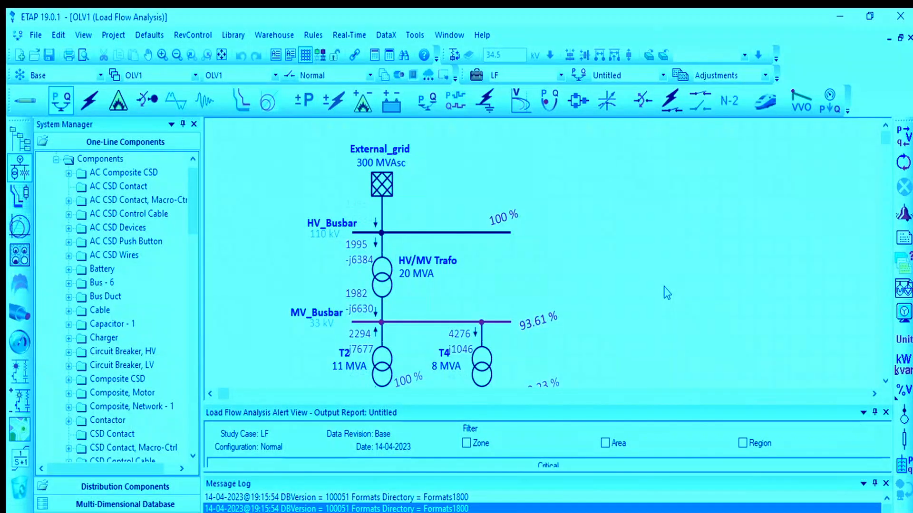